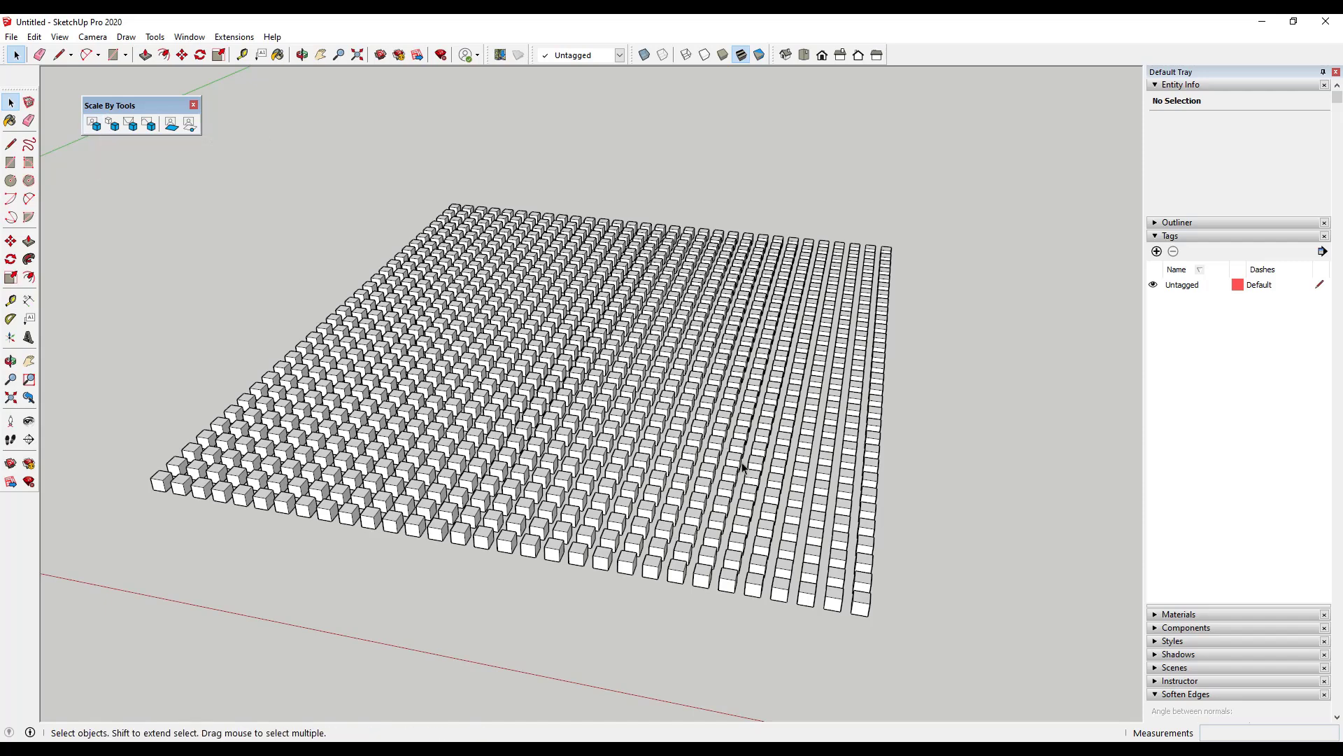
- Scale all cubes in the grid uniformly by the New TSE Logo Centered No Color Background image, using RED-GREEN orientation and a multiplier of 3
{"action": "middle_click_drag", "start_coordinate": [883, 397], "coordinate": [322, 240]}
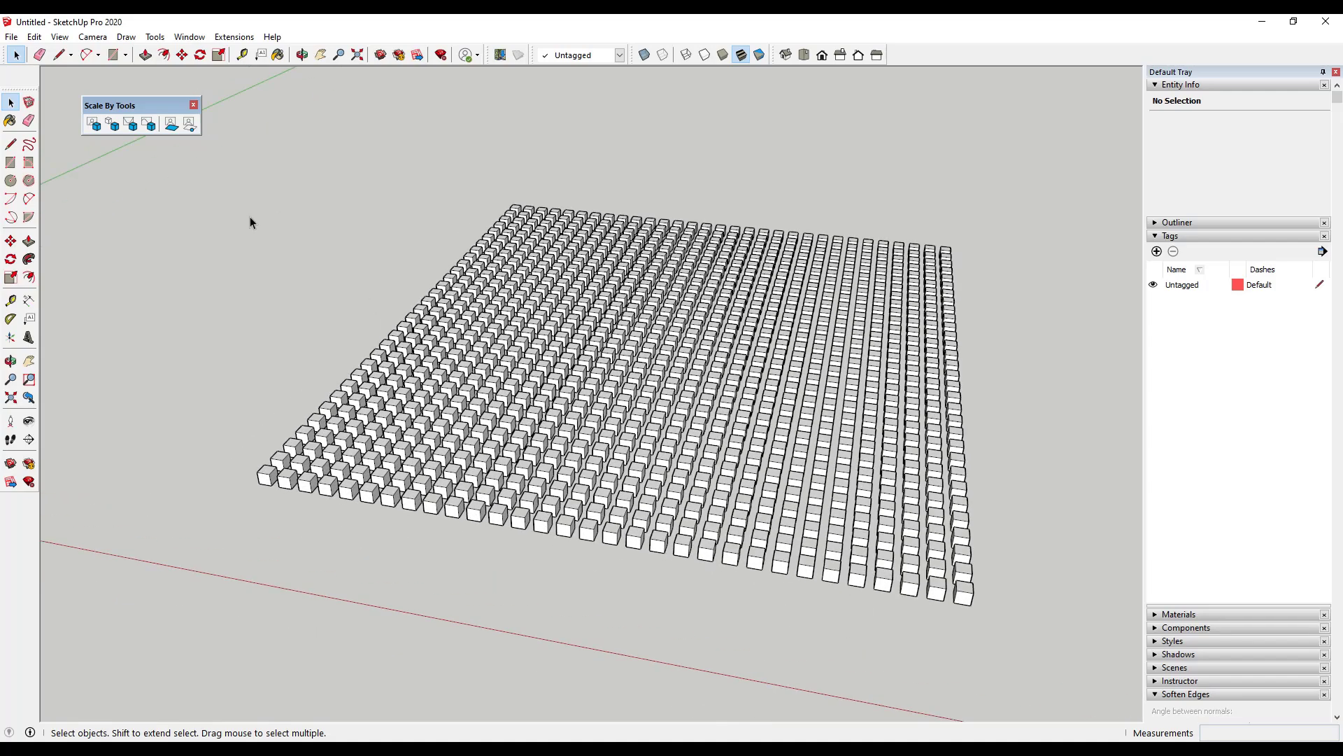
{"action": "left_click_drag", "start_coordinate": [223, 172], "coordinate": [1093, 619]}
{"action": "middle_click_drag", "start_coordinate": [727, 433], "coordinate": [482, 212]}
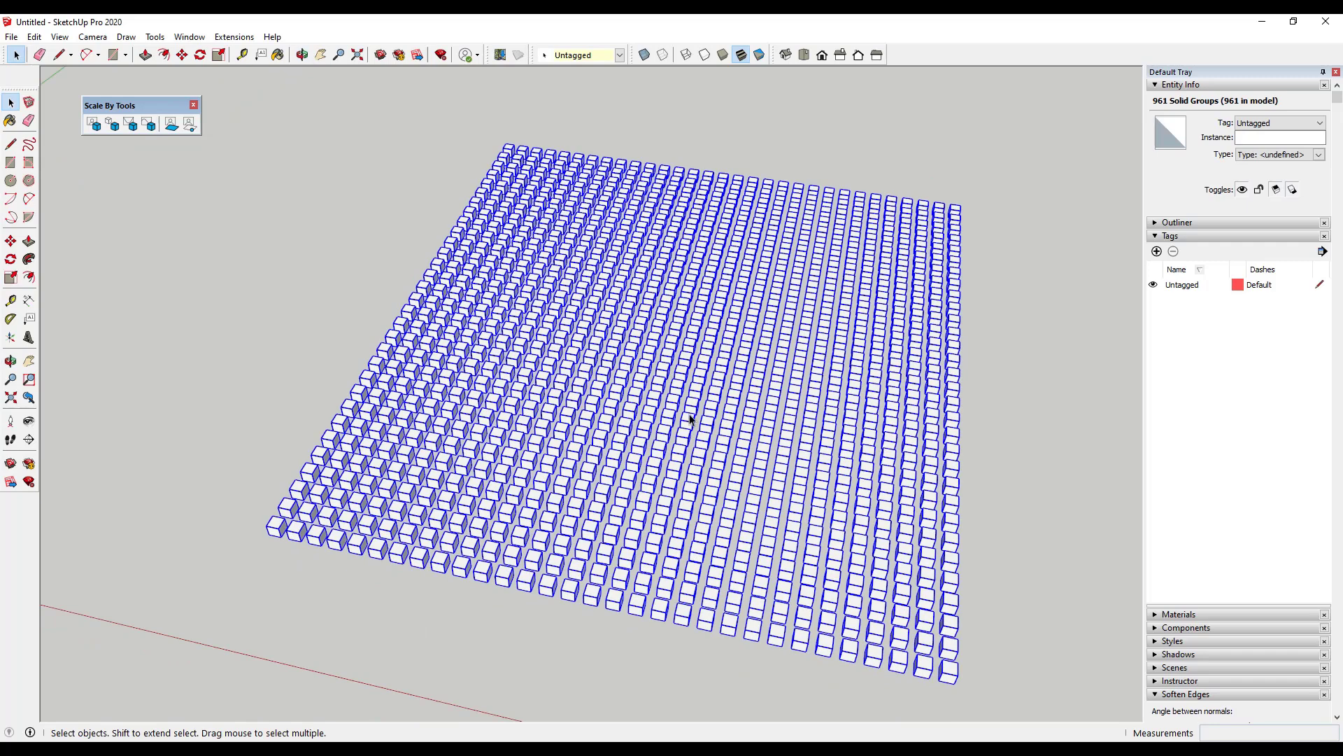
{"action": "left_click", "coordinate": [93, 124]}
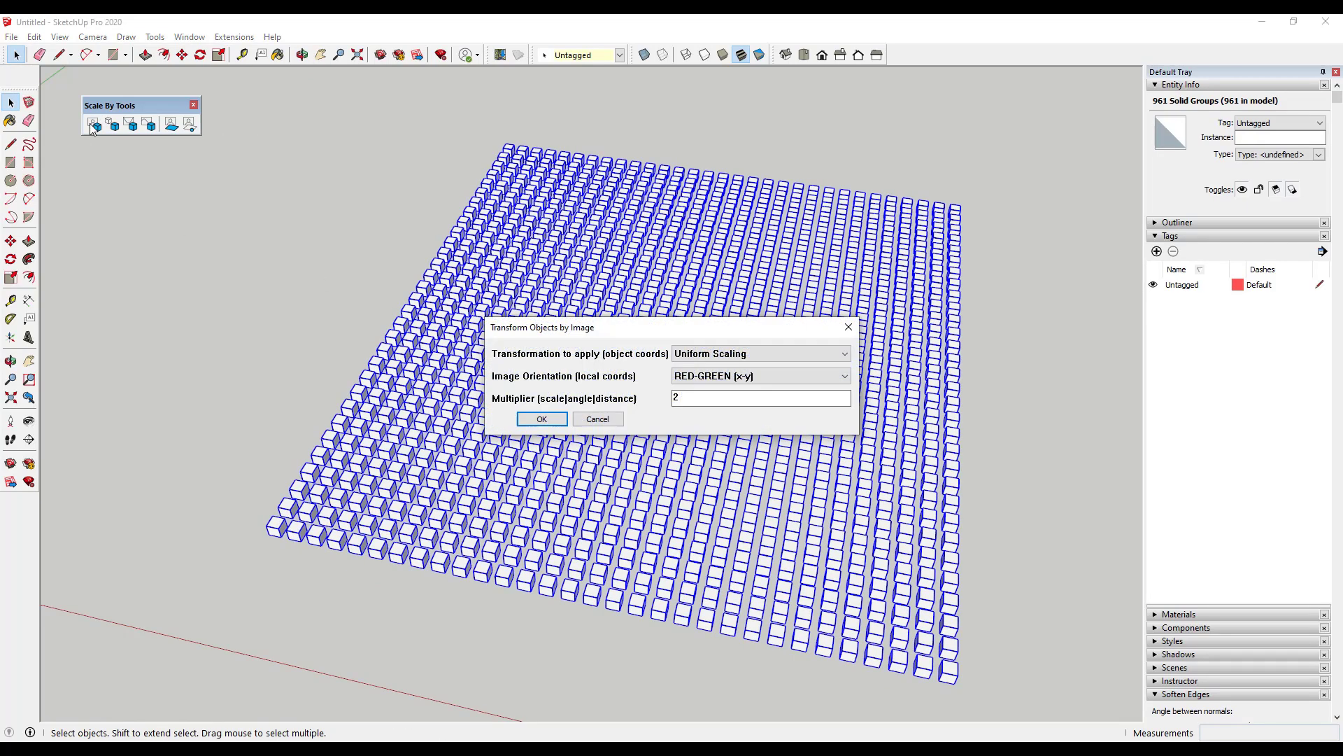
{"action": "left_click", "coordinate": [782, 358]}
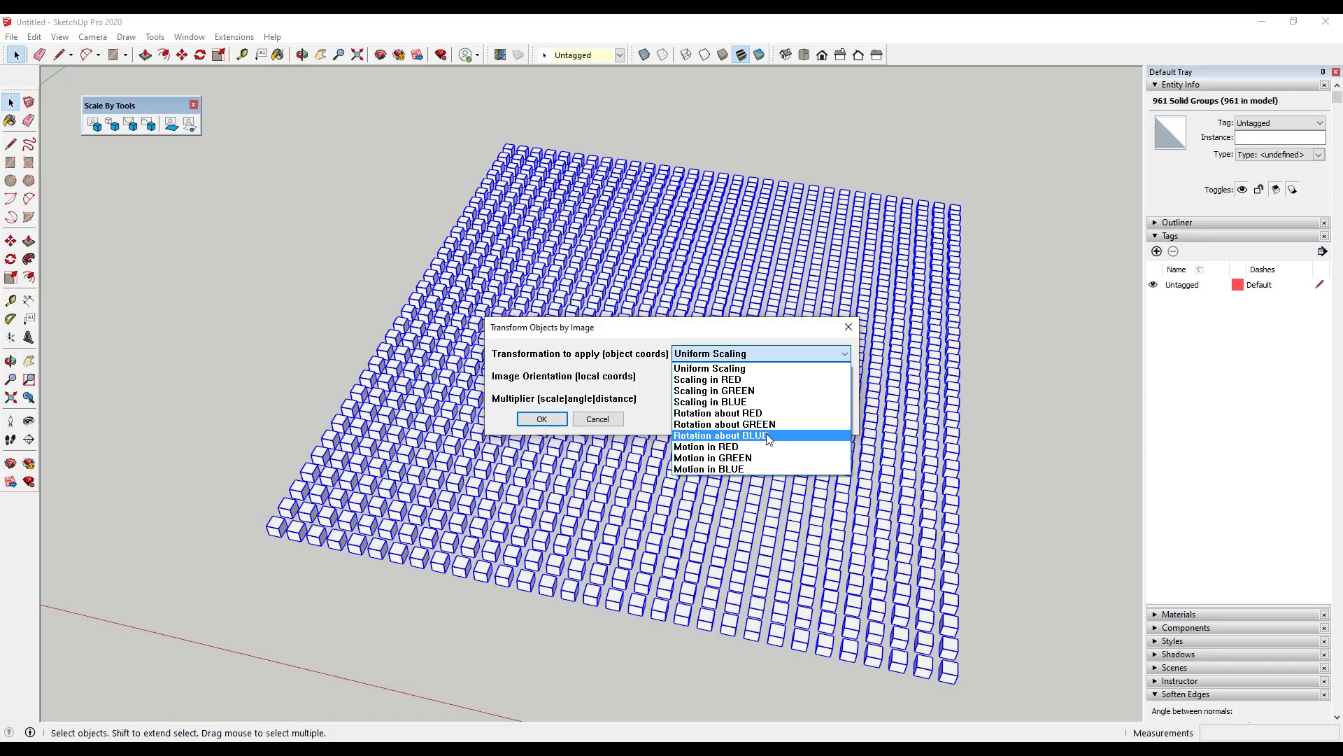
{"action": "left_click", "coordinate": [743, 371]}
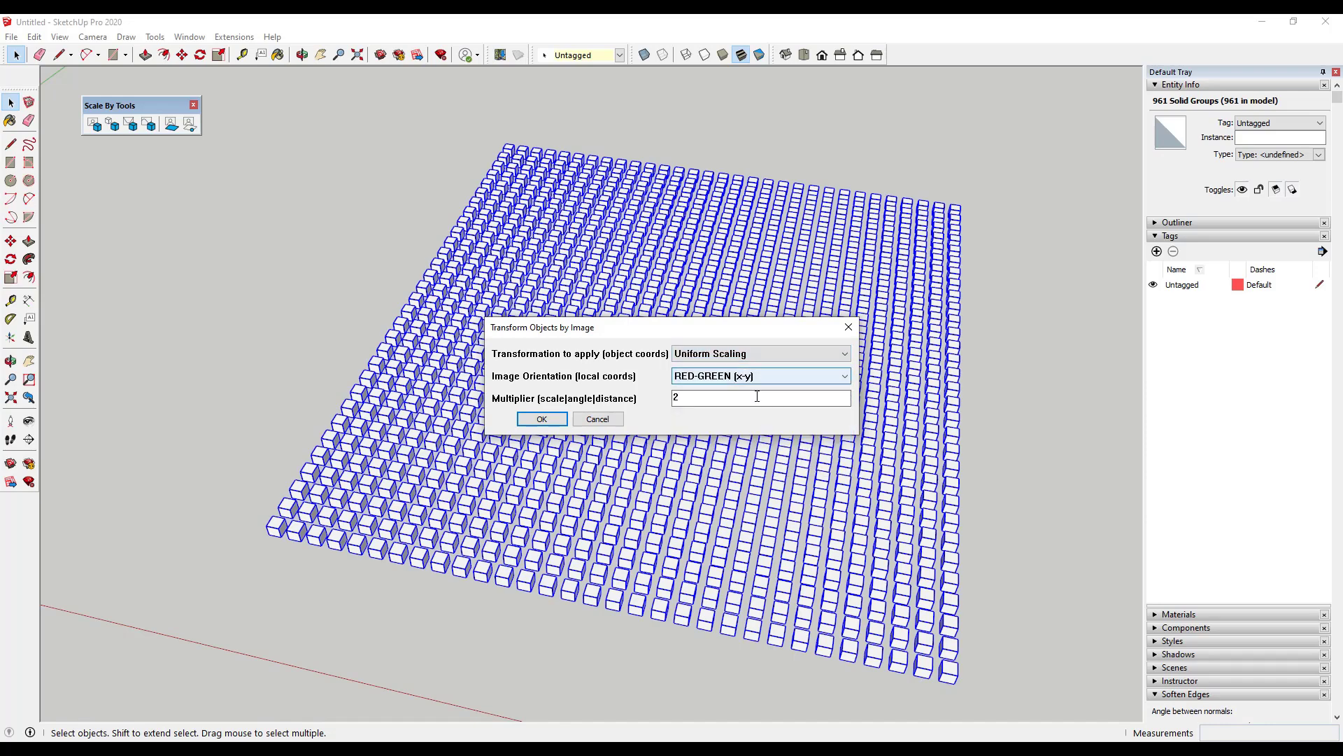
{"action": "double_click", "coordinate": [692, 397]}
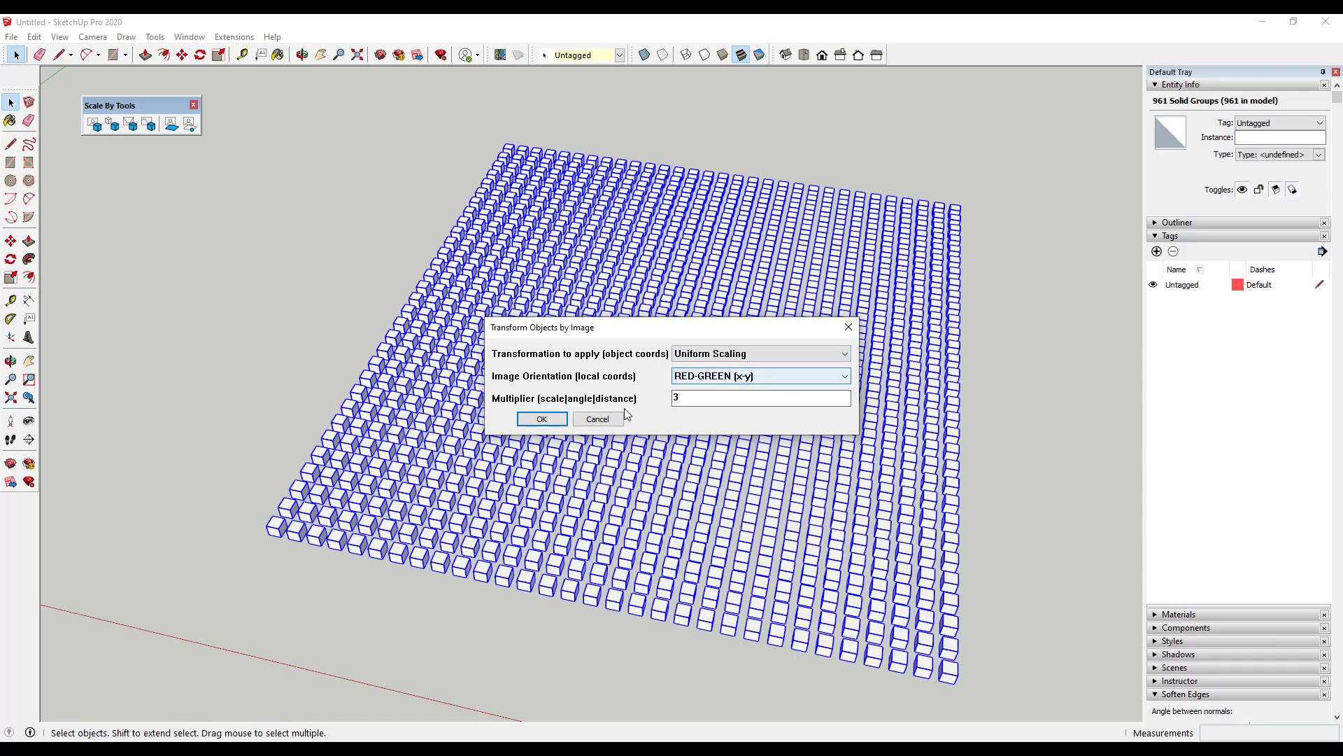
{"action": "left_click", "coordinate": [540, 419]}
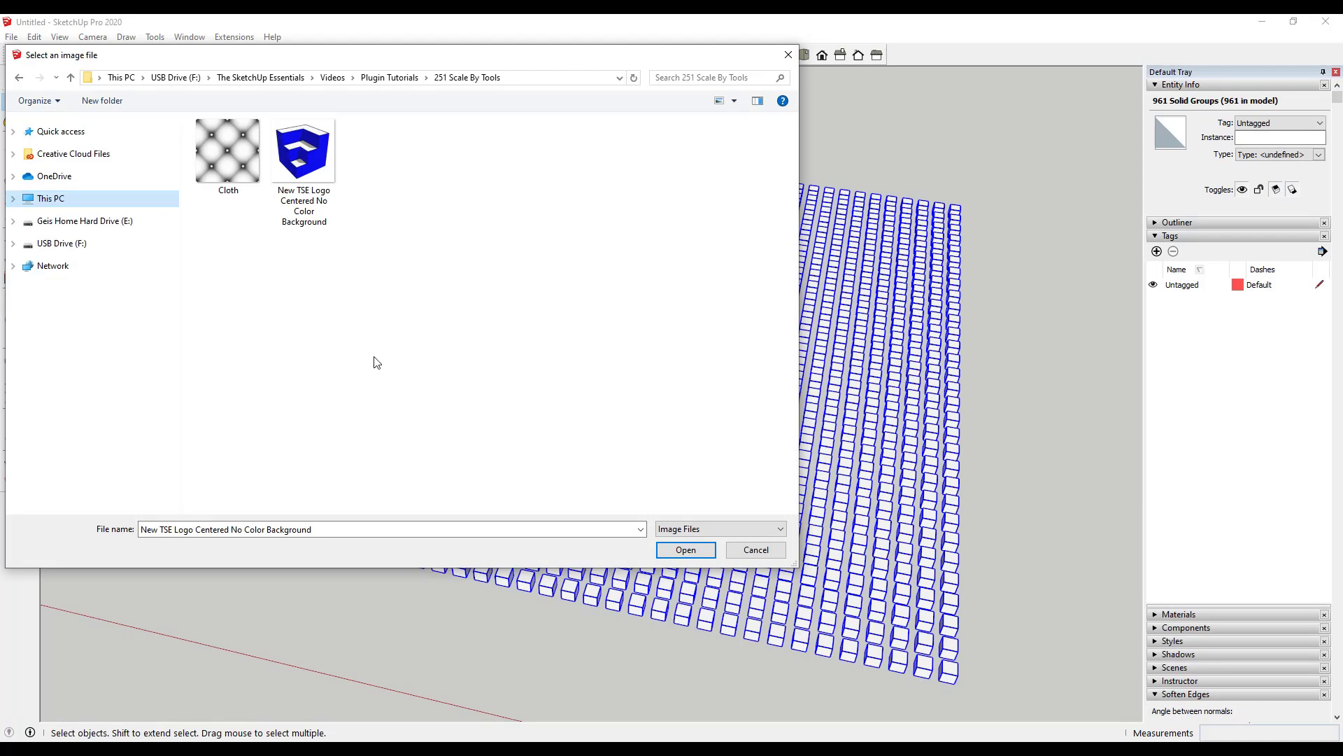
{"action": "double_click", "coordinate": [312, 175]}
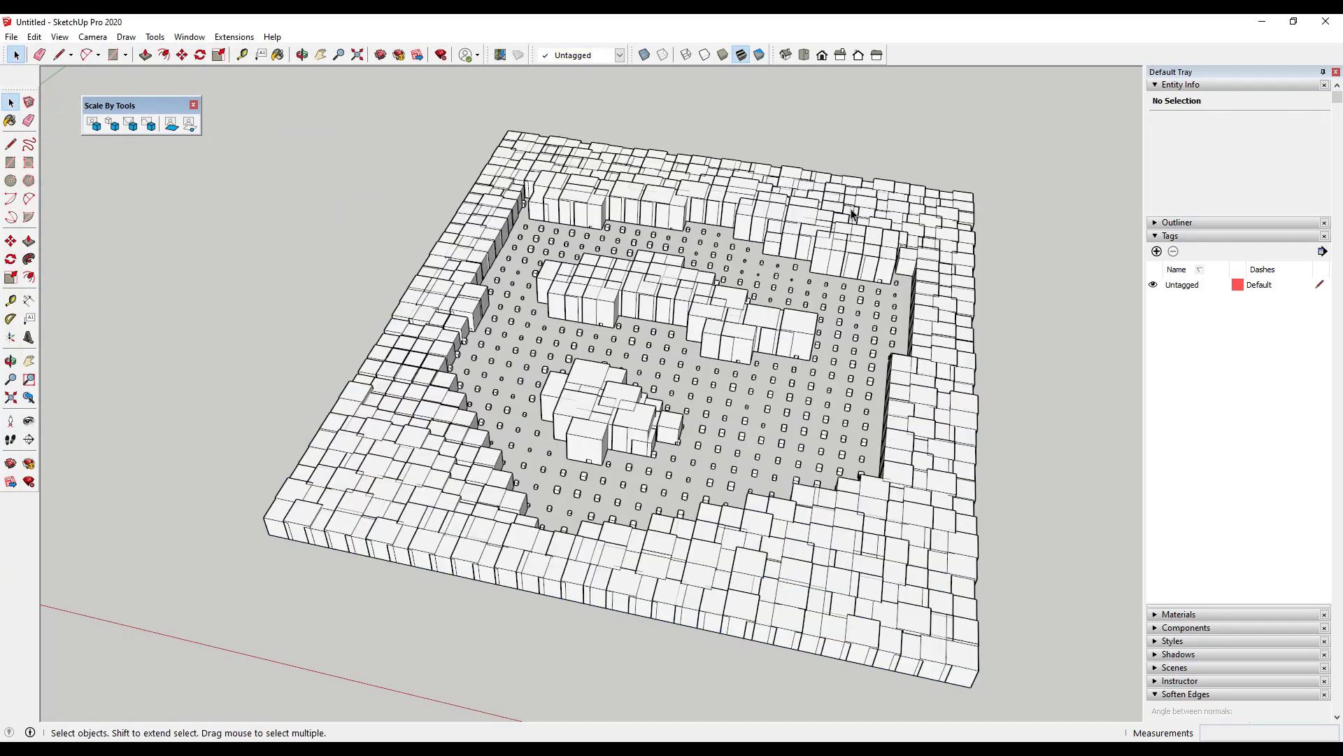
- Check the logo pattern from above and at an angle, and undo the uniform image scaling
{"action": "left_click", "coordinate": [804, 56]}
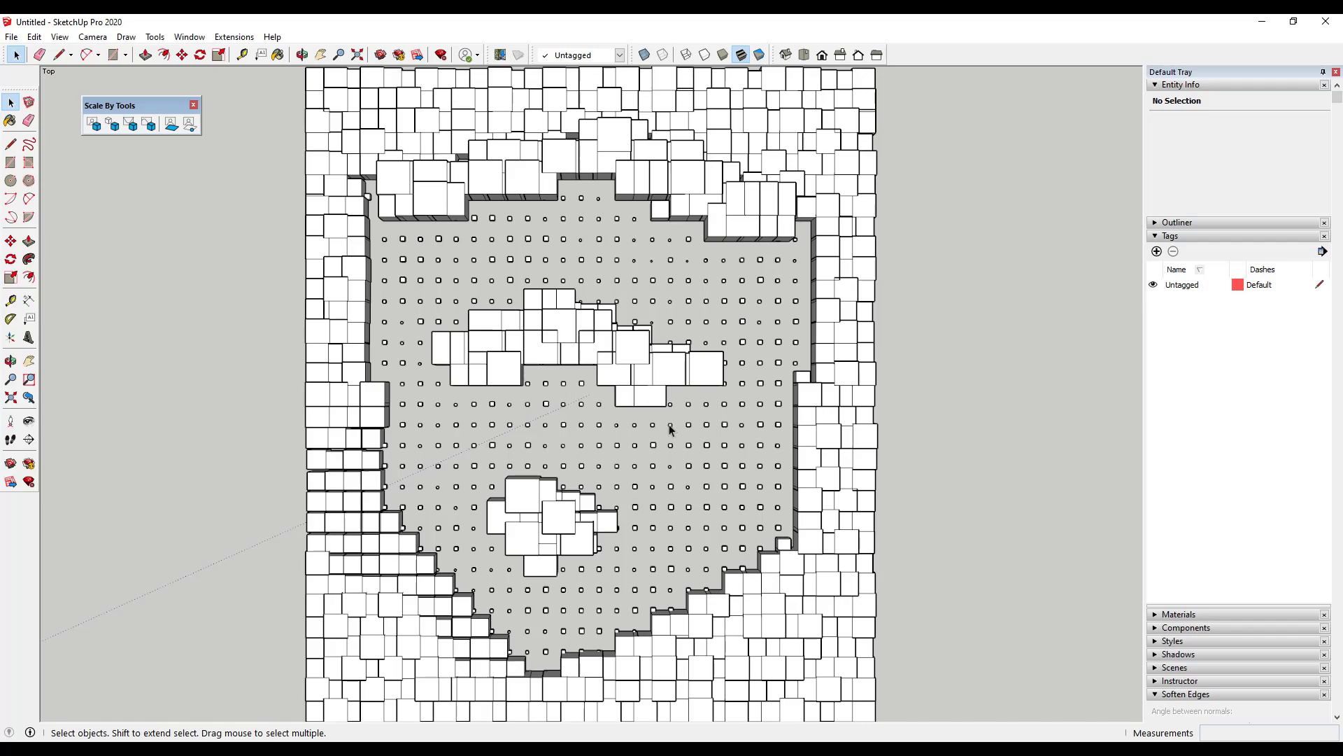
{"action": "middle_click_drag", "start_coordinate": [719, 518], "coordinate": [531, 269]}
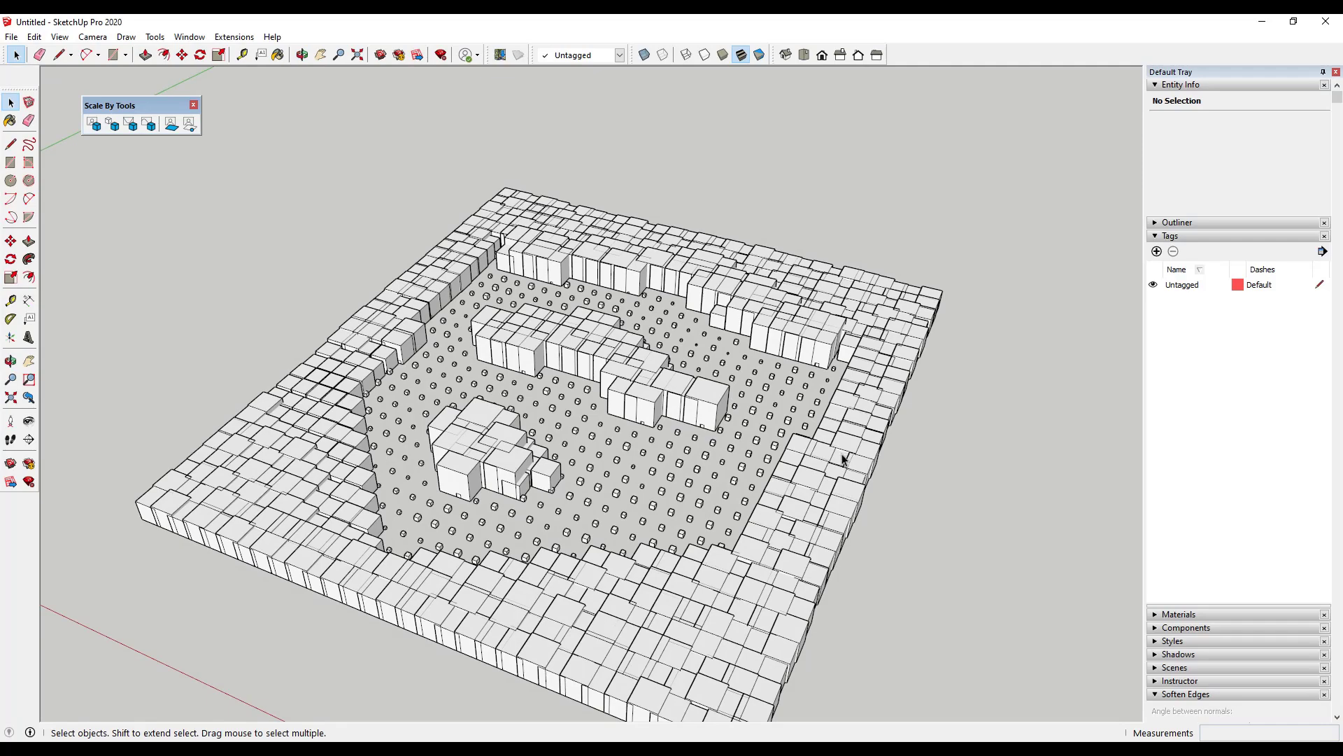
{"action": "scroll", "coordinate": [539, 381], "scroll_direction": "down", "scroll_amount": 3}
{"action": "middle_click_drag", "start_coordinate": [540, 372], "coordinate": [638, 442]}
{"action": "key", "text": "ctrl+z"}
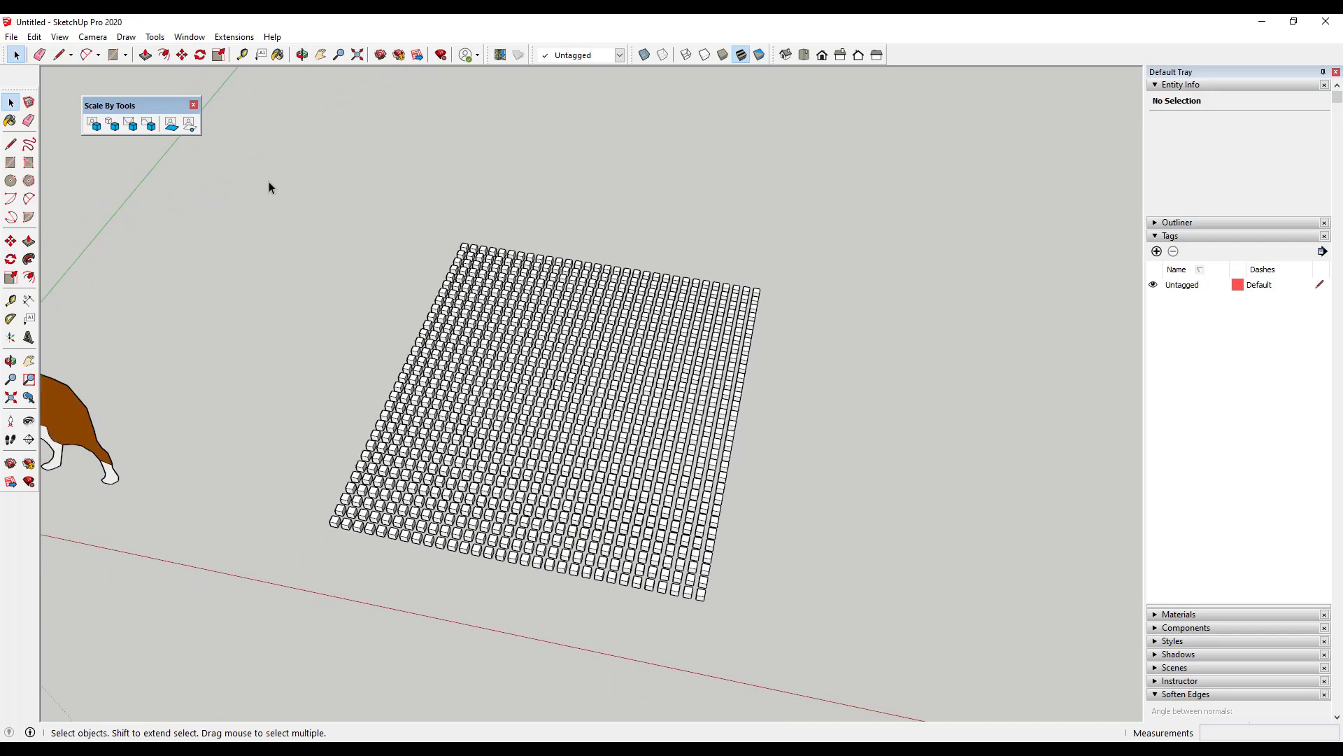
- Transform all the grid cubes by the New TSE Logo Centered No Color Background image, using Scaling in BLUE
{"action": "left_click_drag", "start_coordinate": [269, 182], "coordinate": [875, 656]}
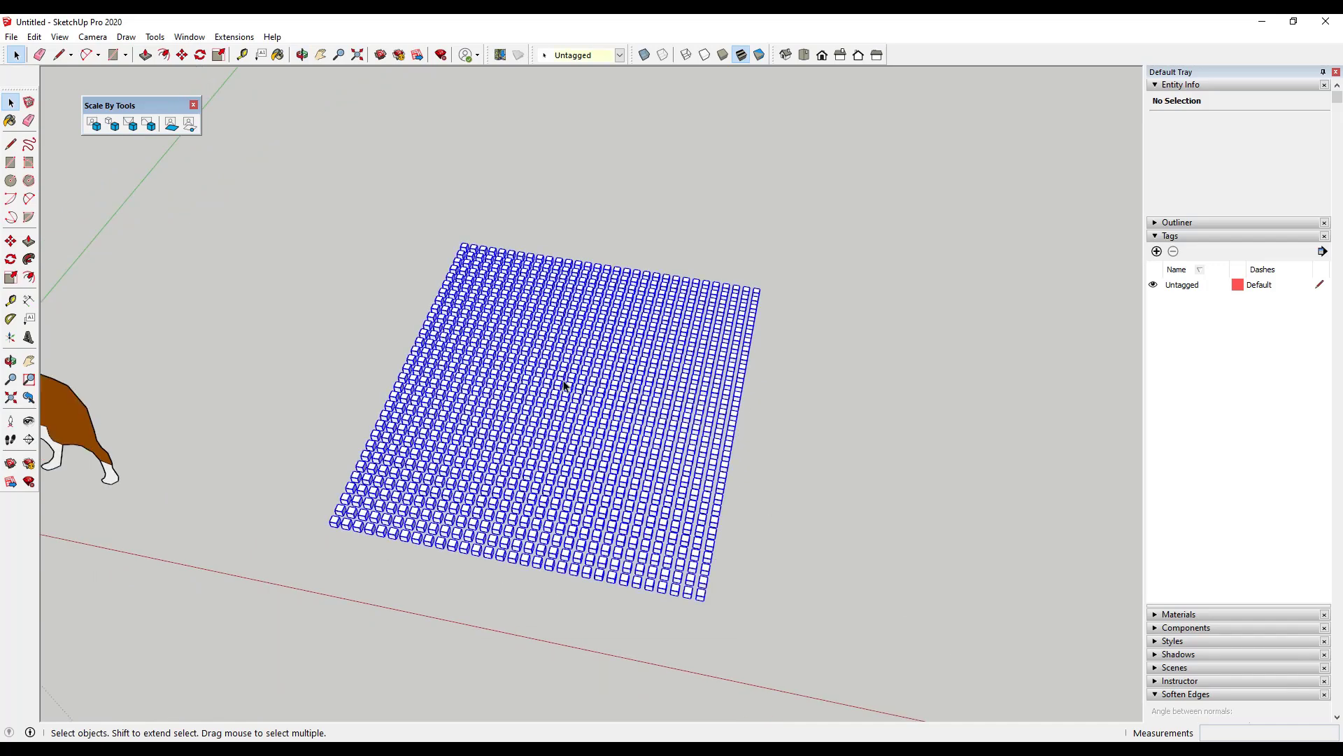
{"action": "left_click", "coordinate": [94, 126]}
{"action": "left_click", "coordinate": [741, 353]}
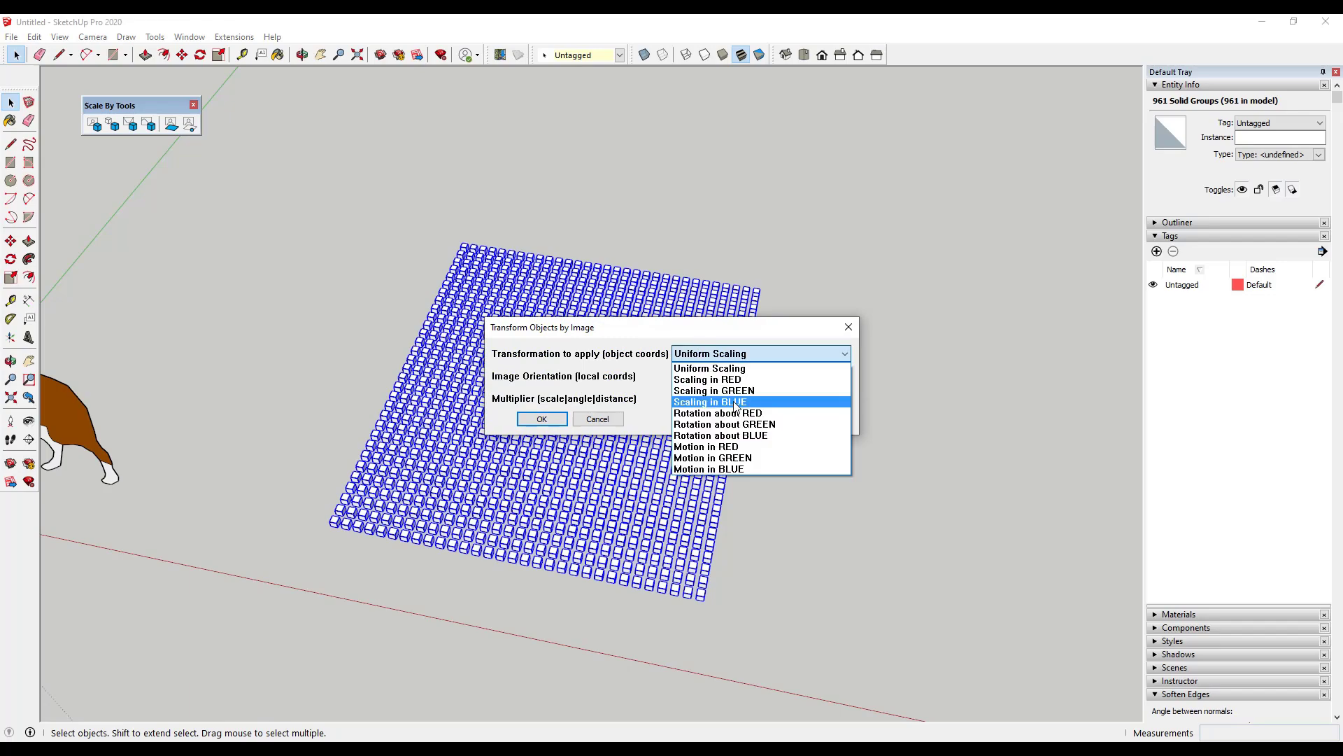
{"action": "left_click", "coordinate": [732, 402]}
{"action": "left_click", "coordinate": [542, 419]}
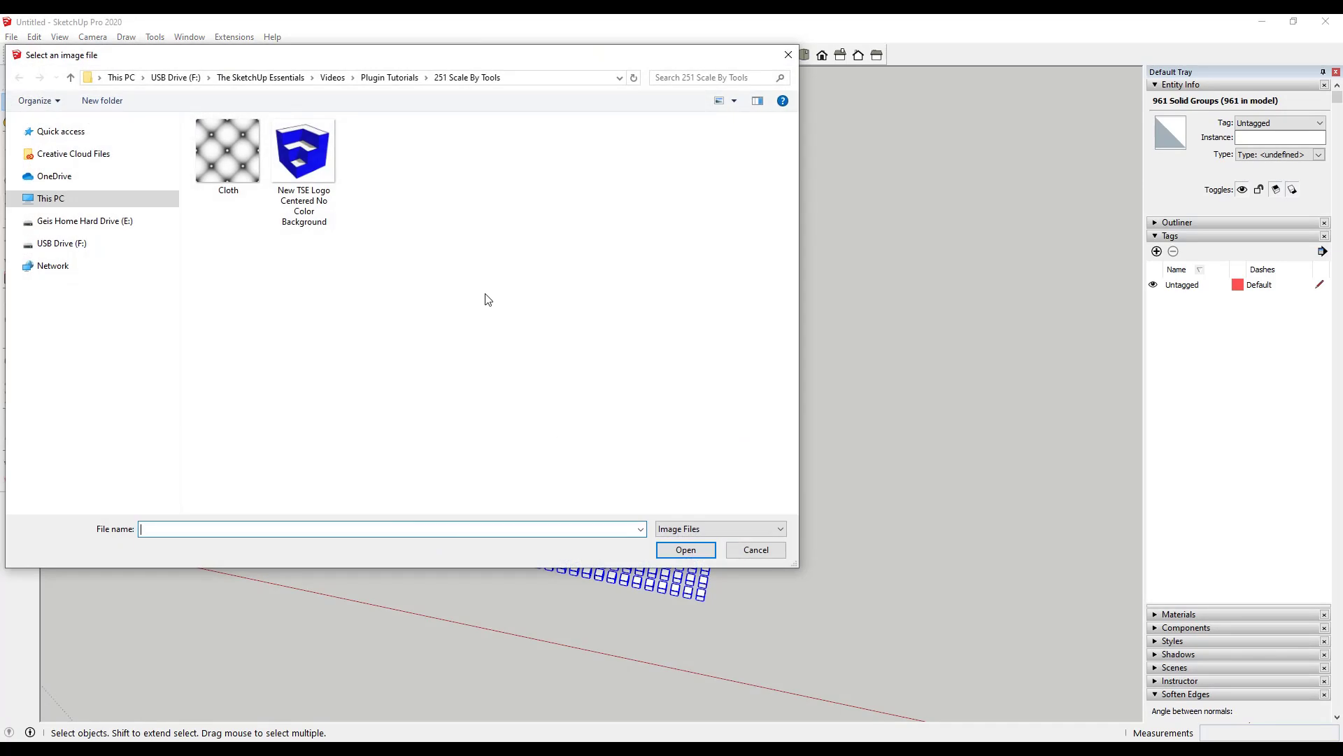
{"action": "double_click", "coordinate": [349, 193]}
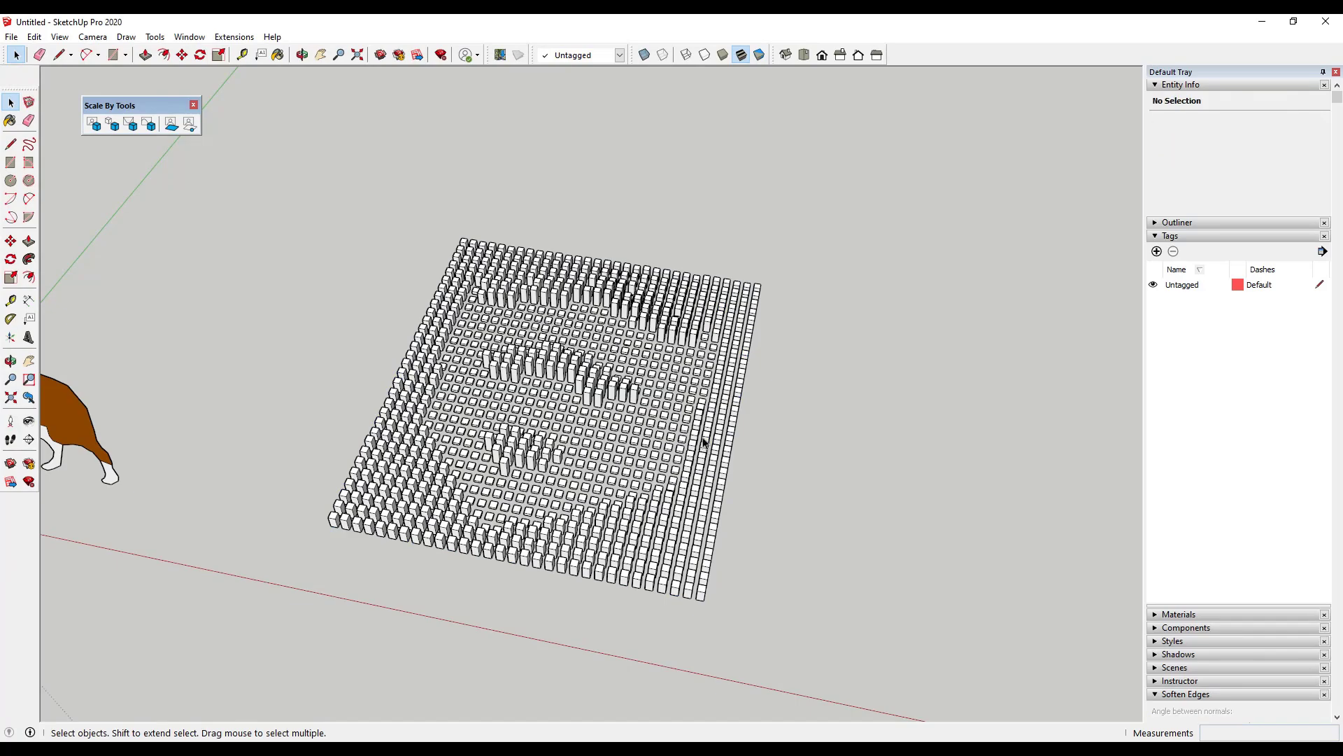
- Examine the height relief of the logo across the cube grid from several angles and distances
{"action": "scroll", "coordinate": [735, 409], "scroll_direction": "up", "scroll_amount": 3}
{"action": "middle_click_drag", "start_coordinate": [636, 346], "coordinate": [588, 185]}
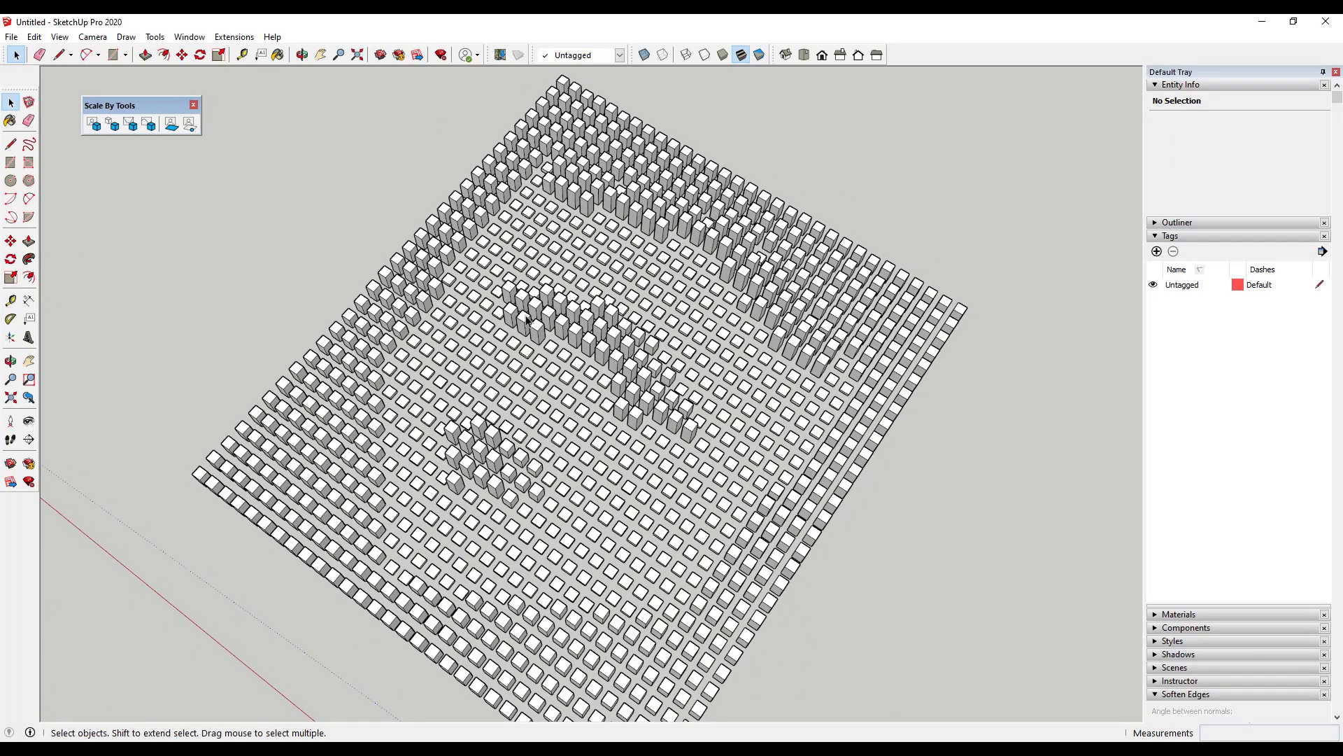
{"action": "middle_click_drag", "start_coordinate": [591, 580], "coordinate": [783, 524]}
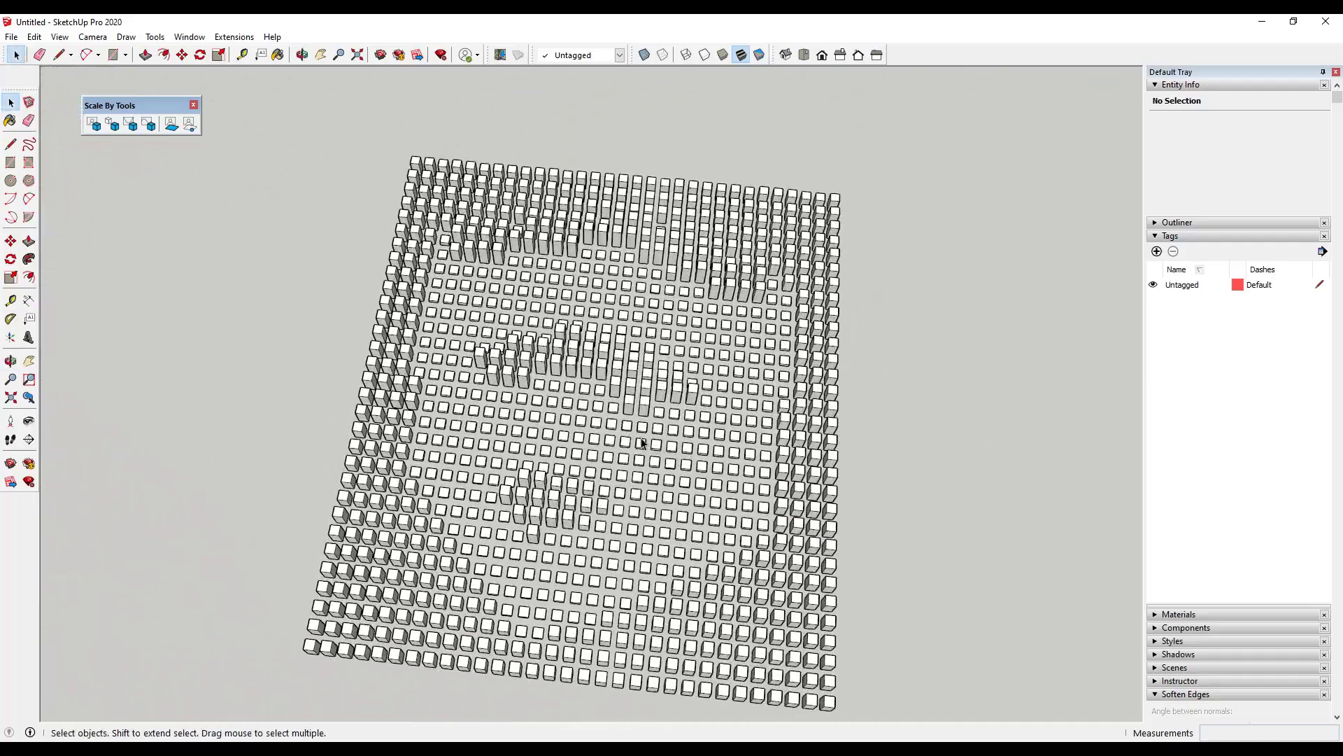
{"action": "scroll", "coordinate": [563, 411], "scroll_direction": "down", "scroll_amount": 4}
{"action": "scroll", "coordinate": [578, 415], "scroll_direction": "down", "scroll_amount": 3}
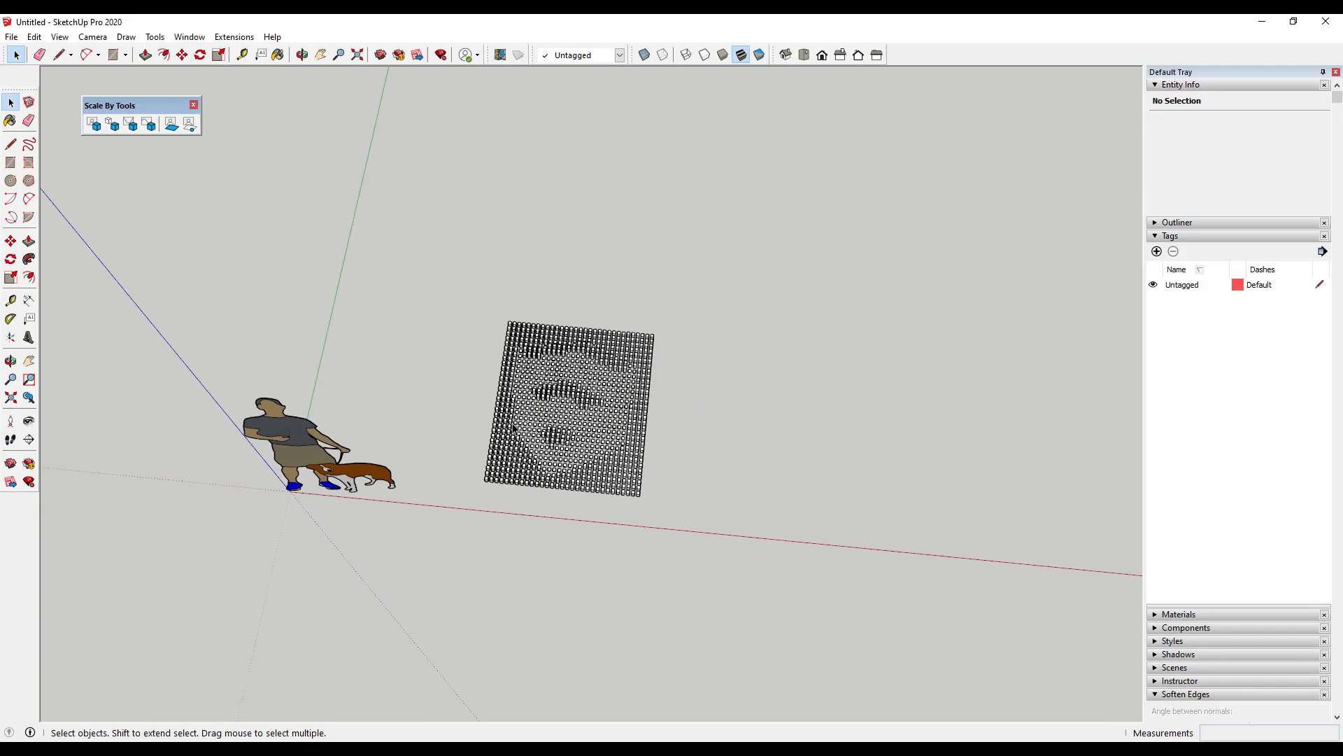
{"action": "middle_click_drag", "start_coordinate": [596, 492], "coordinate": [504, 350]}
{"action": "scroll", "coordinate": [574, 399], "scroll_direction": "up", "scroll_amount": 4}
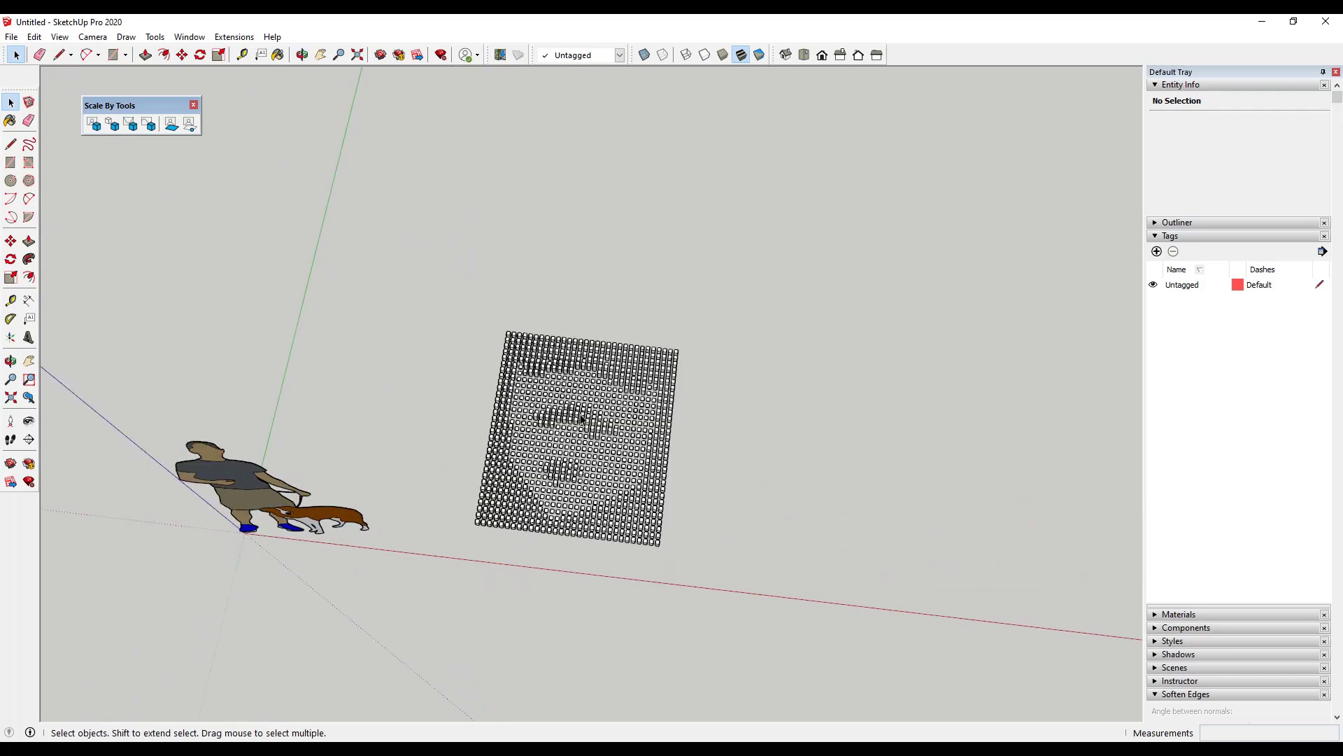
{"action": "middle_click_drag", "start_coordinate": [584, 420], "coordinate": [782, 450]}
{"action": "scroll", "coordinate": [782, 450], "scroll_direction": "up", "scroll_amount": 4}
{"action": "middle_click_drag", "start_coordinate": [490, 392], "coordinate": [345, 456]}
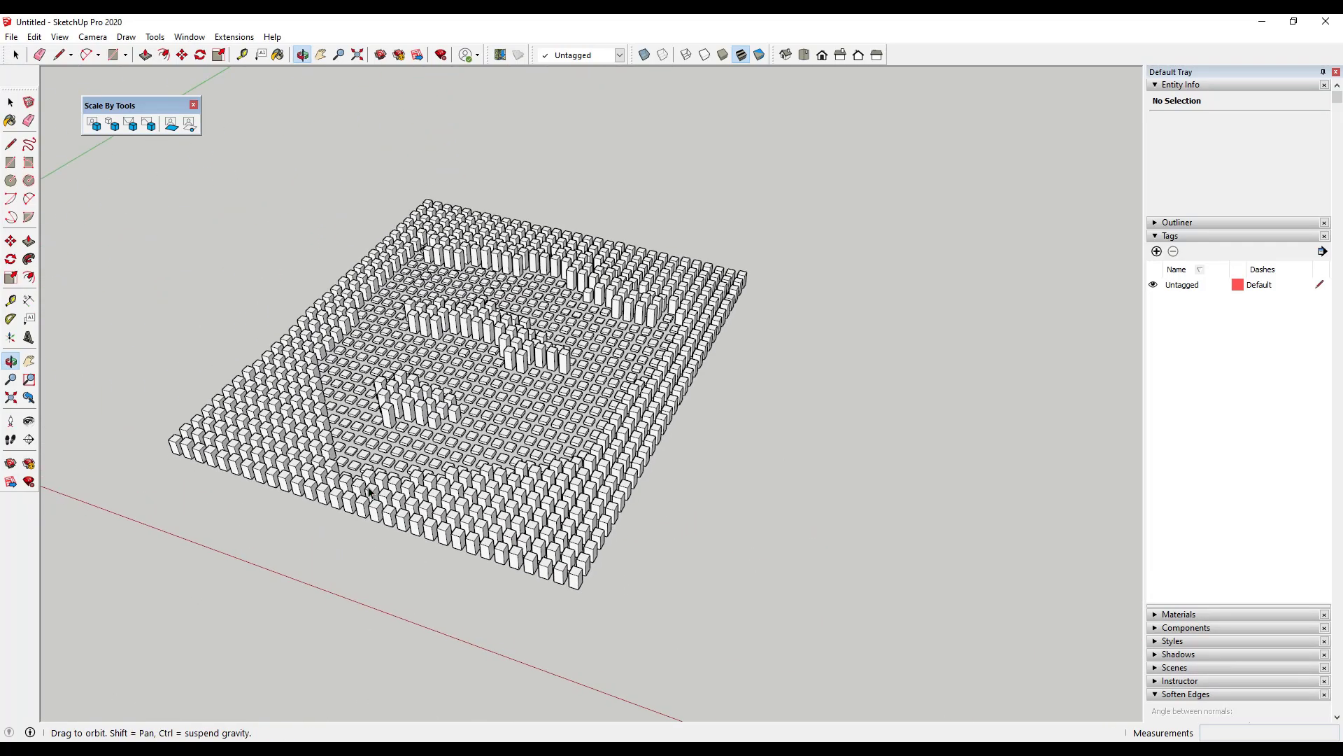
{"action": "scroll", "coordinate": [320, 343], "scroll_direction": "up", "scroll_amount": 3}
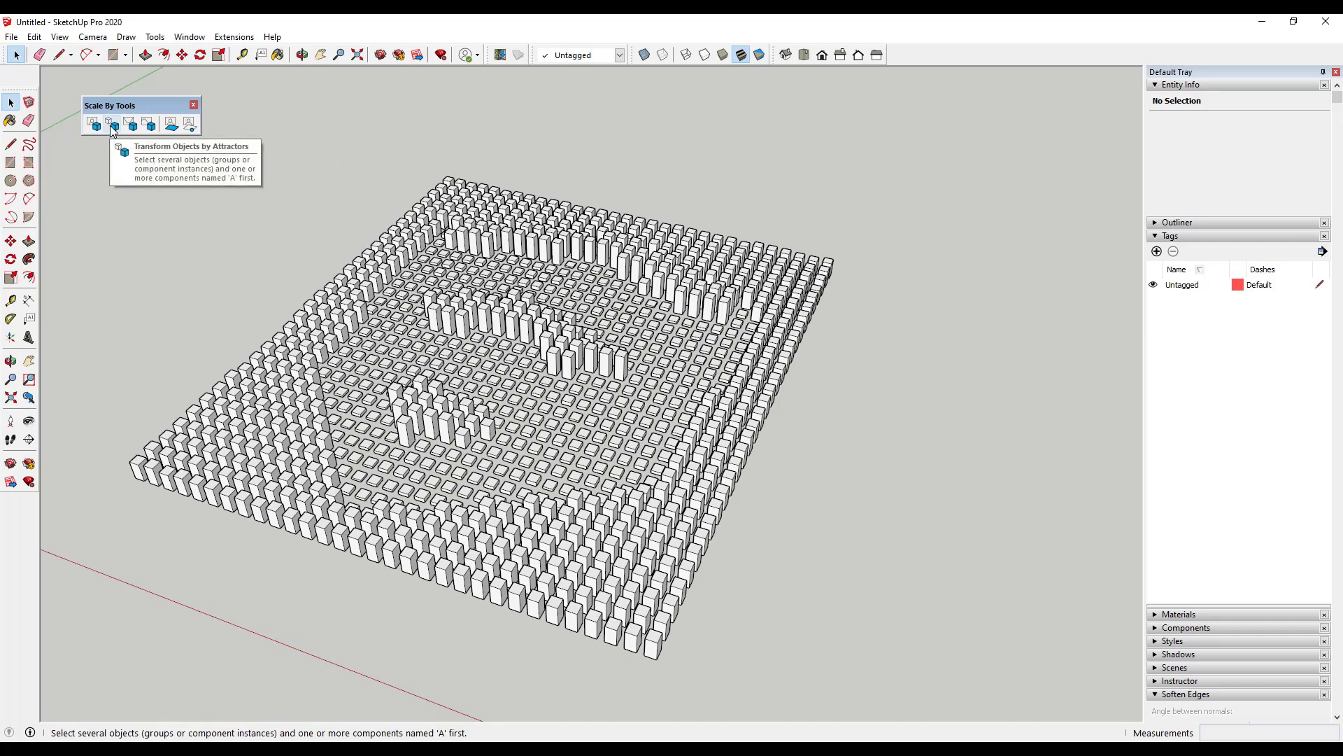
- Copy the front corner cube of the smaller second grid straight up, more than 1' above the original
{"action": "scroll", "coordinate": [182, 268], "scroll_direction": "down", "scroll_amount": 3}
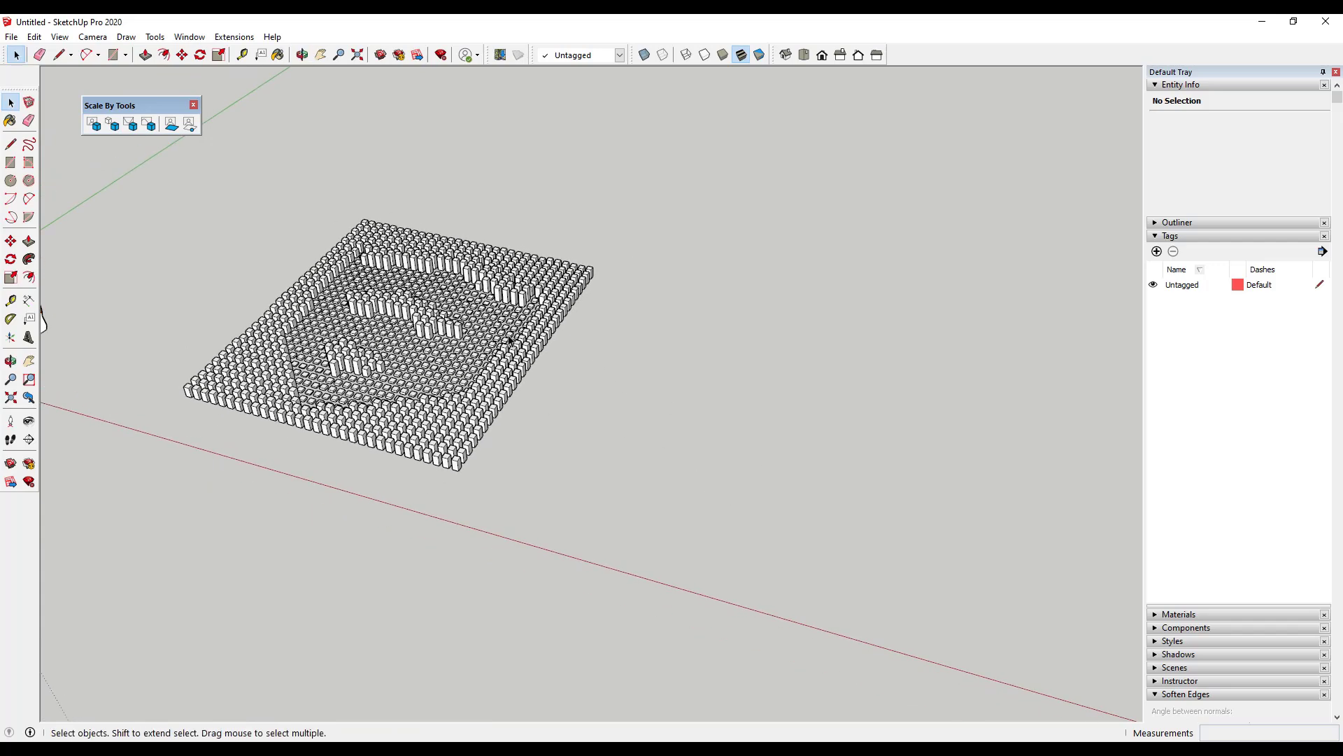
{"action": "middle_click_drag", "start_coordinate": [767, 424], "coordinate": [674, 473]}
{"action": "key", "text": "r"}
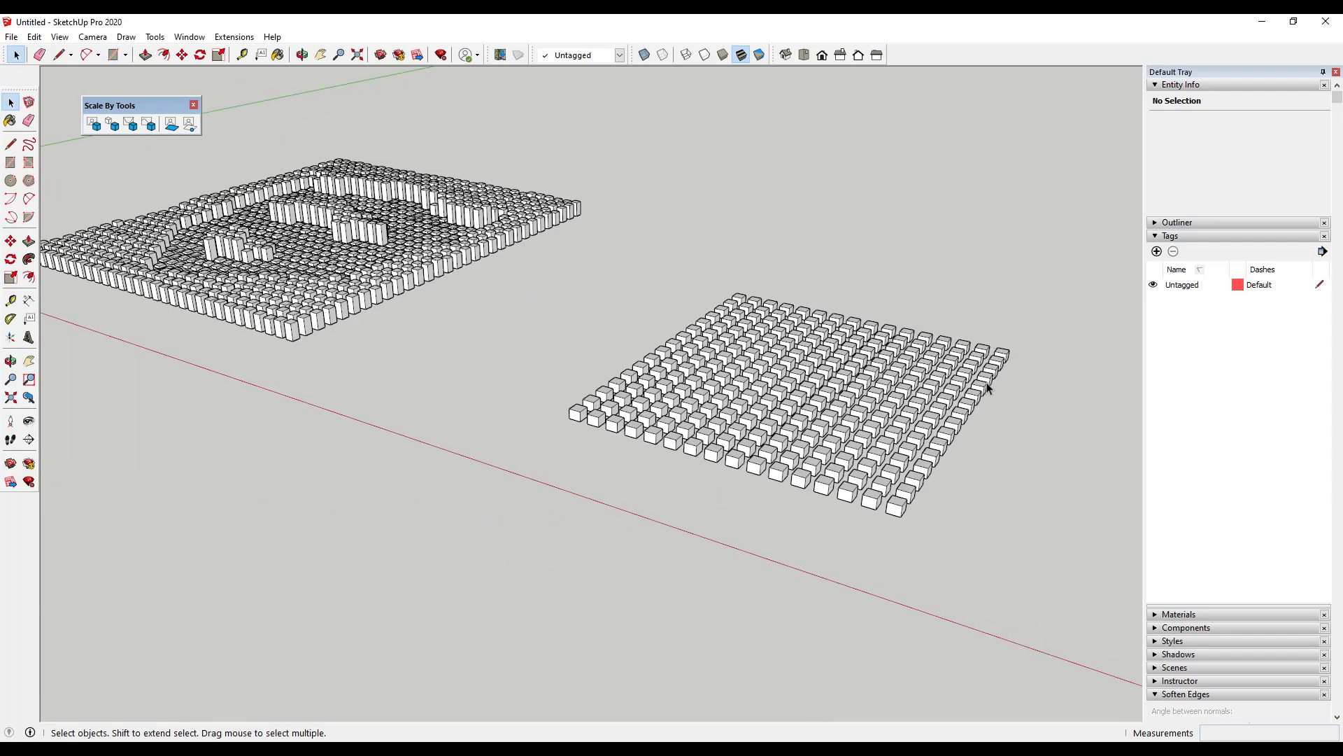
{"action": "middle_click_drag", "start_coordinate": [996, 418], "coordinate": [889, 402]}
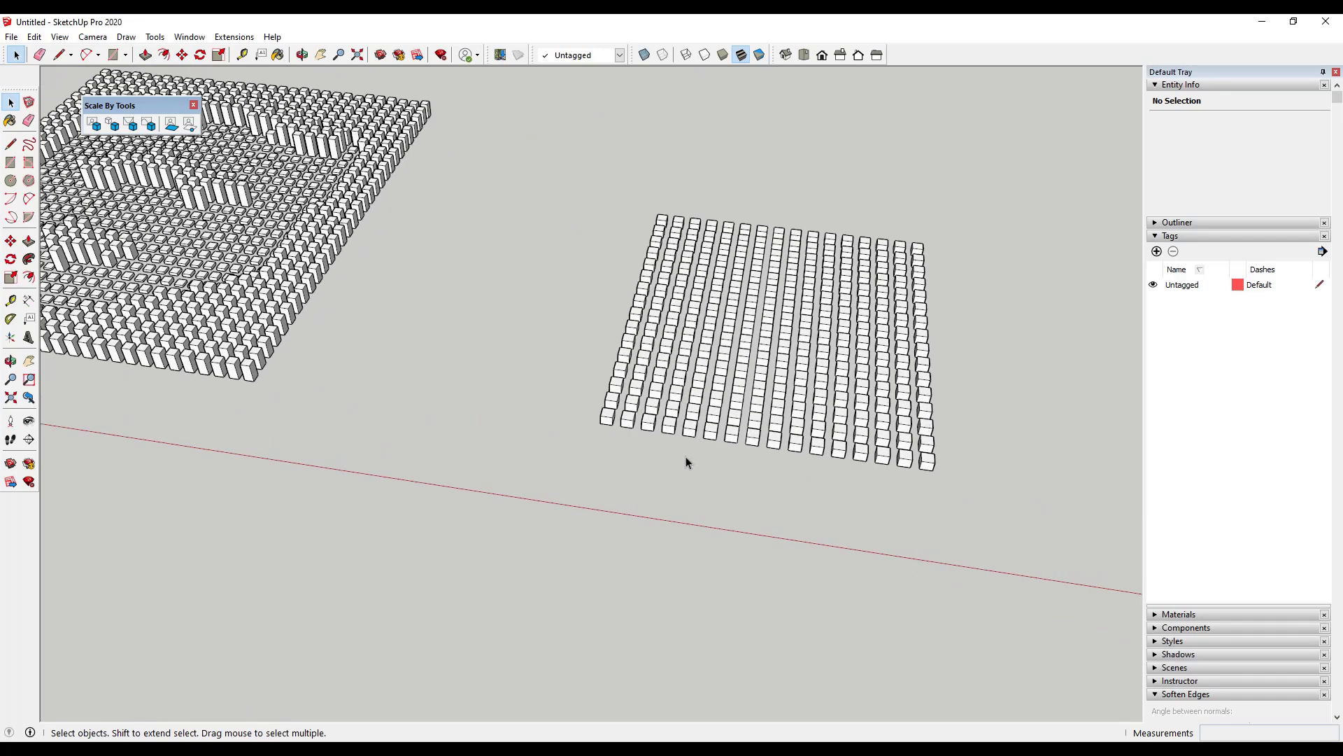
{"action": "middle_click_drag", "start_coordinate": [686, 456], "coordinate": [569, 378]}
{"action": "left_click", "coordinate": [565, 382]}
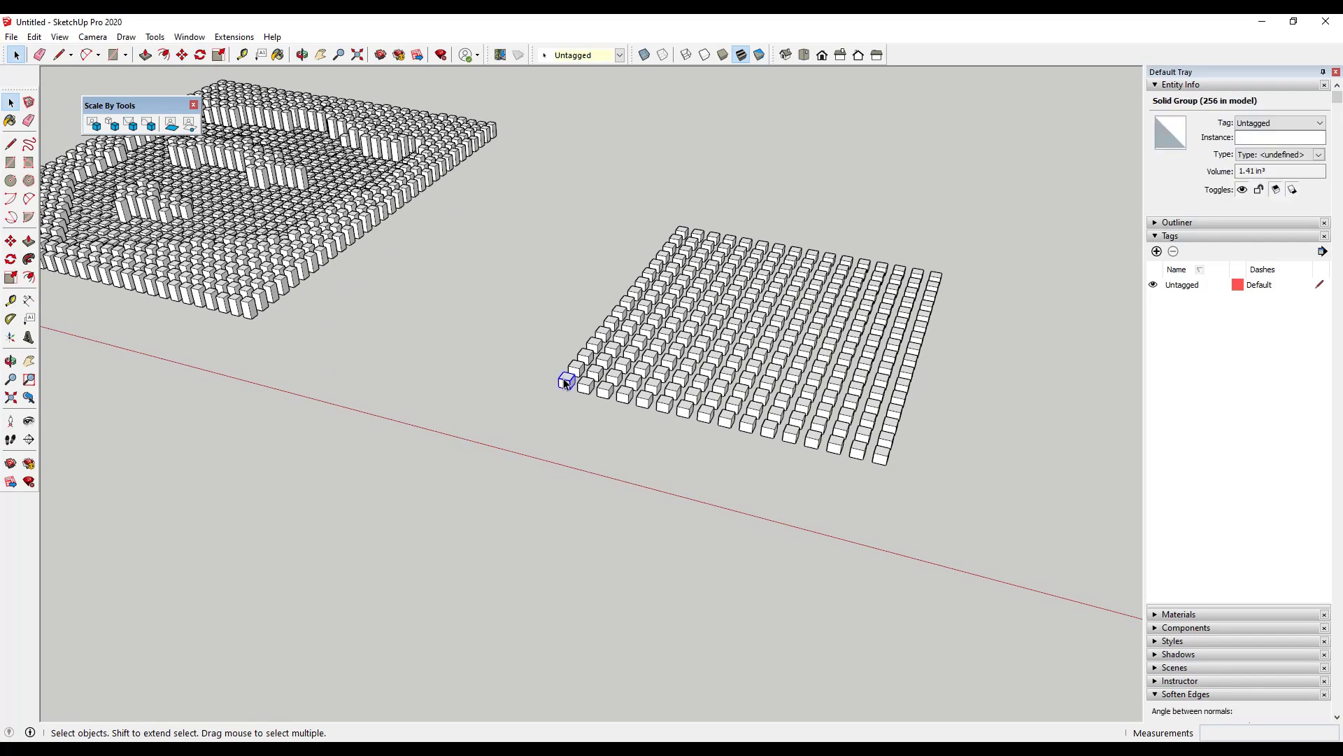
{"action": "key", "text": "m"}
{"action": "key", "text": "ctrl"}
{"action": "left_click", "coordinate": [557, 385]}
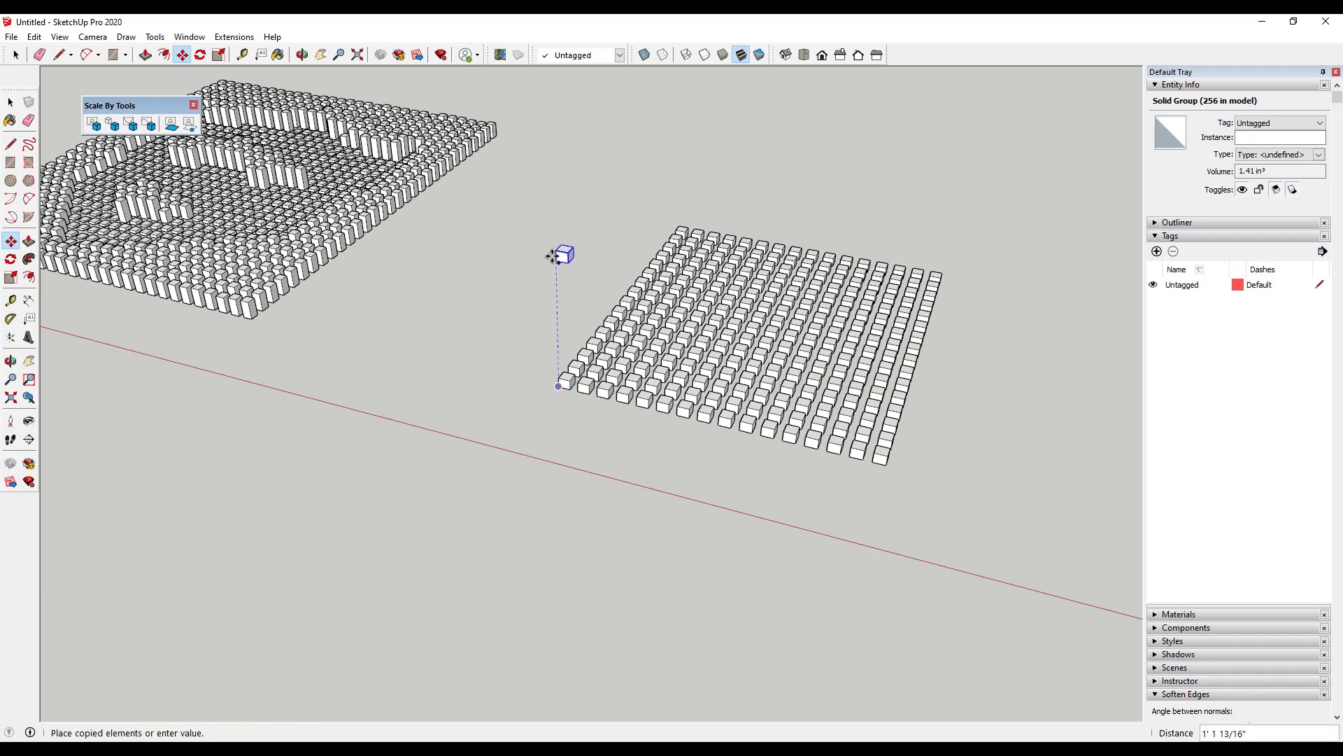
{"action": "left_click", "coordinate": [557, 238]}
{"action": "key", "text": "space"}
- Make the raised cube copy a component with the definition name A
{"action": "right_click", "coordinate": [560, 237]}
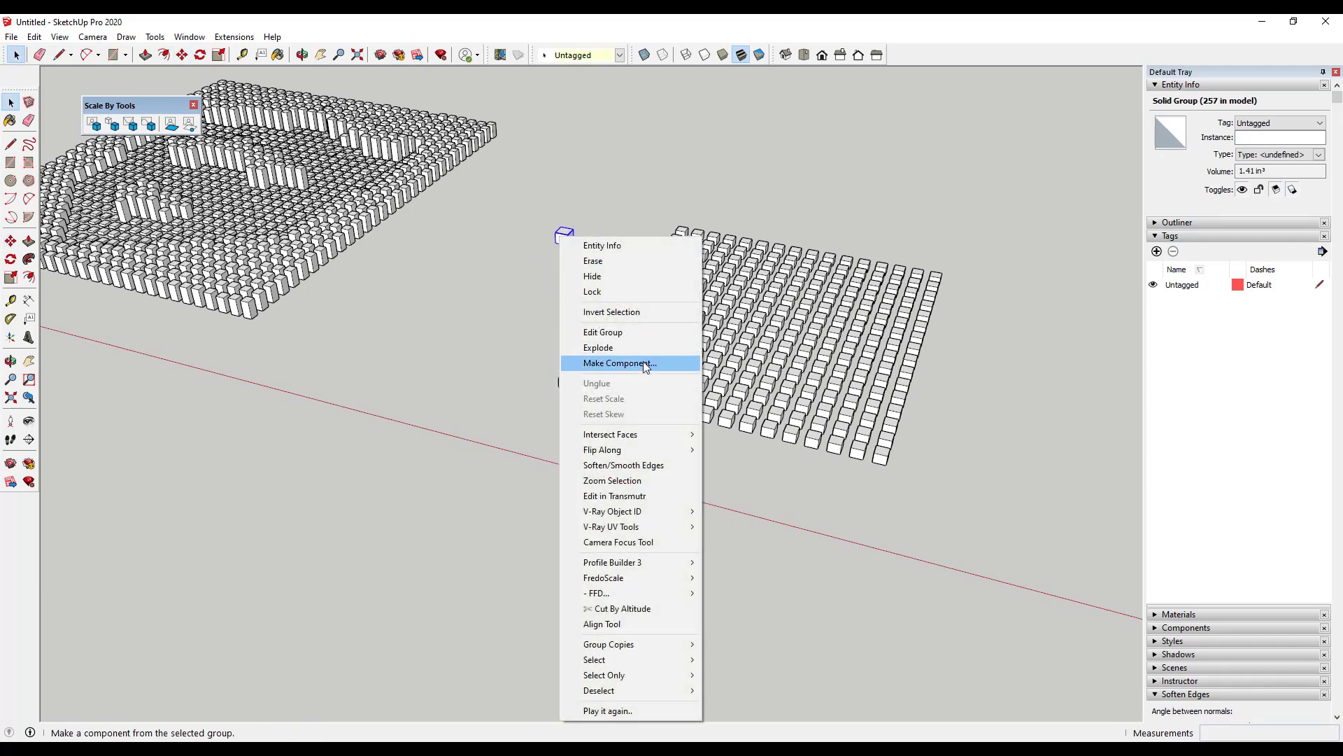
{"action": "left_click", "coordinate": [644, 362]}
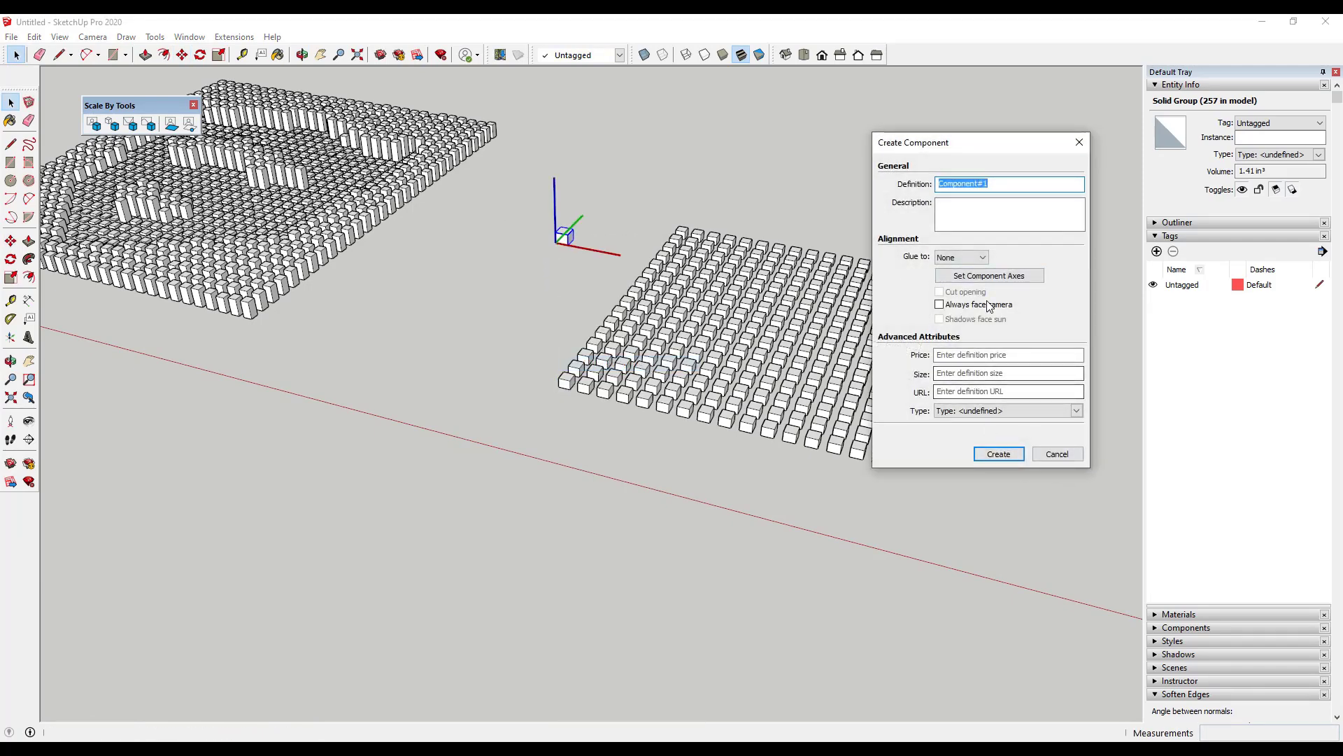
{"action": "type", "text": "A"}
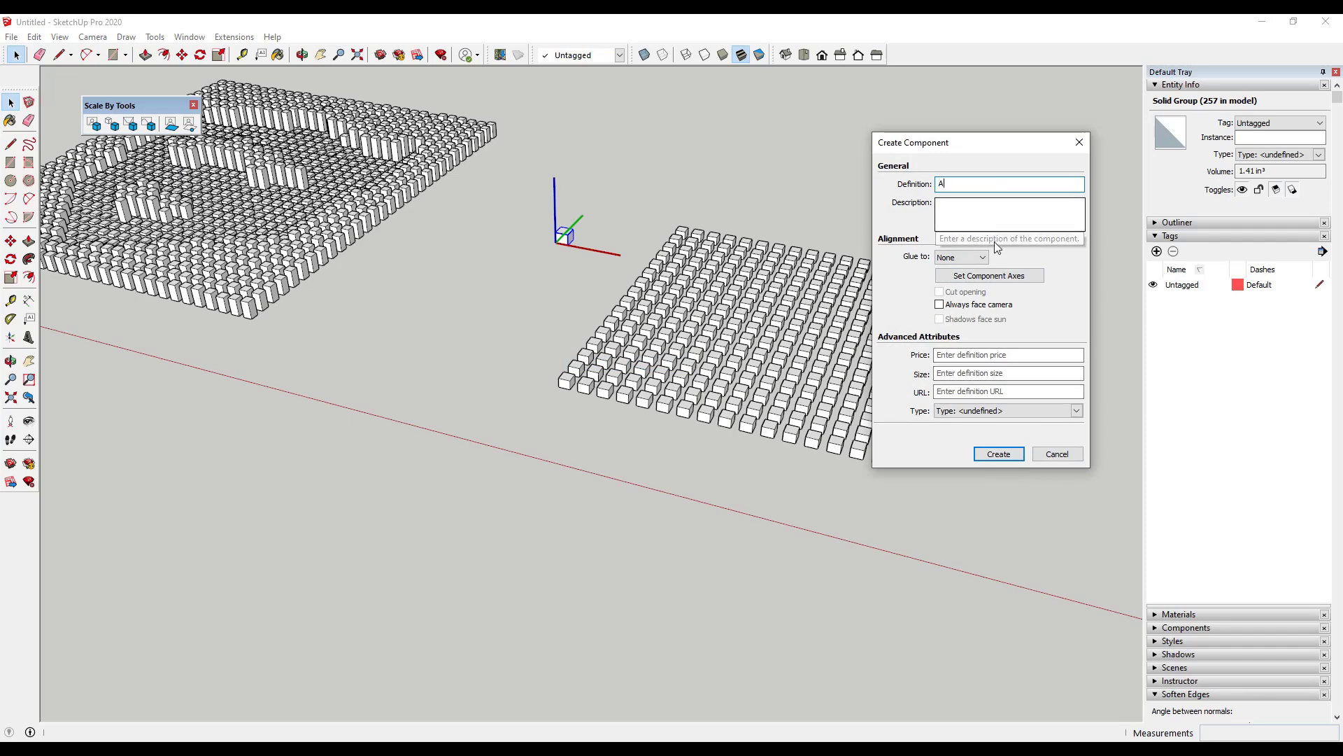
{"action": "left_click", "coordinate": [999, 455]}
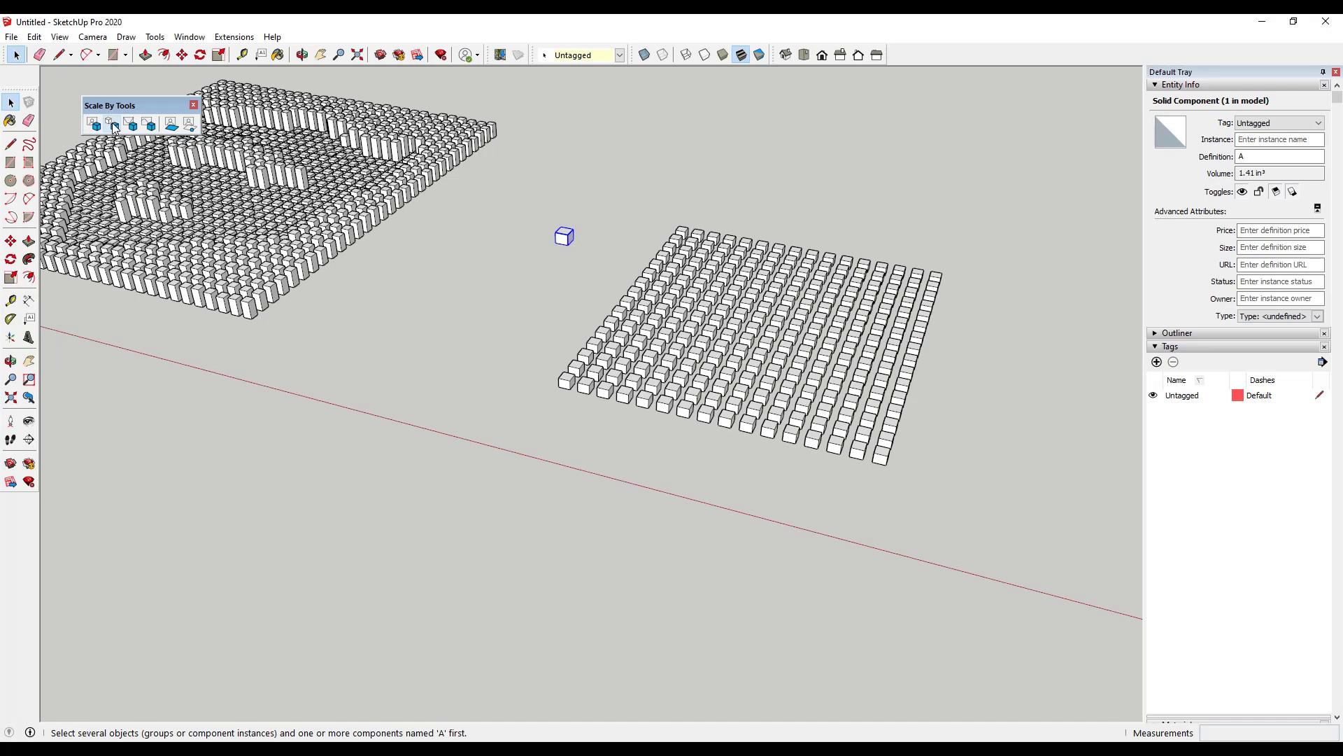
- Set up an attractor transformation of the smaller cube grid together with raised component A, using Scaling in BLUE
{"action": "left_click", "coordinate": [112, 123]}
{"action": "middle_click_drag", "start_coordinate": [804, 413], "coordinate": [665, 420]}
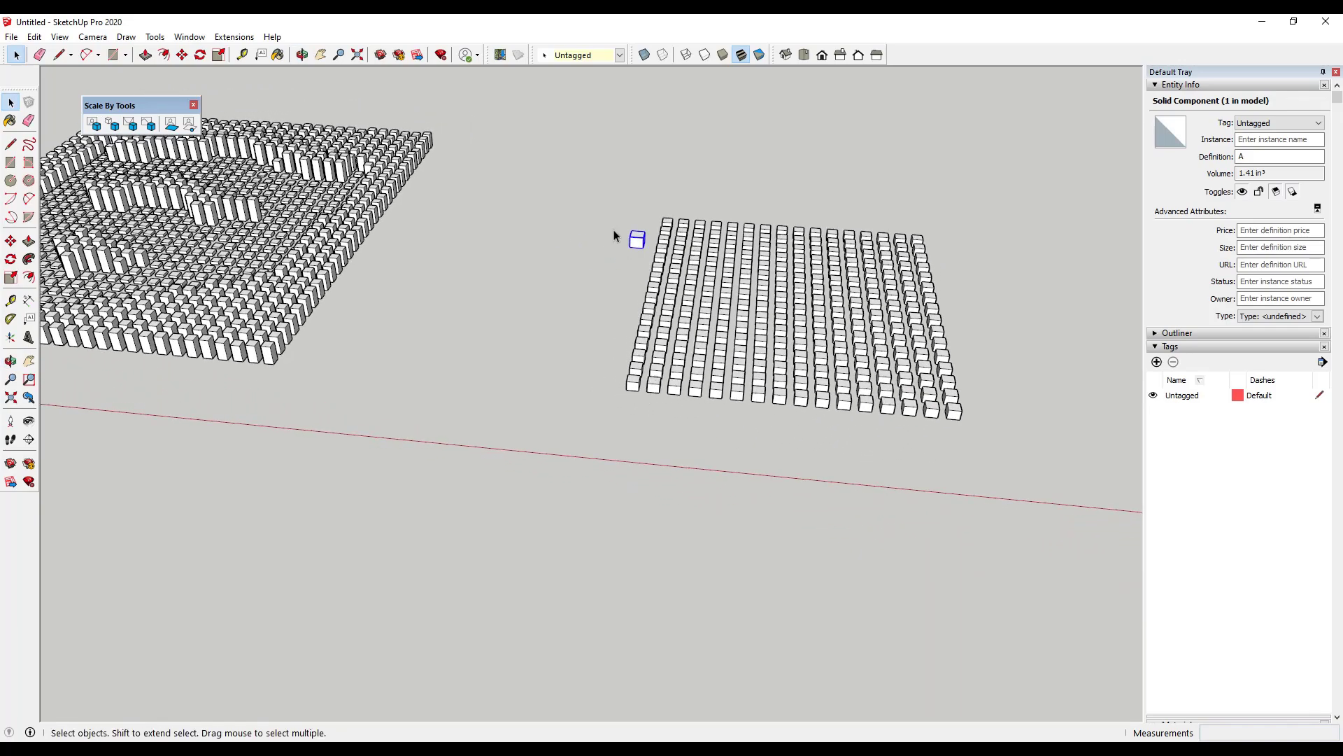
{"action": "middle_click_drag", "start_coordinate": [603, 283], "coordinate": [564, 203]}
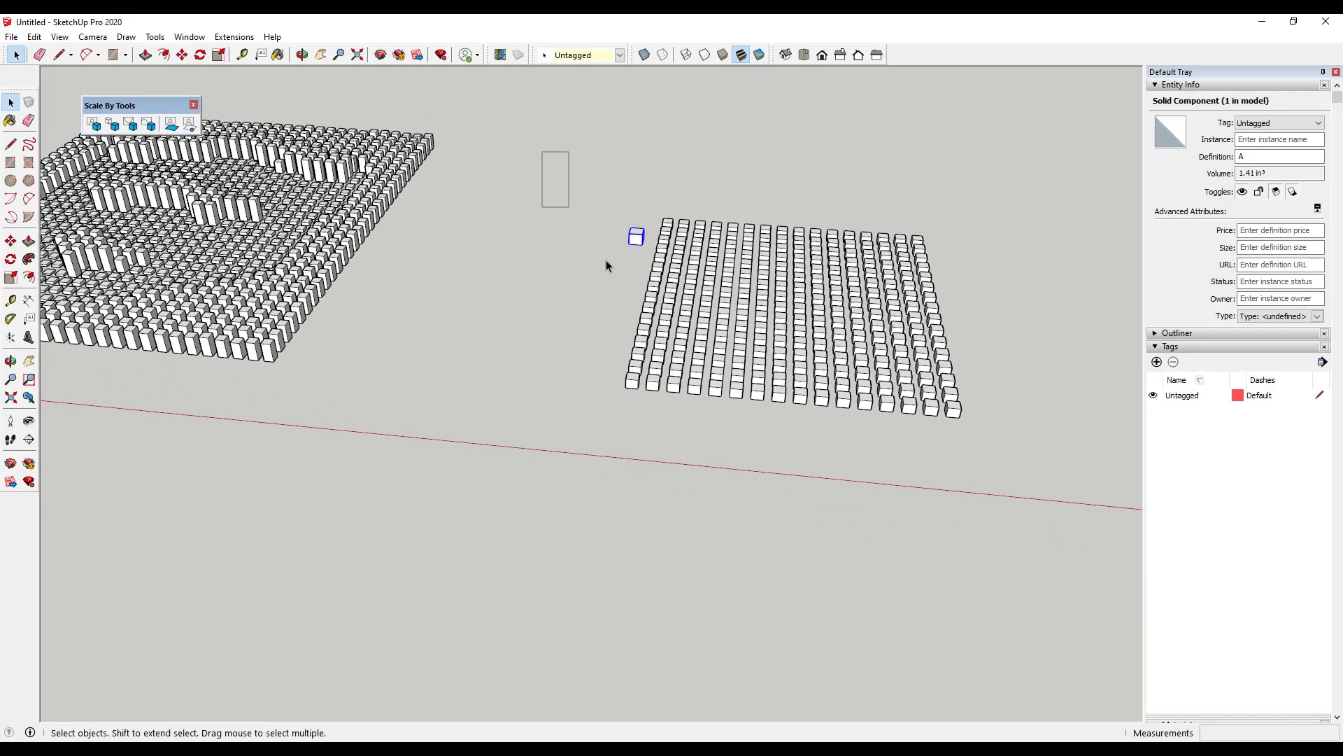
{"action": "left_click_drag", "start_coordinate": [606, 265], "coordinate": [1010, 476]}
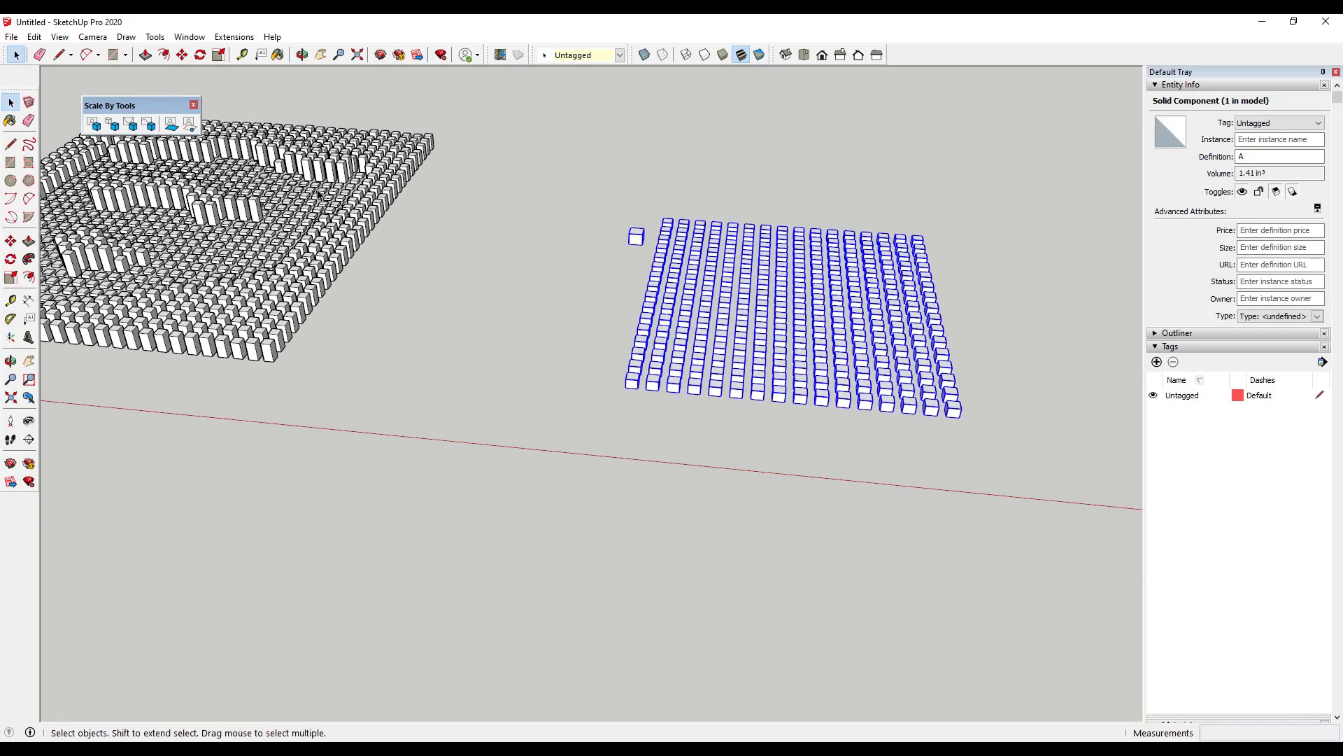
{"action": "left_click", "coordinate": [110, 124]}
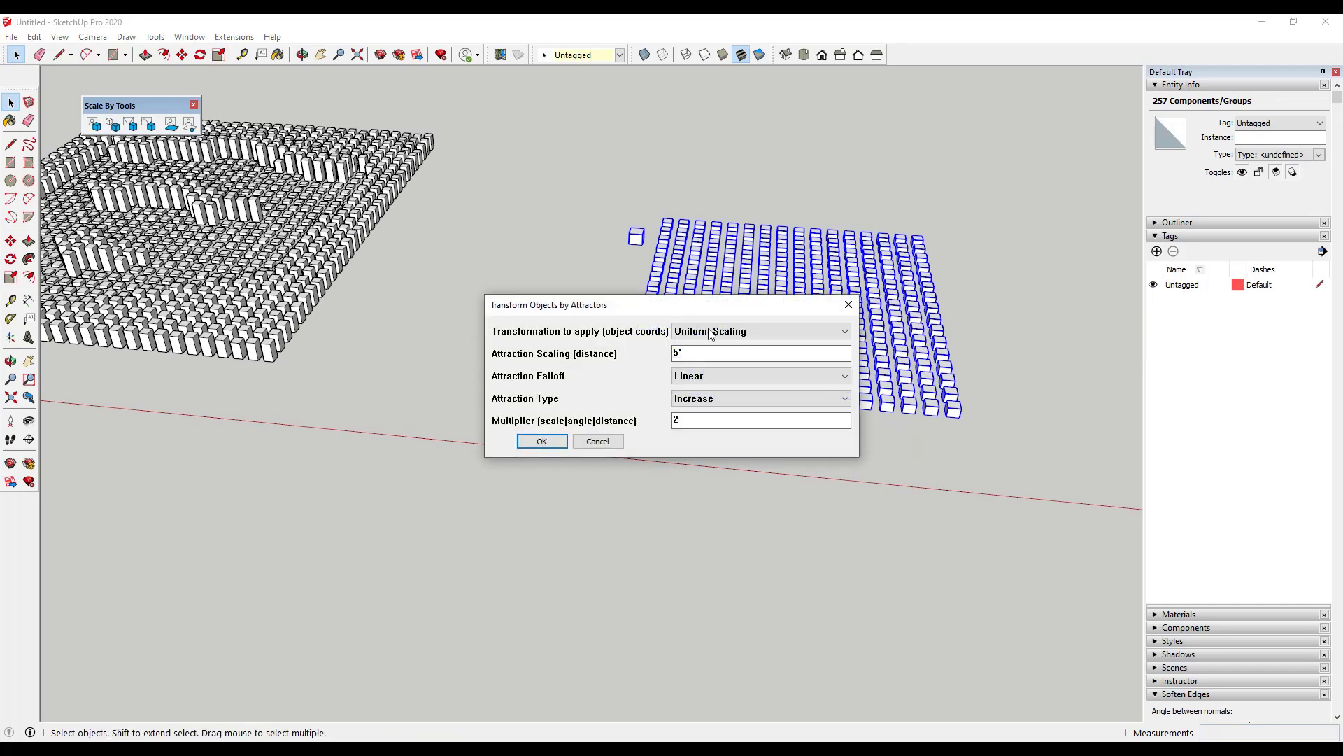
{"action": "left_click", "coordinate": [750, 333]}
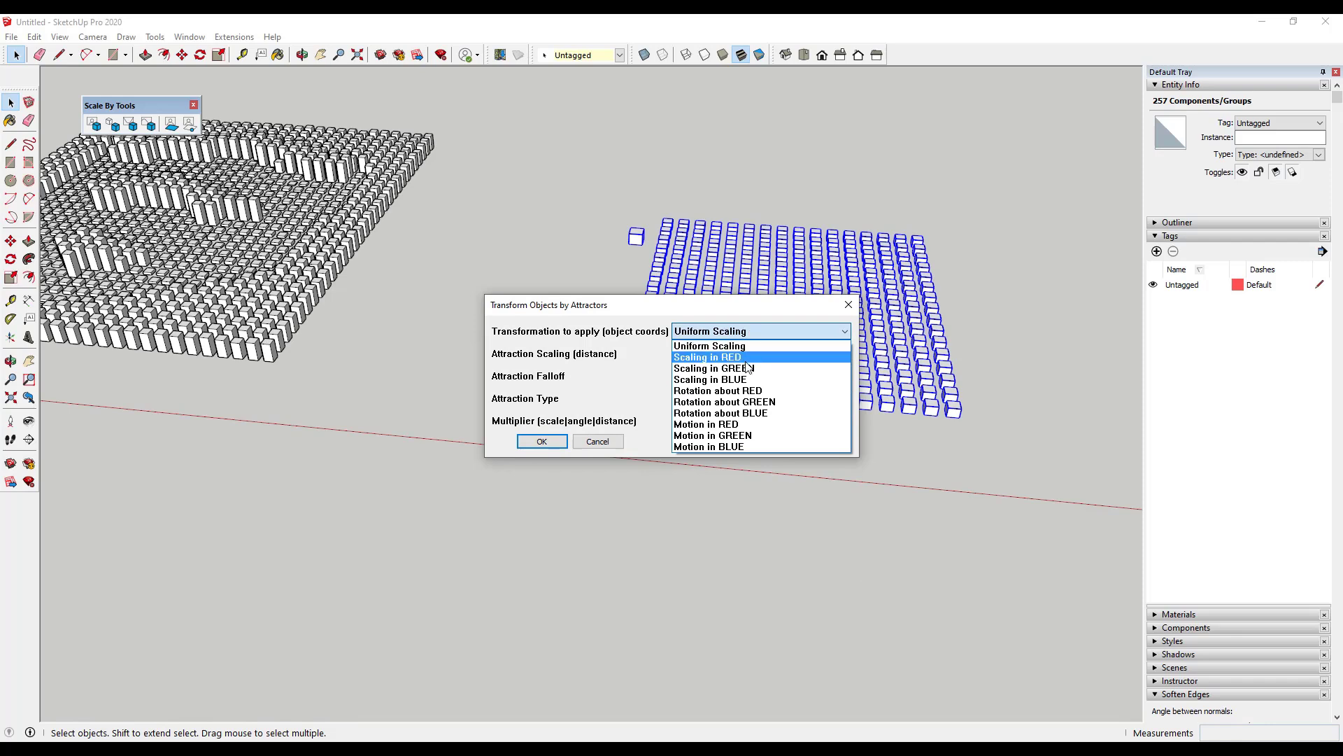
{"action": "left_click", "coordinate": [750, 379]}
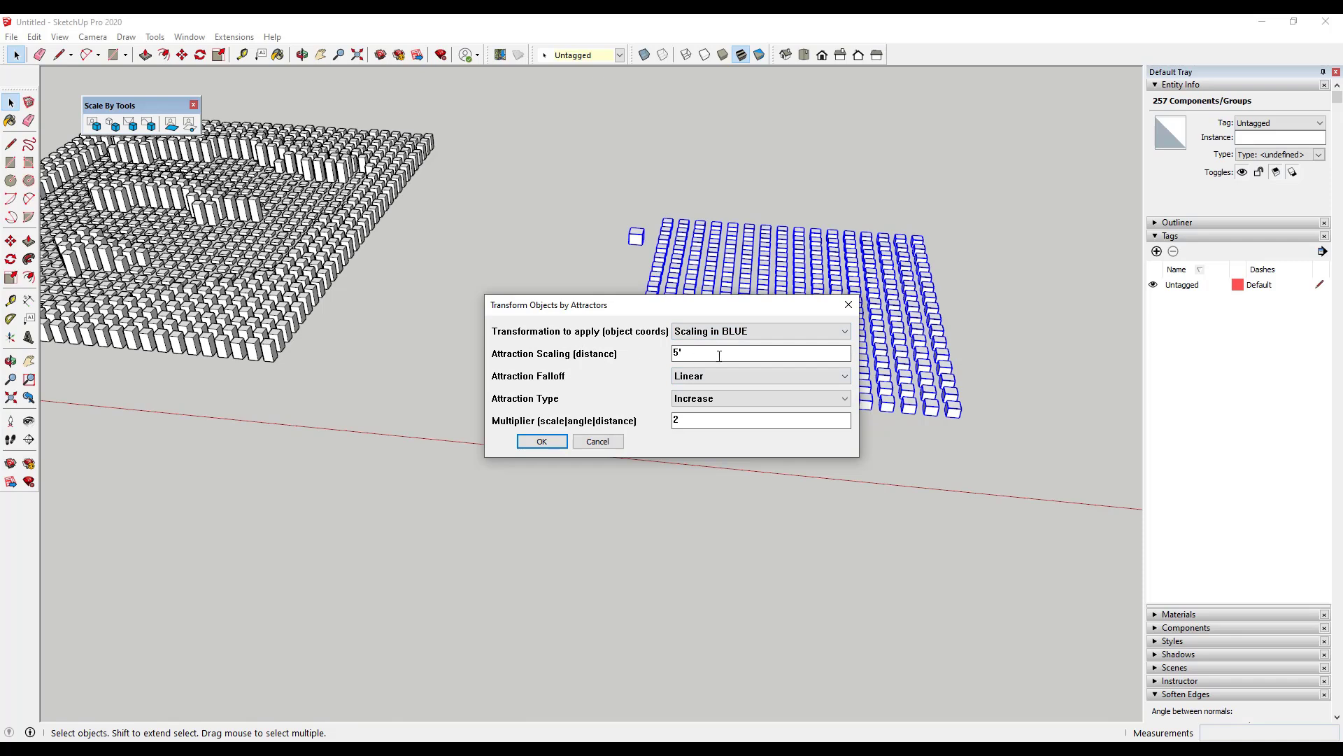
- Apply the transformation with 5' attraction scaling, Linear falloff, Increase type and multiplier 2, and inspect the resulting cube heights
{"action": "left_click", "coordinate": [715, 377]}
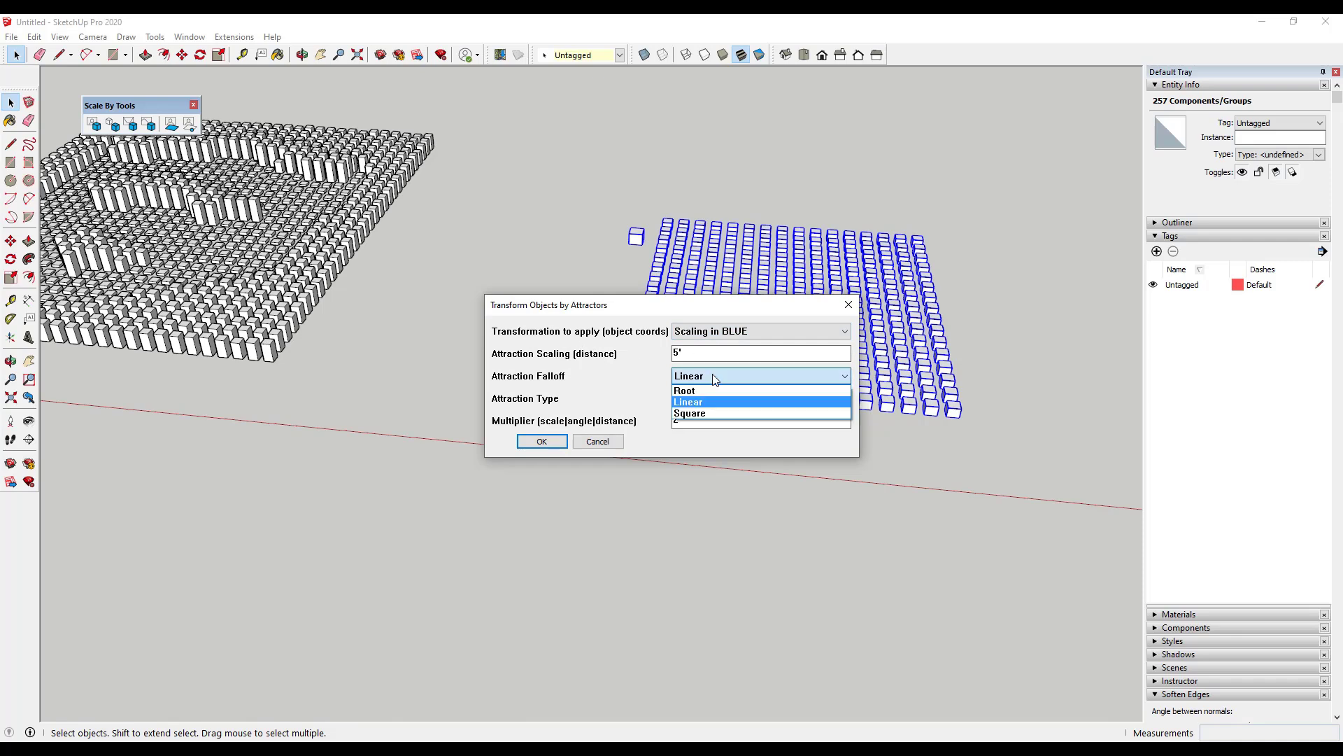
{"action": "left_click", "coordinate": [719, 376]}
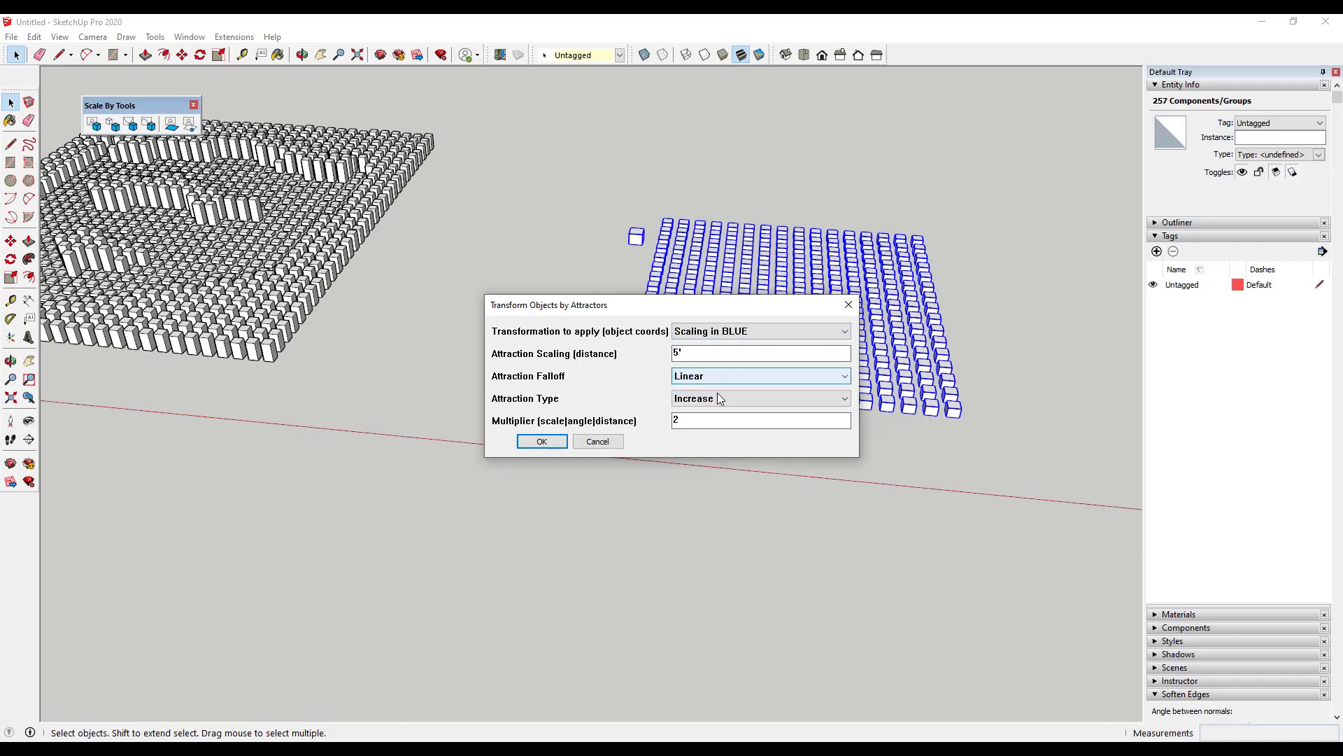
{"action": "left_click", "coordinate": [716, 392]}
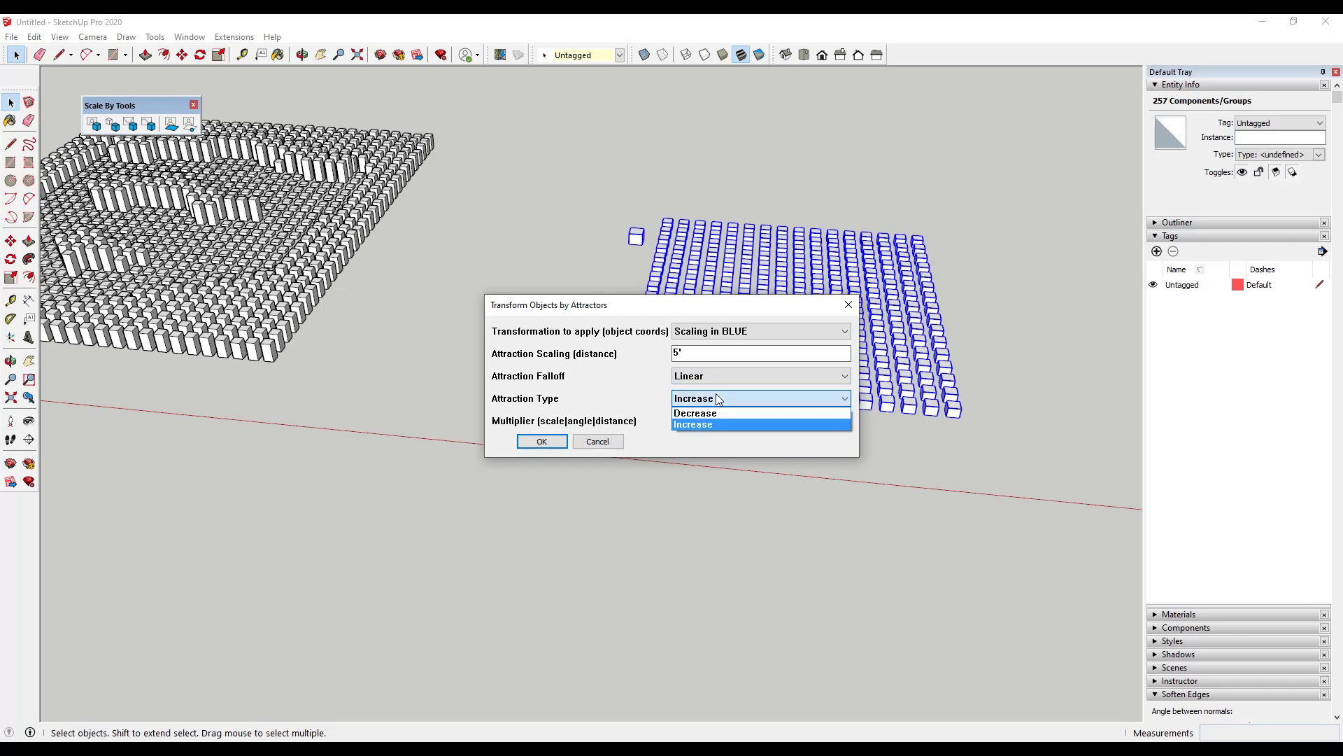
{"action": "left_click", "coordinate": [716, 399]}
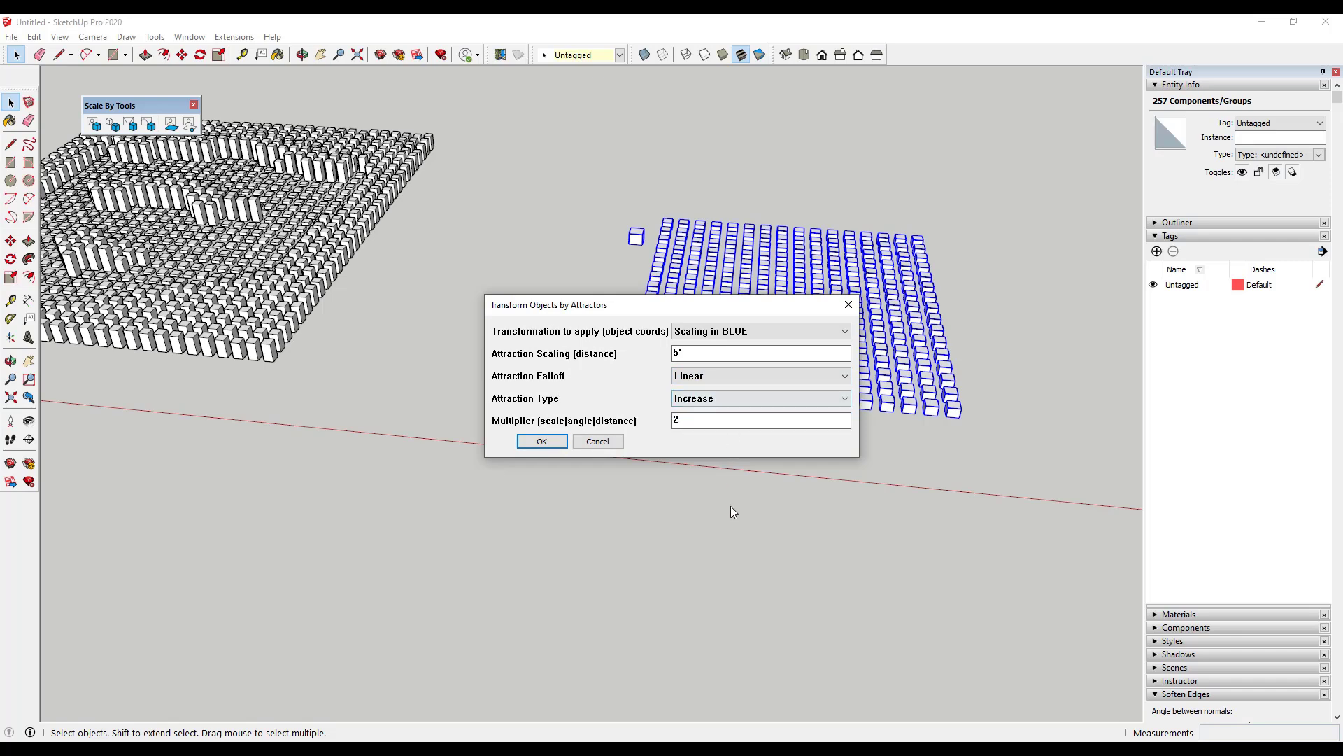
{"action": "left_click", "coordinate": [543, 442]}
{"action": "left_click", "coordinate": [786, 489]}
{"action": "middle_click_drag", "start_coordinate": [786, 489], "coordinate": [706, 268]}
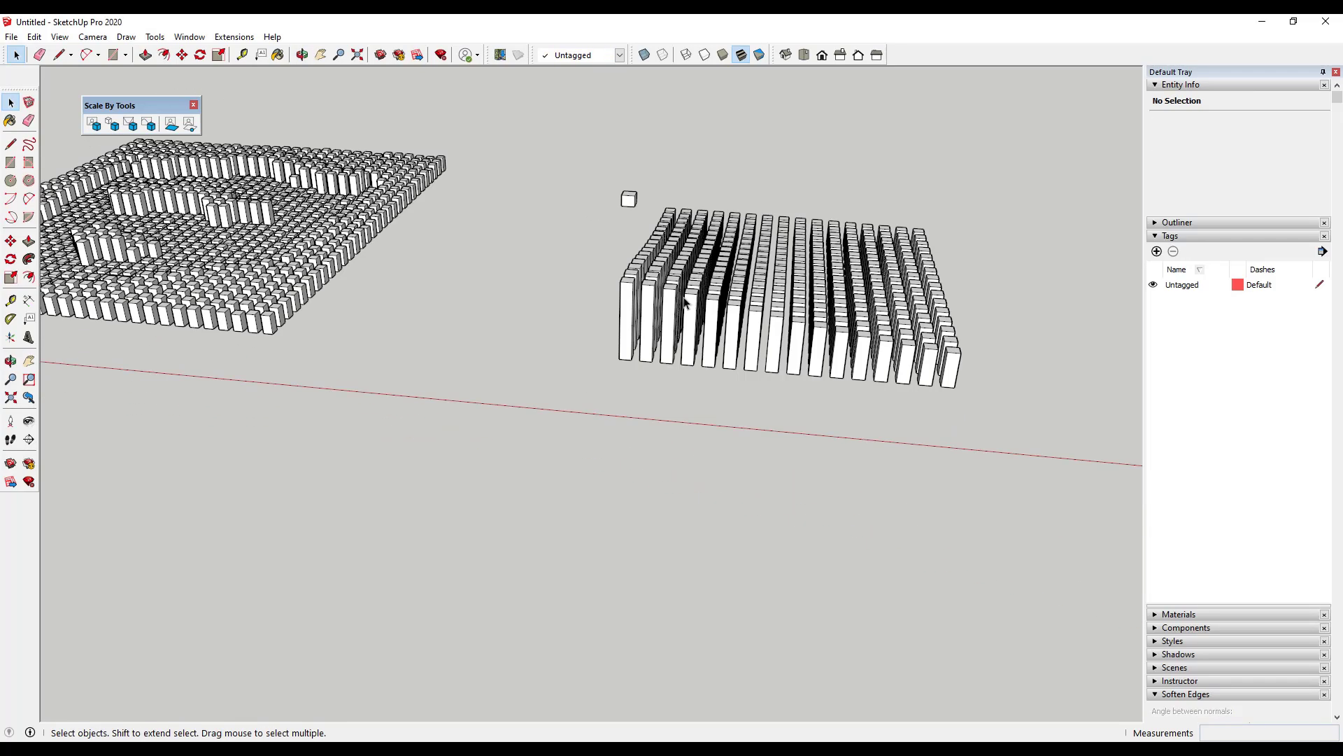
{"action": "middle_click_drag", "start_coordinate": [993, 298], "coordinate": [501, 197]}
{"action": "middle_click_drag", "start_coordinate": [570, 172], "coordinate": [661, 214]}
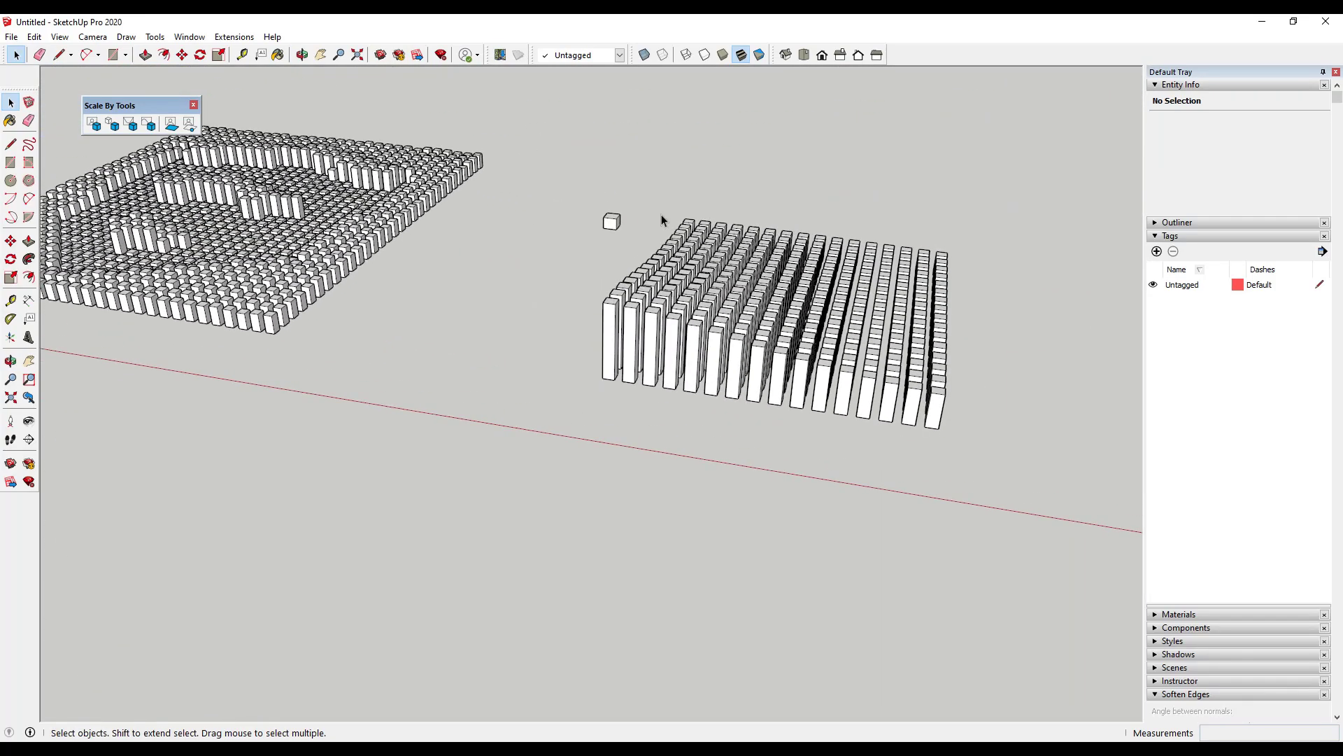
- Undo the attractor scaling and reapply it to the smaller grid and component A with the attraction scaling distance set to 1'
{"action": "middle_click_drag", "start_coordinate": [684, 303], "coordinate": [766, 362]}
{"action": "left_click_drag", "start_coordinate": [764, 361], "coordinate": [1091, 479]}
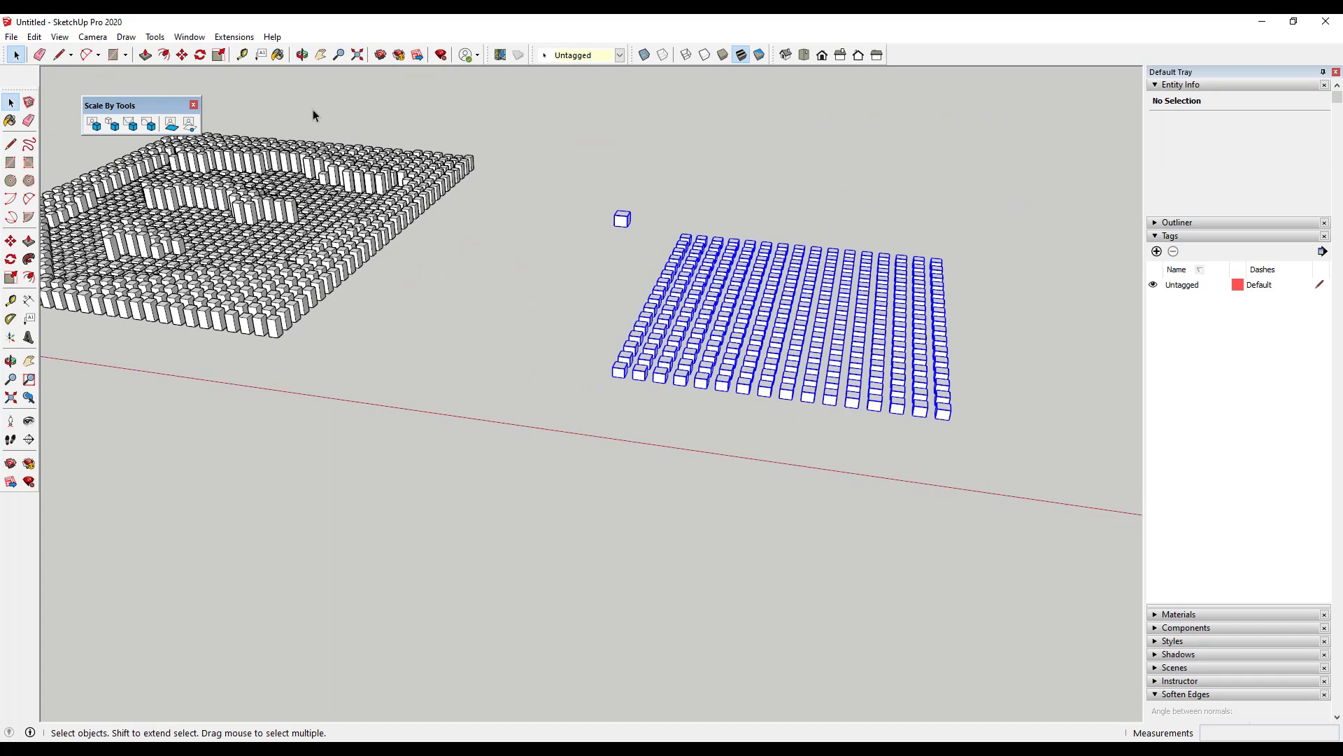
{"action": "left_click", "coordinate": [189, 124]}
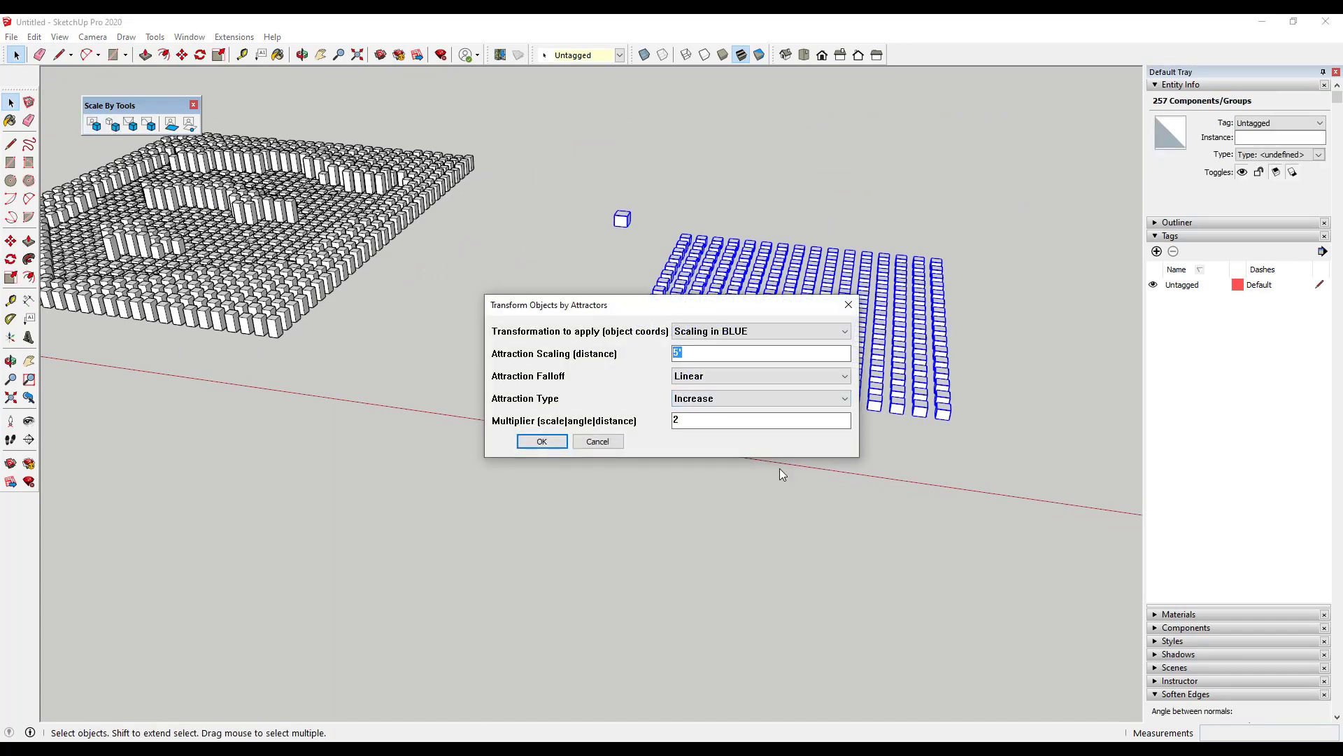
{"action": "type", "text": "1"}
{"action": "left_click", "coordinate": [542, 440]}
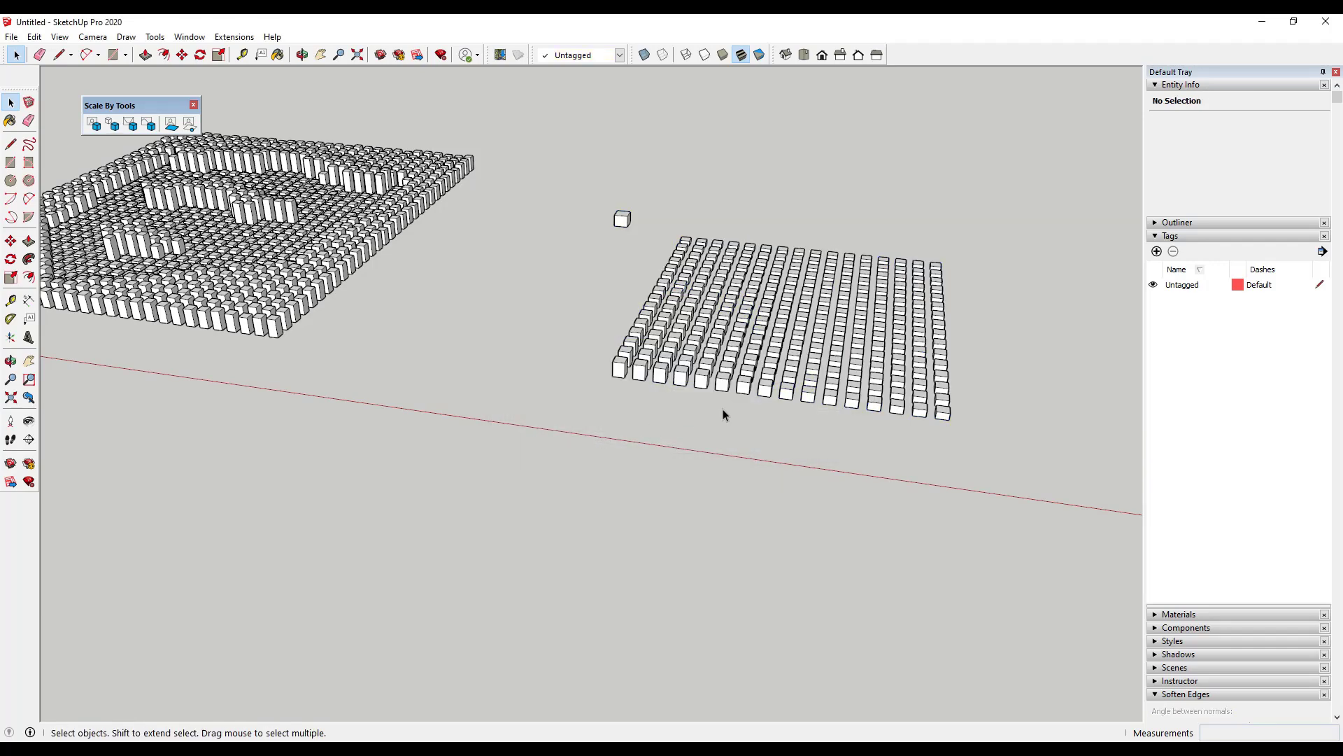
{"action": "middle_click_drag", "start_coordinate": [724, 408], "coordinate": [644, 334]}
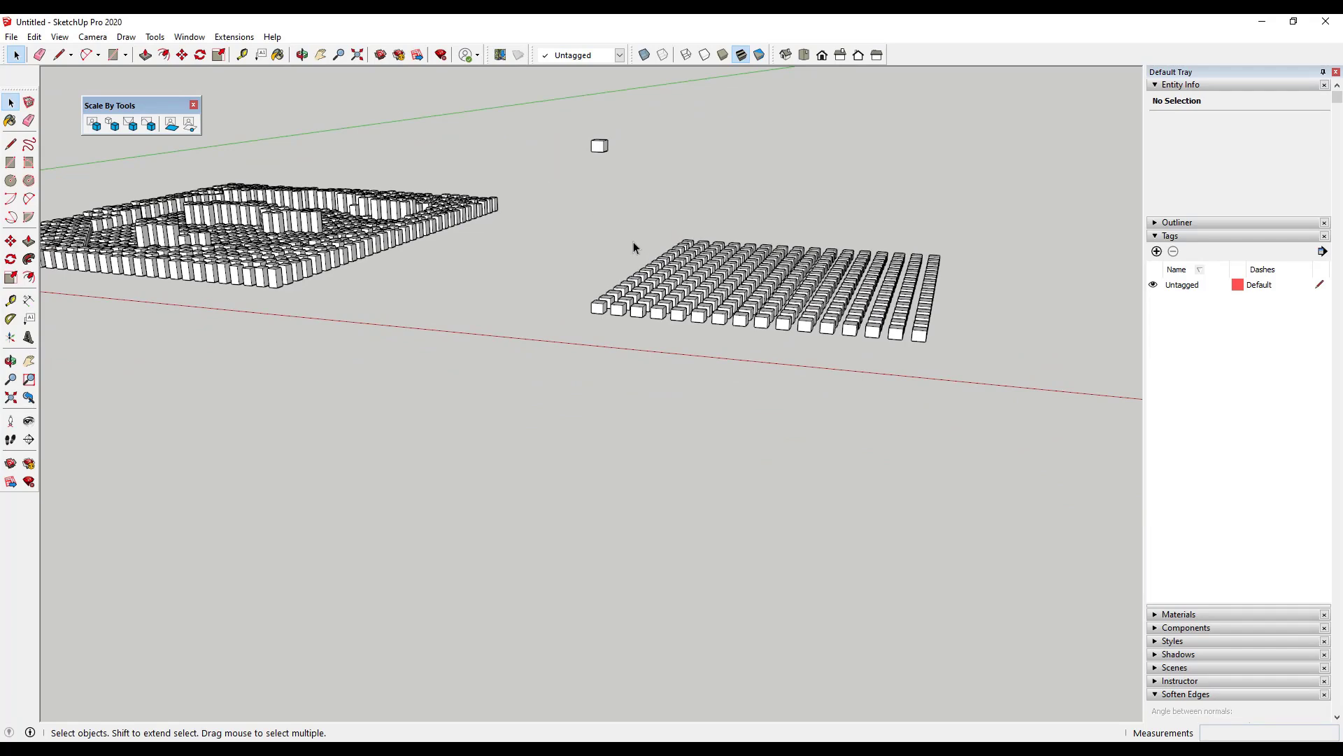
{"action": "mouse_move", "coordinate": [634, 243]}
{"action": "middle_mouse_down"}
{"action": "mouse_move", "coordinate": [615, 254]}
{"action": "mouse_move", "coordinate": [561, 186]}
{"action": "middle_mouse_up"}
{"action": "mouse_move", "coordinate": [550, 122]}
{"action": "left_mouse_down"}
{"action": "mouse_move", "coordinate": [644, 270]}
{"action": "mouse_move", "coordinate": [1059, 473]}
{"action": "left_mouse_up"}
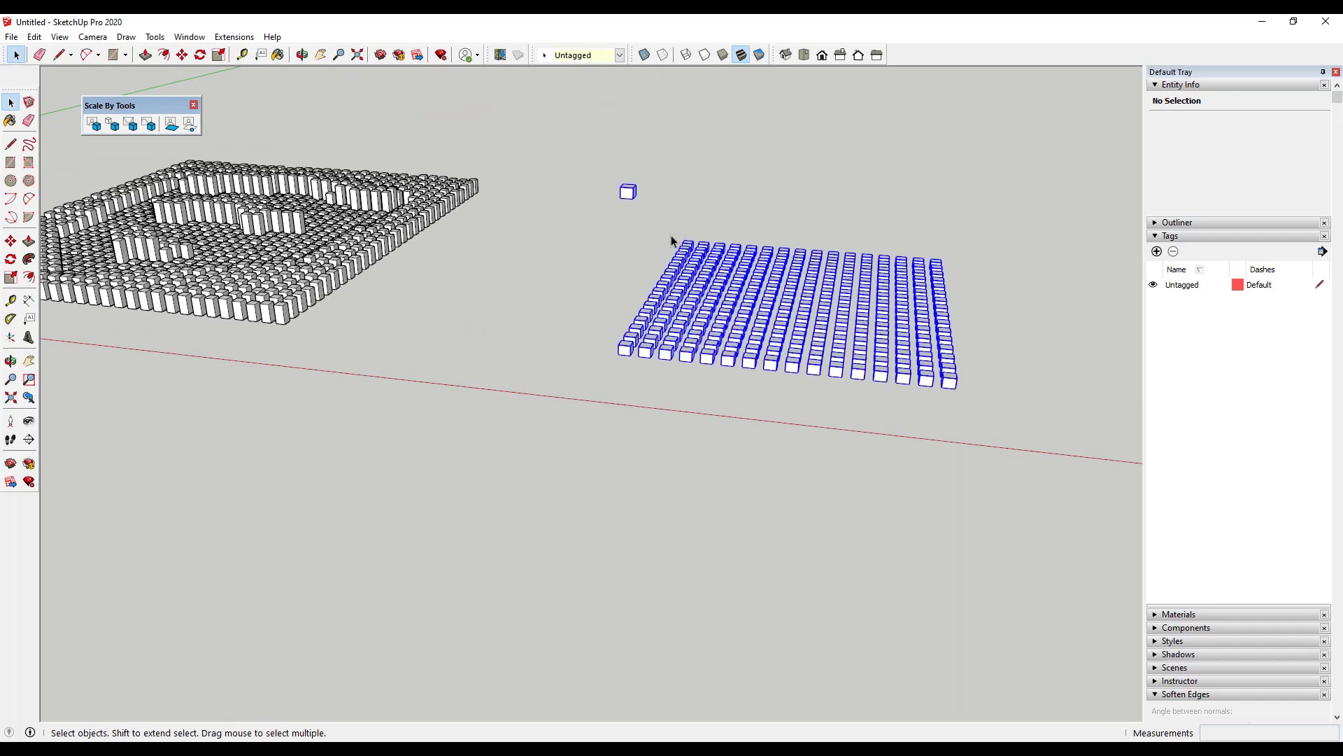
{"action": "left_click", "coordinate": [112, 128]}
{"action": "middle_click_drag", "start_coordinate": [822, 308], "coordinate": [732, 445]}
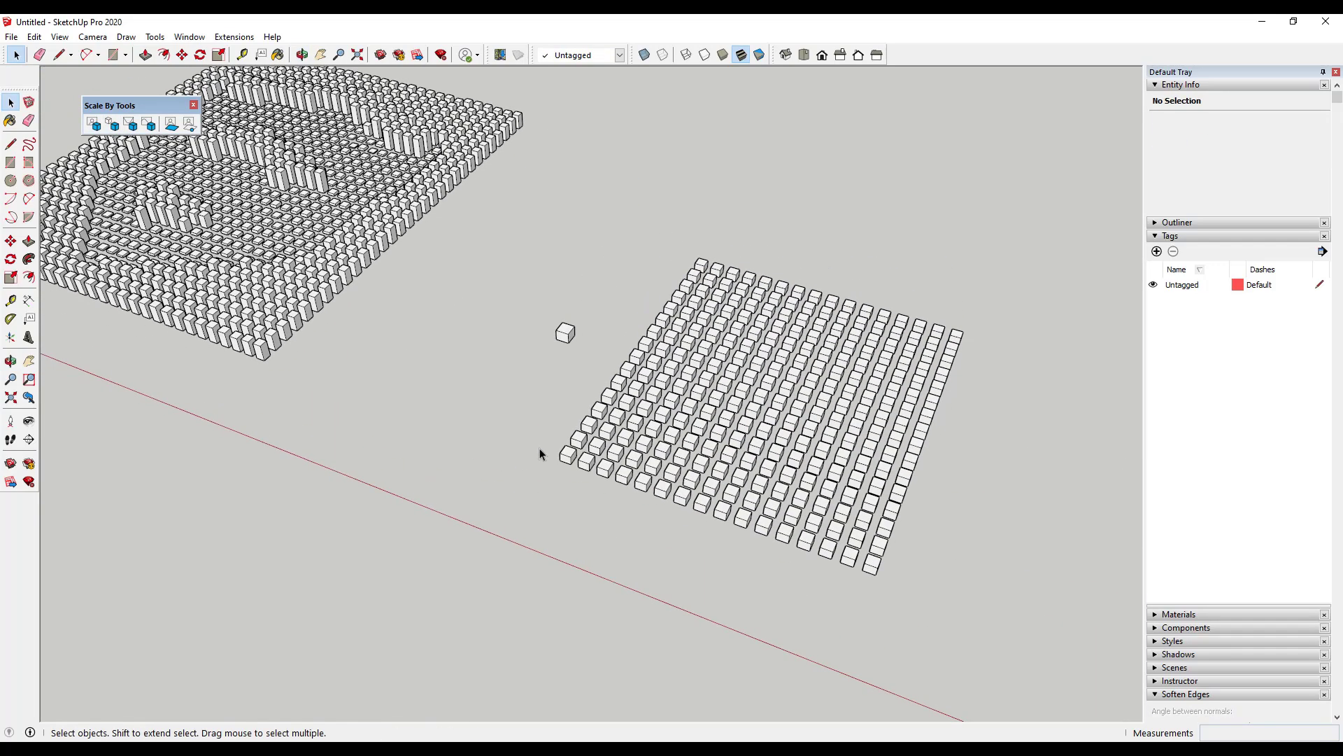
{"action": "key", "text": "m"}
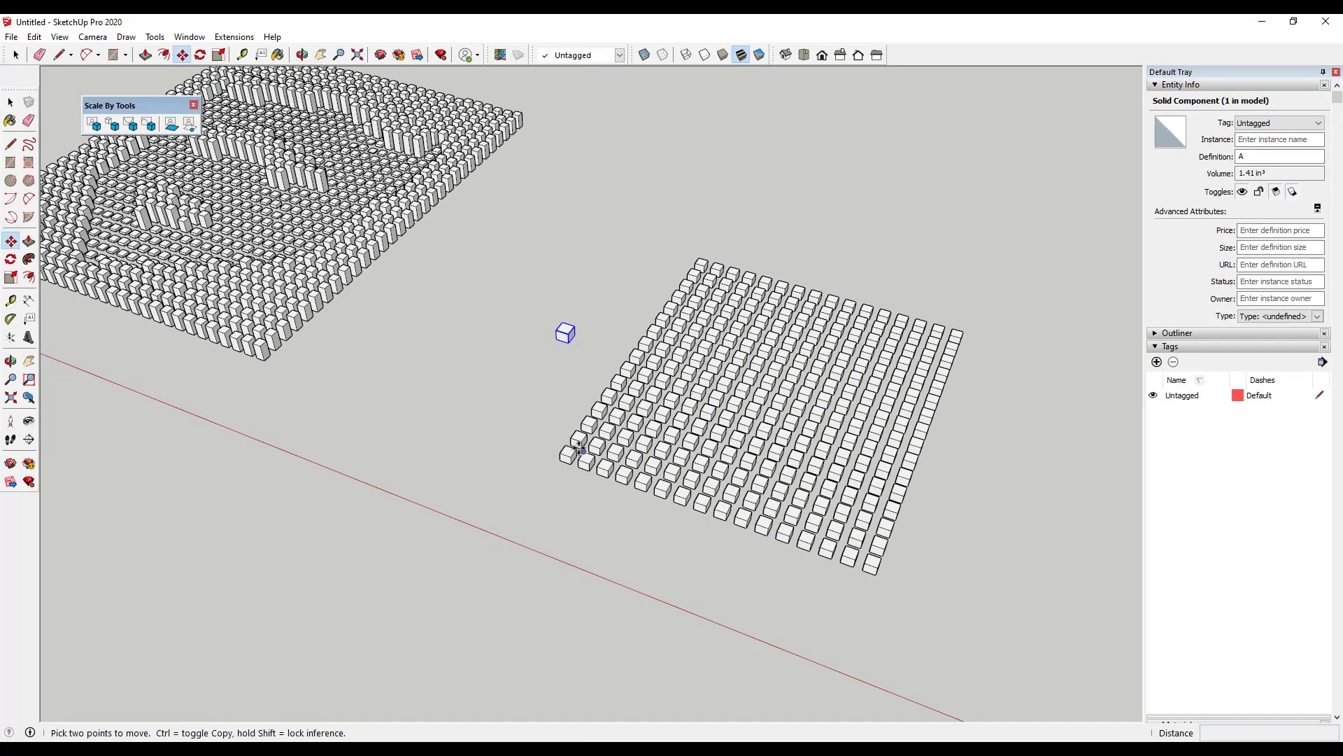
{"action": "left_click", "coordinate": [577, 447]}
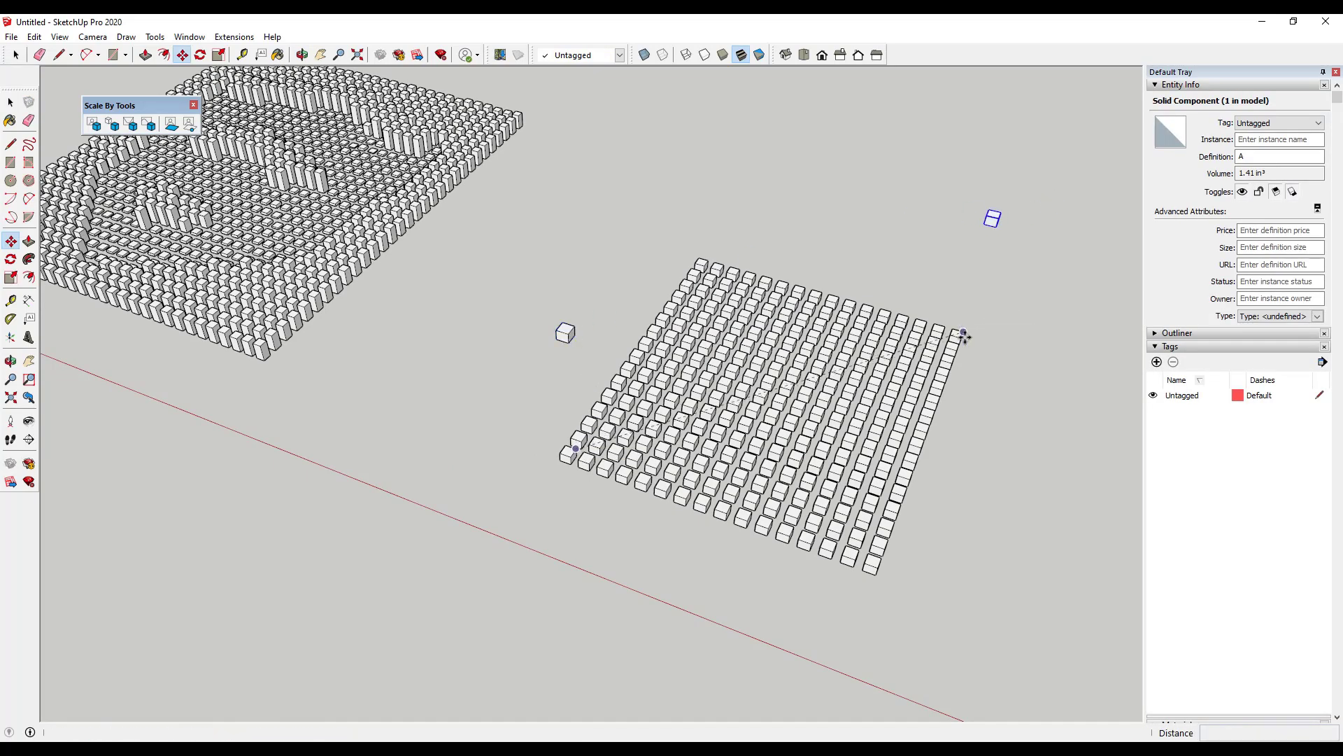
{"action": "key", "text": "Escape"}
{"action": "key", "text": "space"}
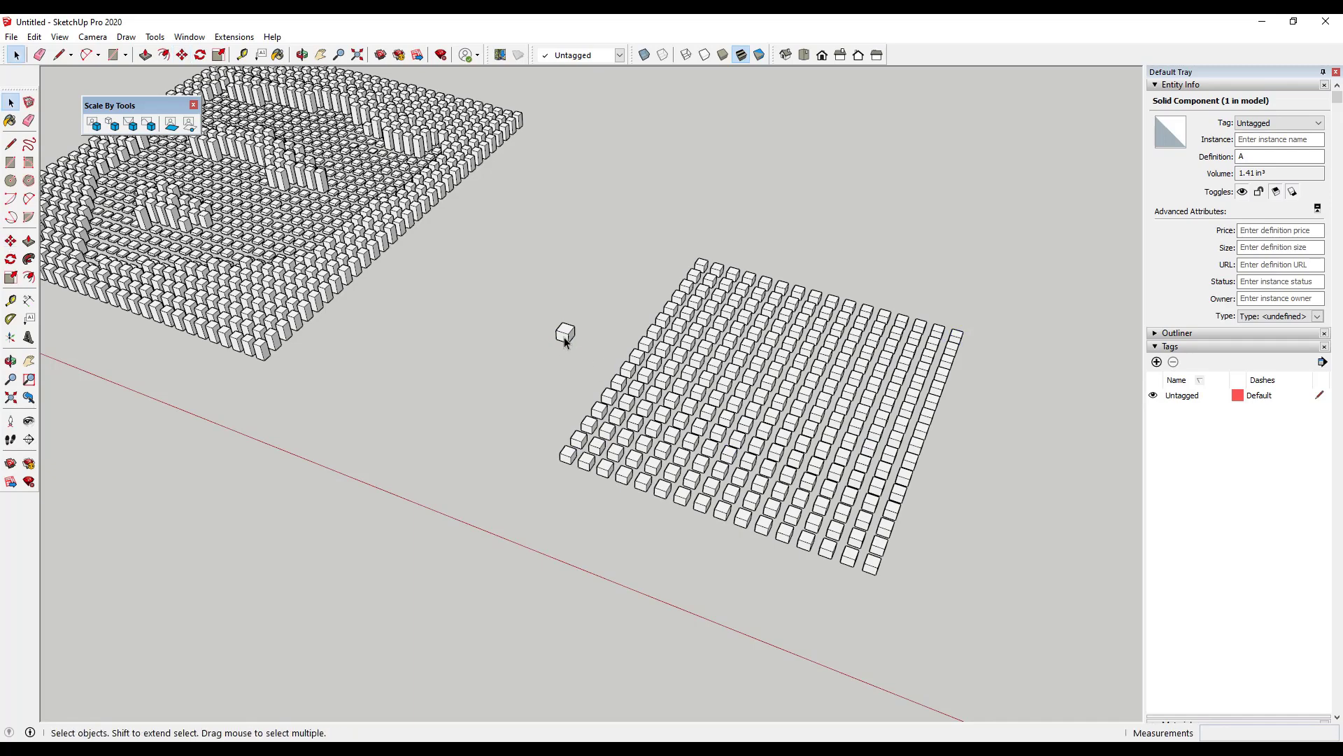
- Copy raised component A diagonally across the smaller grid so the copy sits above the opposite far corner cube
{"action": "left_click", "coordinate": [565, 343]}
{"action": "key", "text": "m"}
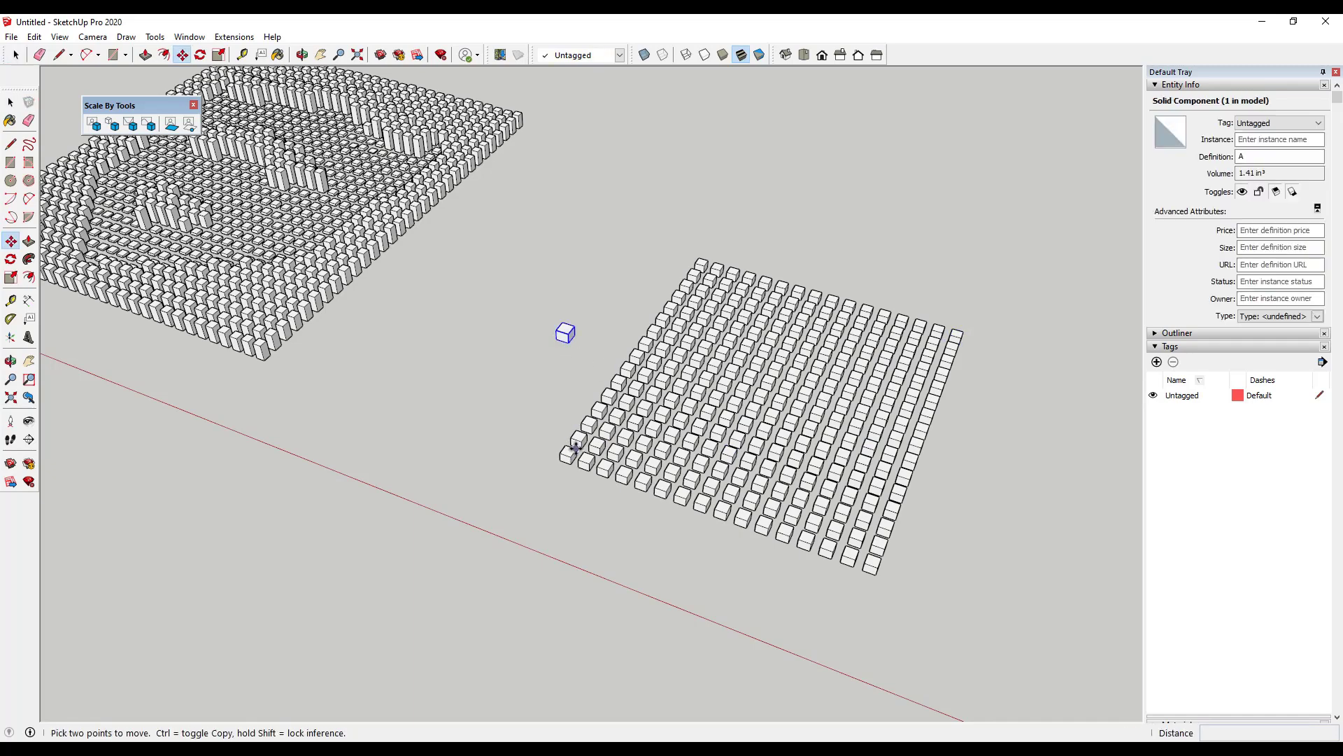
{"action": "left_click", "coordinate": [575, 448]}
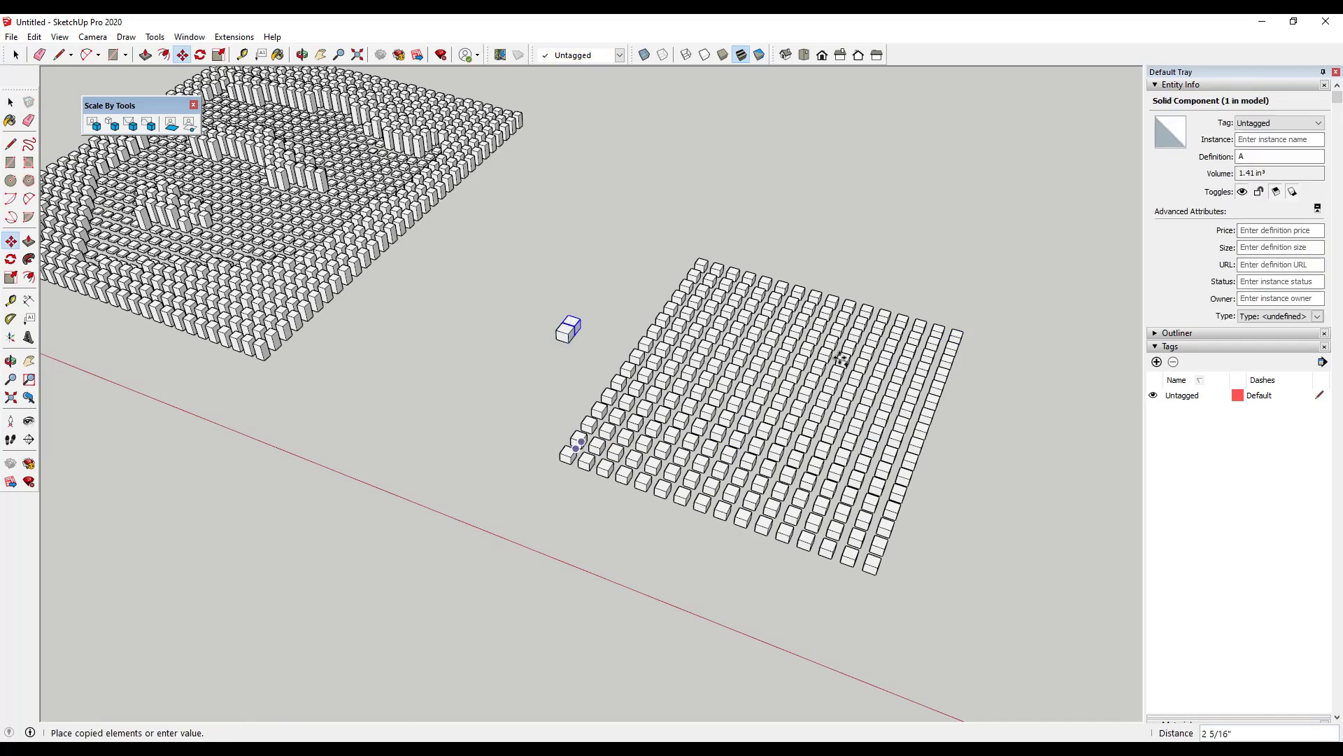
{"action": "left_click", "coordinate": [964, 331]}
- Try transforming the smaller grid by both A attractors with Scaling in BLUE at a 5' attraction distance, and undo it
{"action": "middle_click_drag", "start_coordinate": [964, 330], "coordinate": [564, 126]}
{"action": "key", "text": "space"}
{"action": "left_click_drag", "start_coordinate": [591, 97], "coordinate": [1019, 433]}
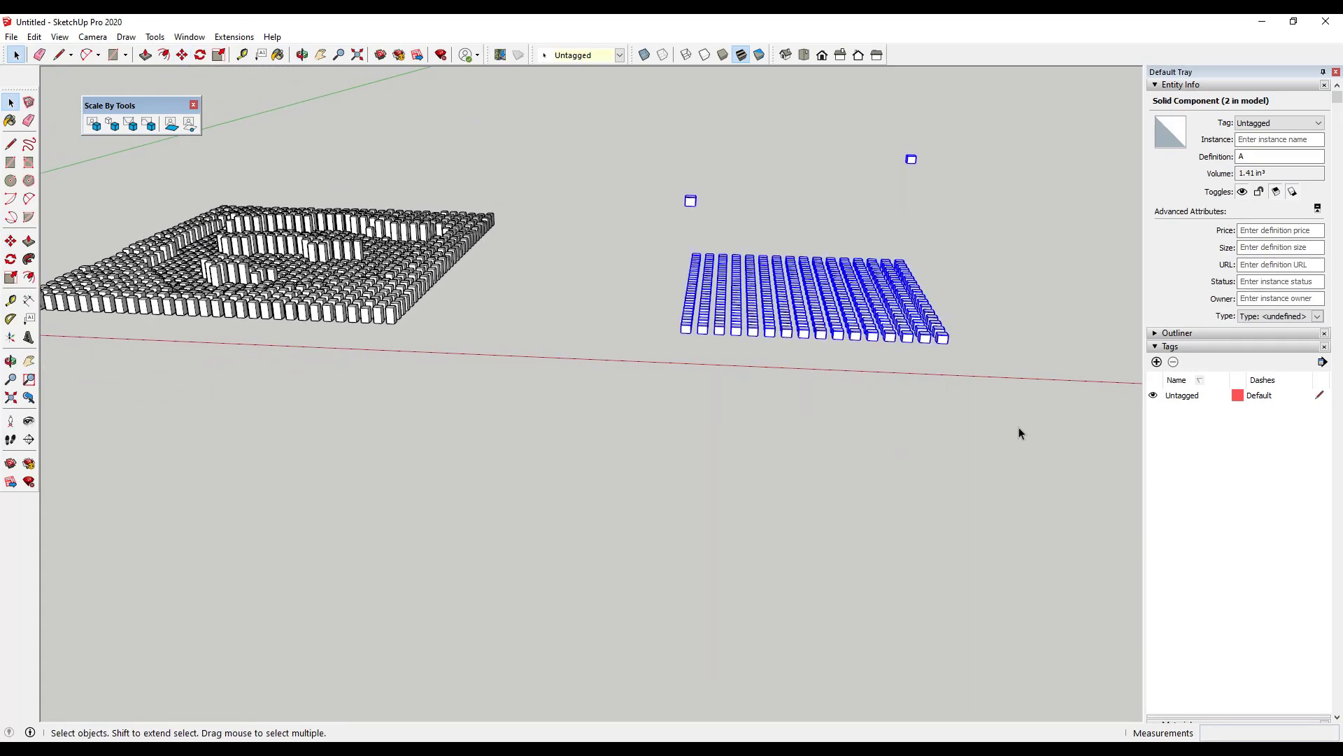
{"action": "left_click", "coordinate": [113, 126]}
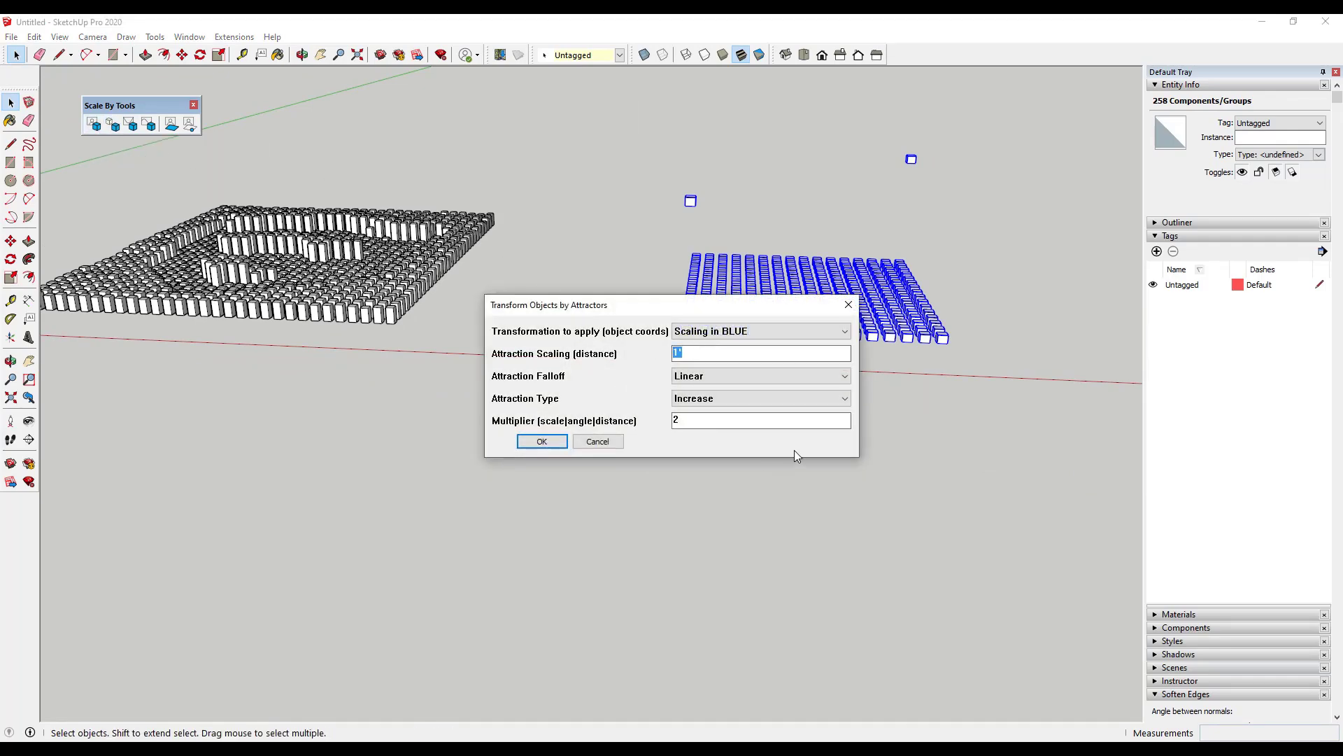
{"action": "left_click", "coordinate": [541, 442]}
{"action": "middle_click_drag", "start_coordinate": [905, 396], "coordinate": [683, 347]}
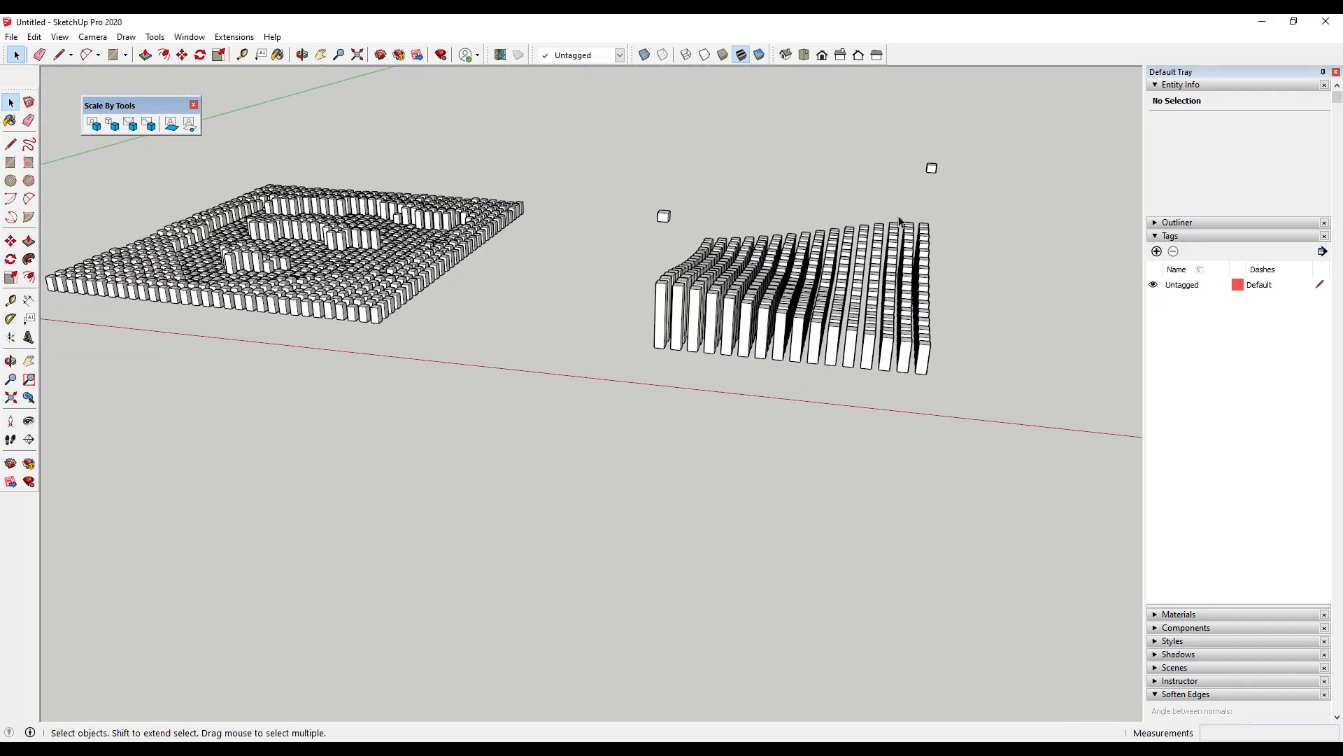
{"action": "mouse_move", "coordinate": [635, 277]}
{"action": "middle_mouse_down"}
{"action": "mouse_move", "coordinate": [630, 308]}
{"action": "mouse_move", "coordinate": [627, 280]}
{"action": "middle_mouse_up"}
{"action": "key", "text": "ctrl+z"}
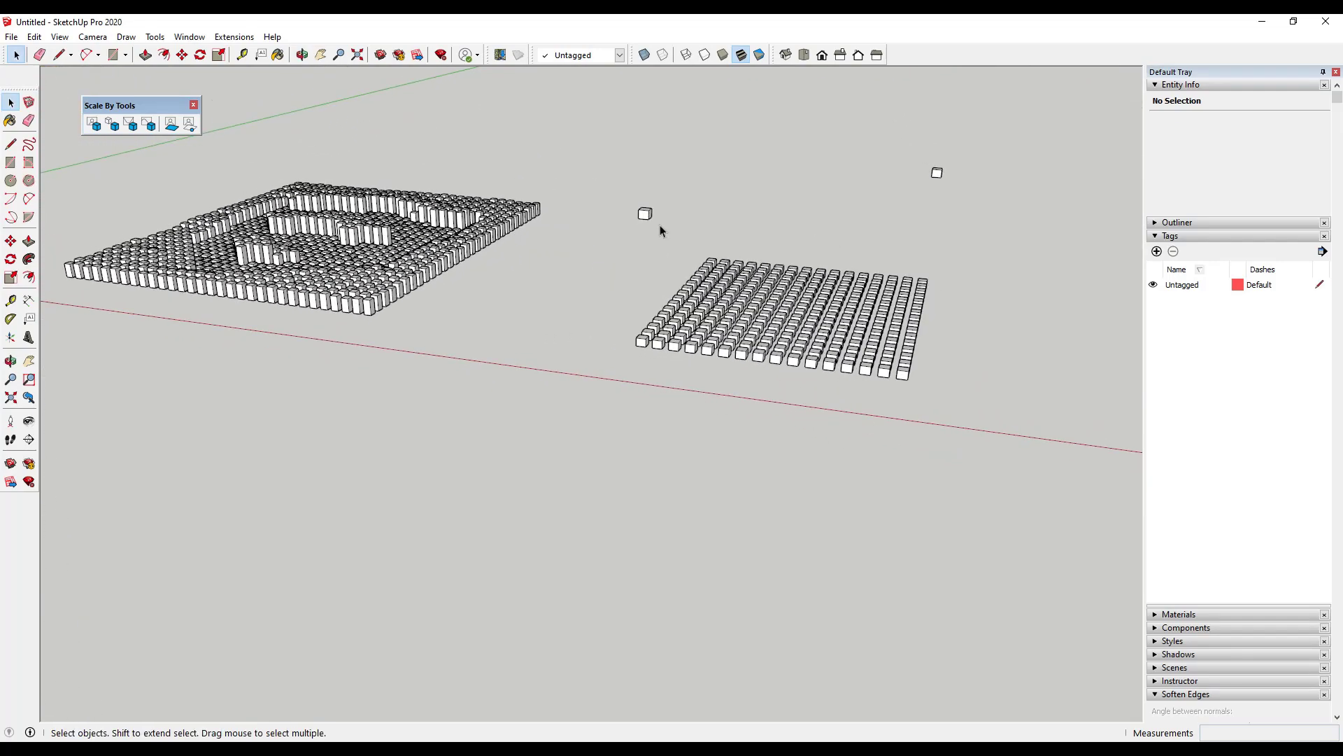
- Rotate copies of both A attractors about 90° around the smaller grid's centre, placing an attractor above every corner
{"action": "left_click", "coordinate": [643, 216]}
{"action": "left_click", "coordinate": [936, 172], "text": "shift"}
{"action": "middle_click_drag", "start_coordinate": [854, 231], "coordinate": [839, 371]}
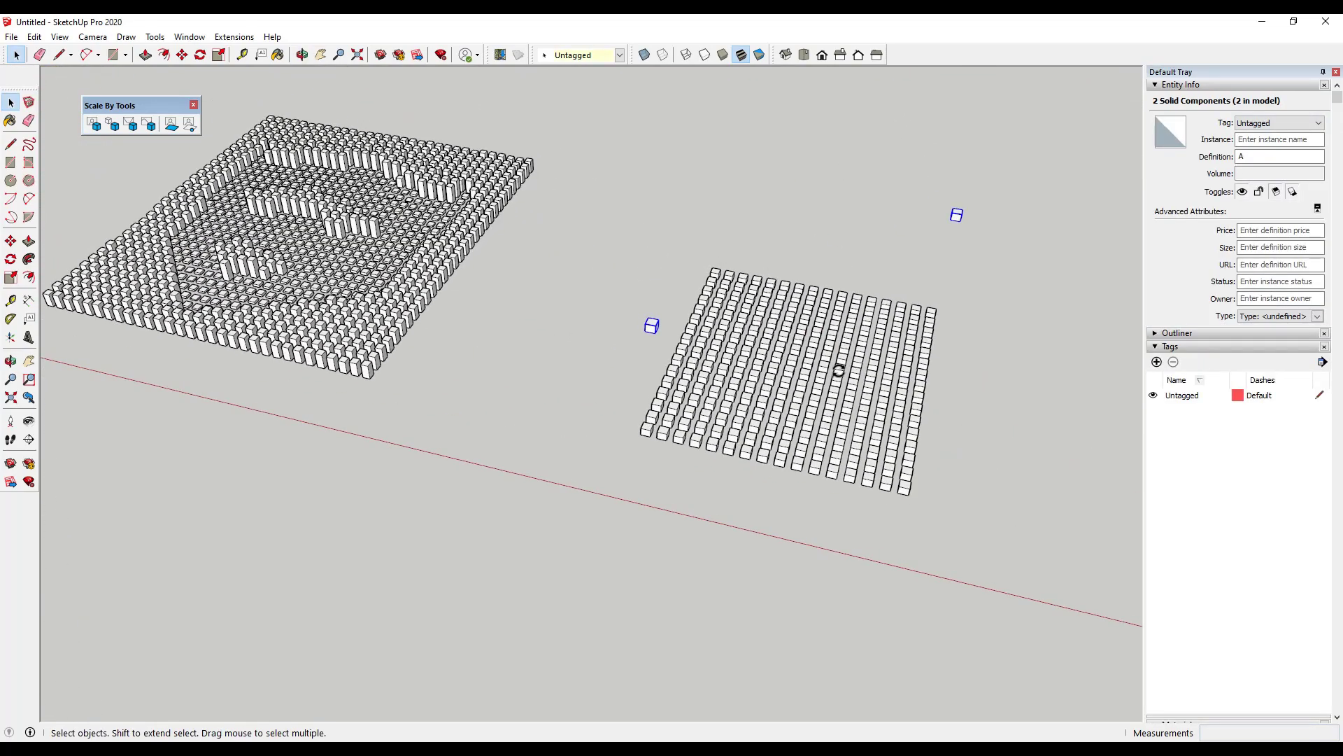
{"action": "key", "text": "q"}
{"action": "left_click", "coordinate": [799, 378]}
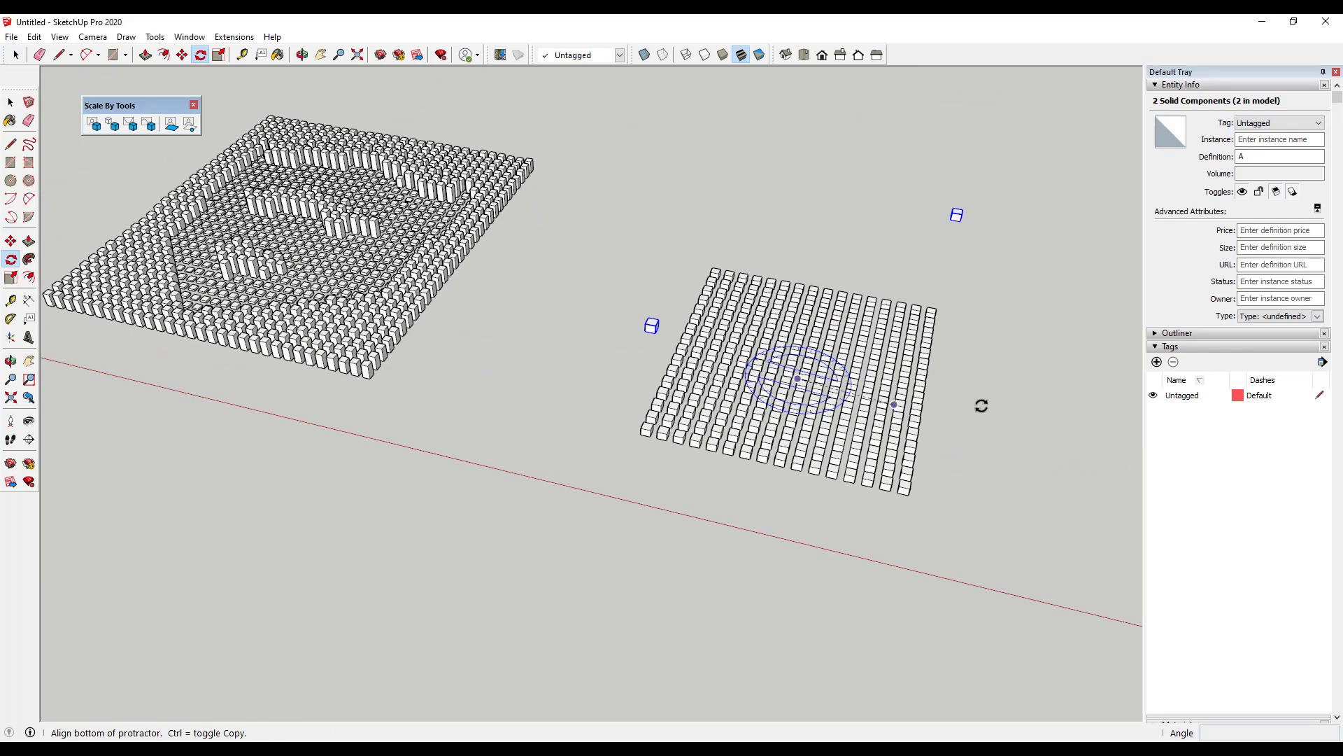
{"action": "left_click", "coordinate": [1025, 423]}
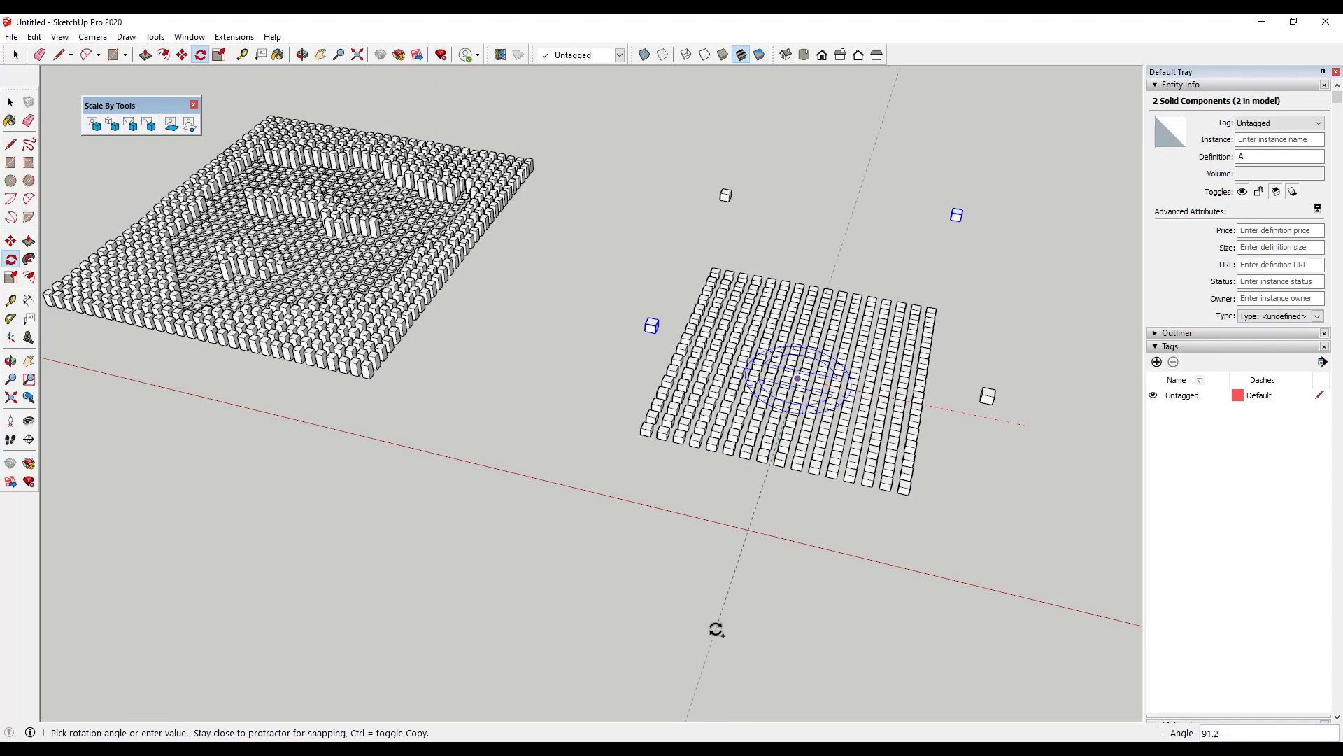
- Try transforming the grid by all four attractors with Scaling in BLUE, 5', Linear, Increase and multiplier 2, and undo it
{"action": "left_click_drag", "start_coordinate": [629, 156], "coordinate": [998, 417]}
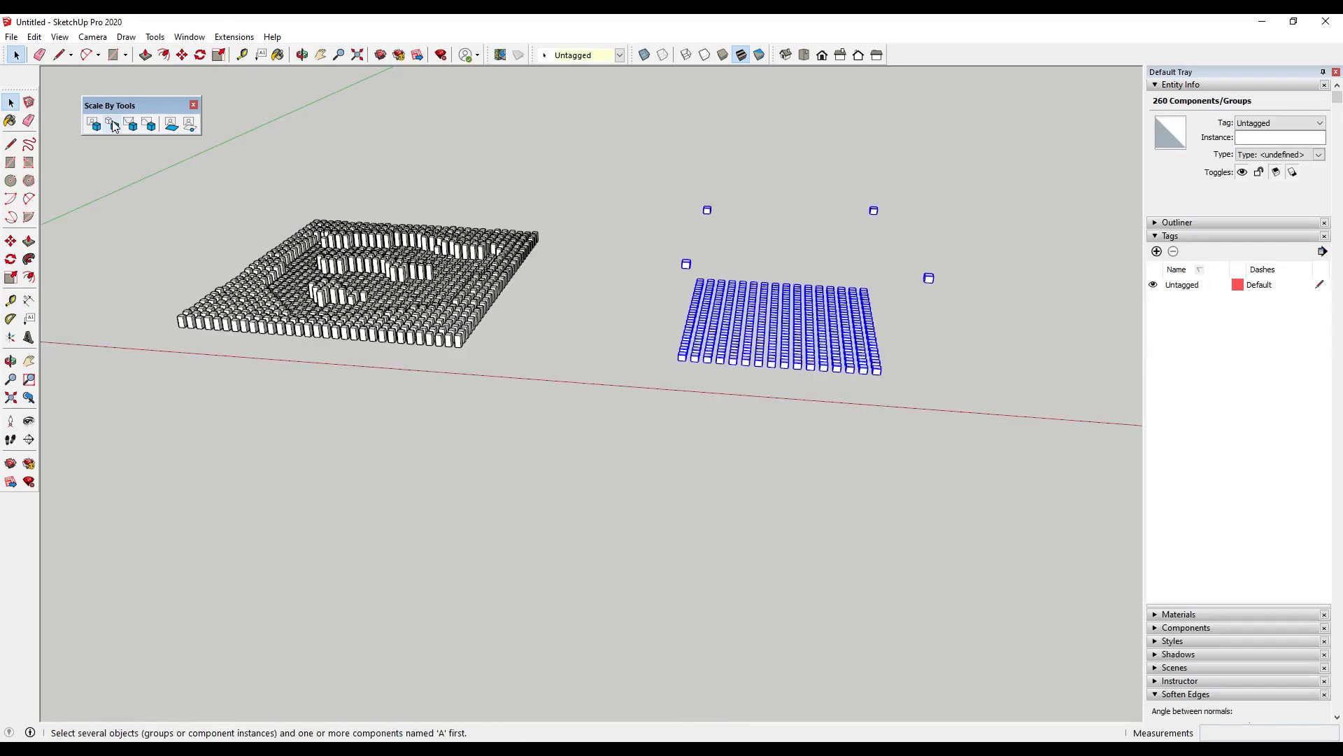
{"action": "left_click", "coordinate": [112, 124]}
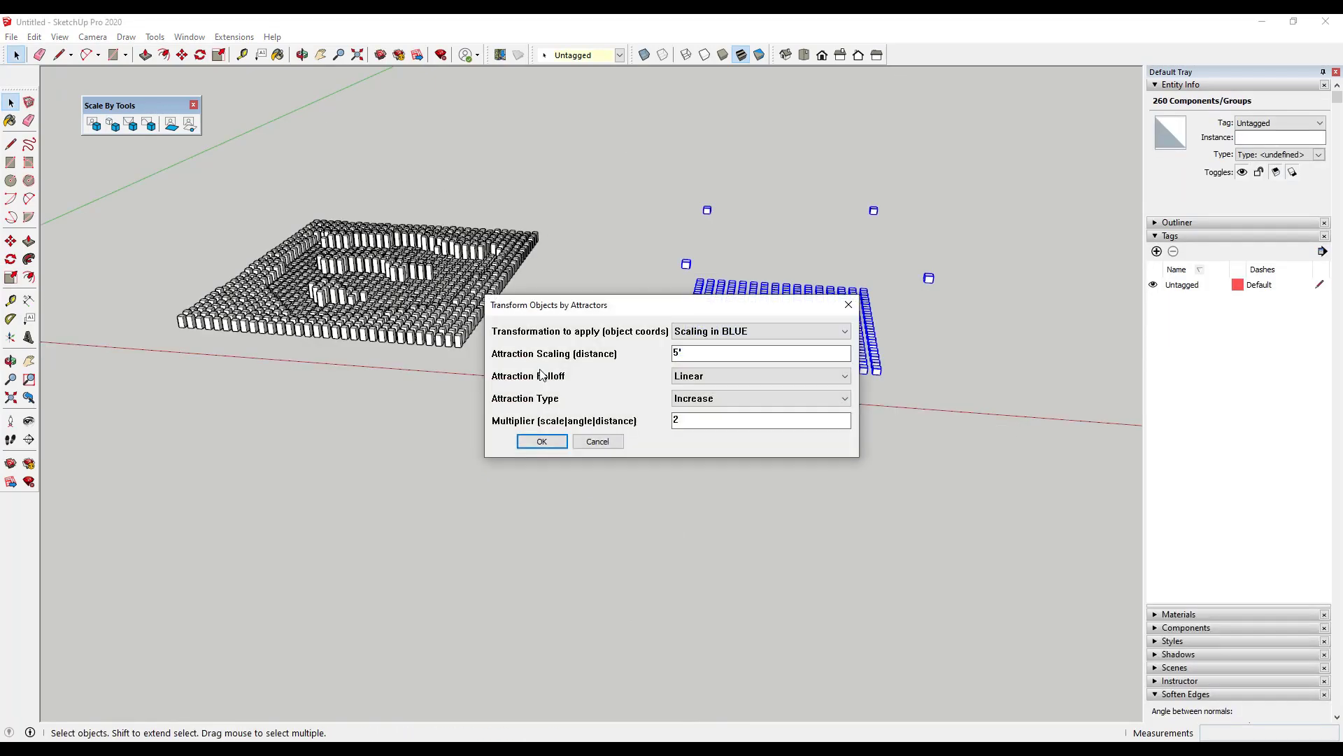
{"action": "left_click", "coordinate": [541, 441]}
{"action": "middle_click_drag", "start_coordinate": [809, 474], "coordinate": [766, 325]}
{"action": "key", "text": "ctrl+z"}
- Delete three of the four A attractors, keeping only the one above the smaller grid's back right corner
{"action": "left_click", "coordinate": [866, 336], "text": "shift"}
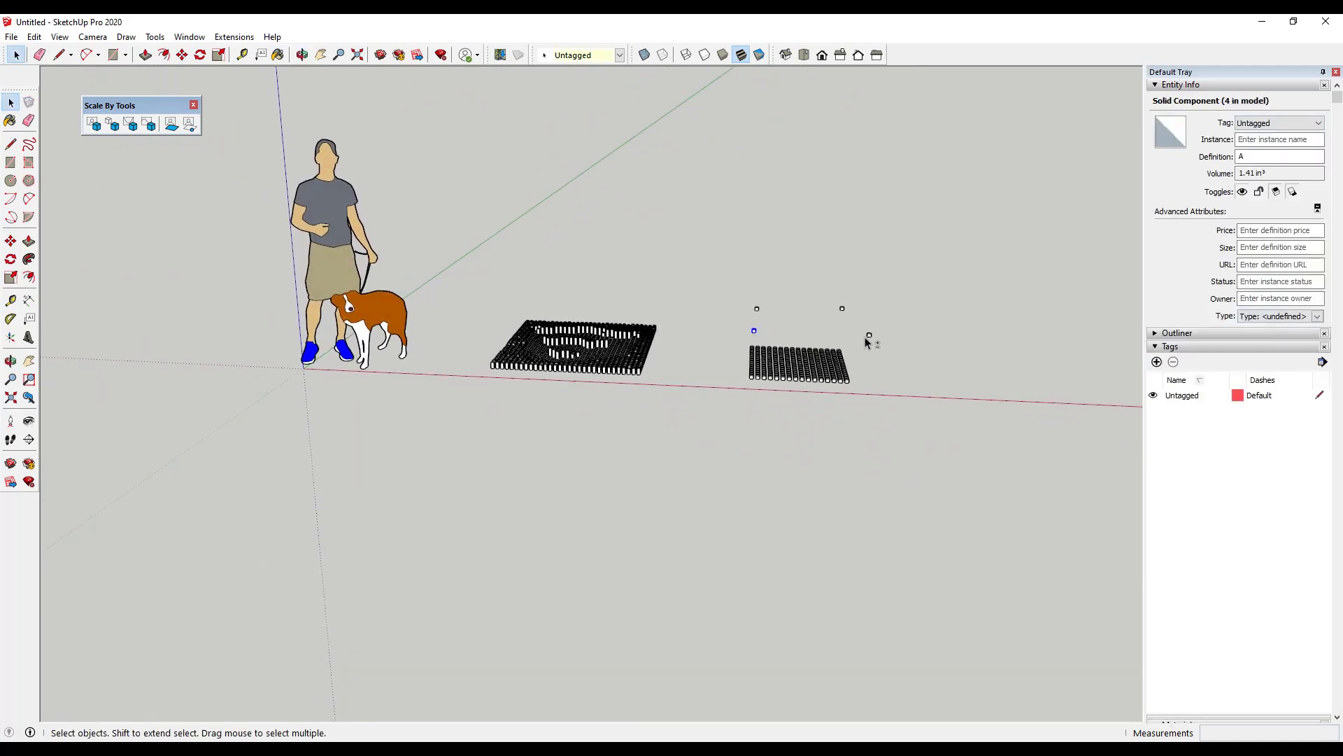
{"action": "left_click", "coordinate": [756, 312], "text": "shift"}
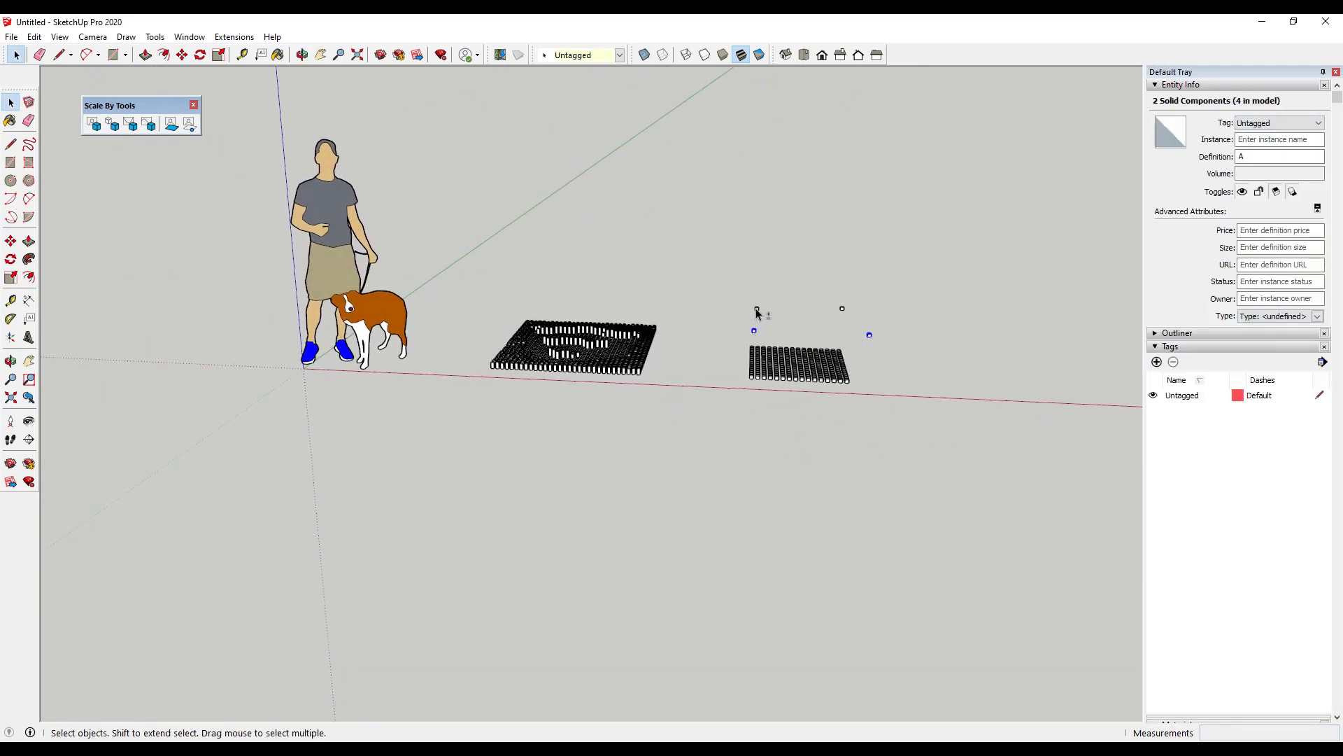
{"action": "middle_click_drag", "start_coordinate": [842, 326], "coordinate": [820, 354]}
{"action": "left_click", "coordinate": [820, 354]}
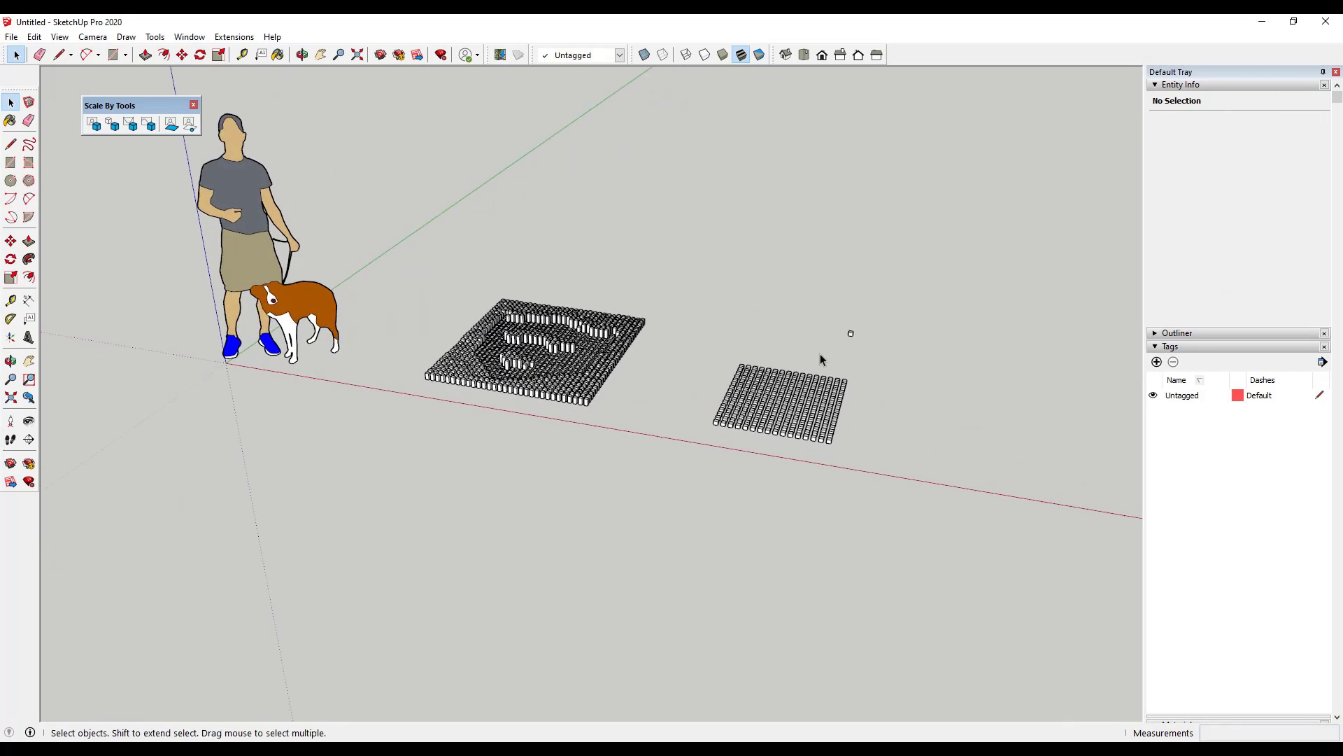
- Move the remaining A attractor from the smaller grid's corner to a position above the grid's centre
{"action": "scroll", "coordinate": [852, 339], "scroll_direction": "up", "scroll_amount": 2}
{"action": "left_click", "coordinate": [853, 334]}
{"action": "key", "text": "m"}
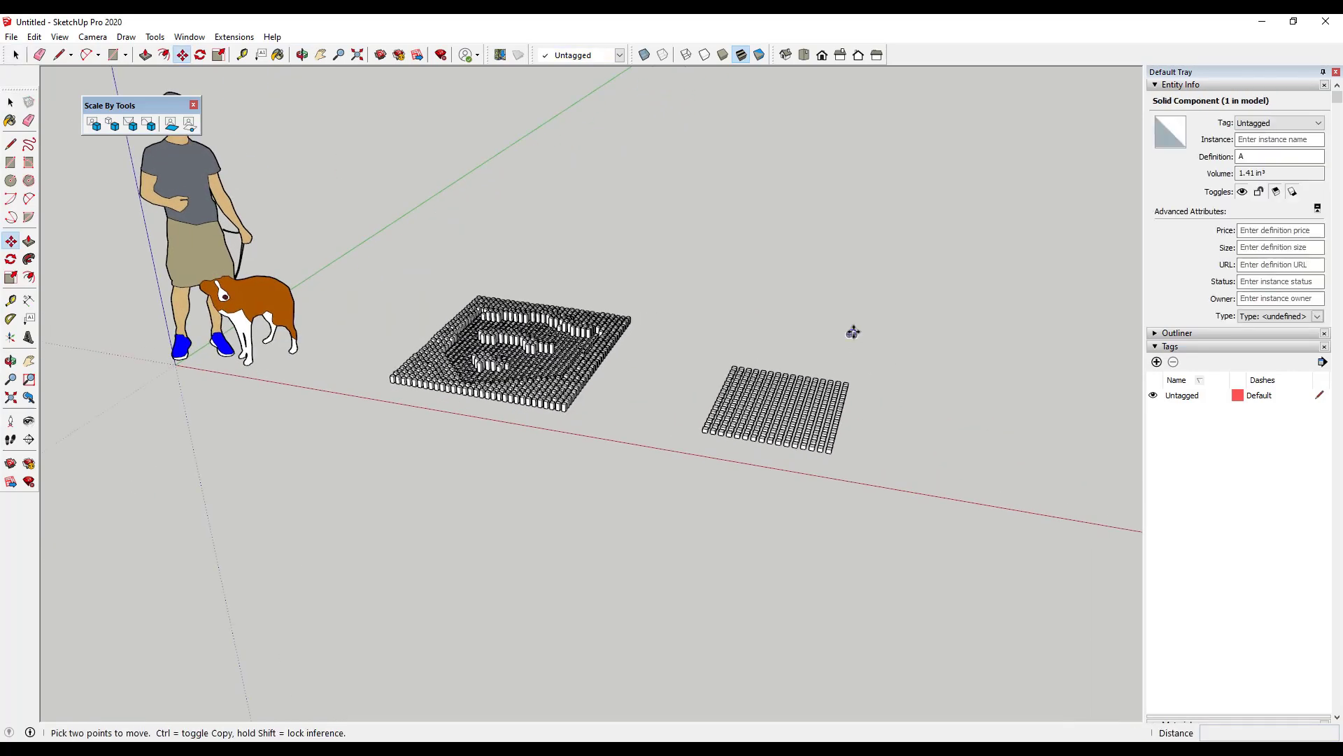
{"action": "left_click", "coordinate": [852, 333]}
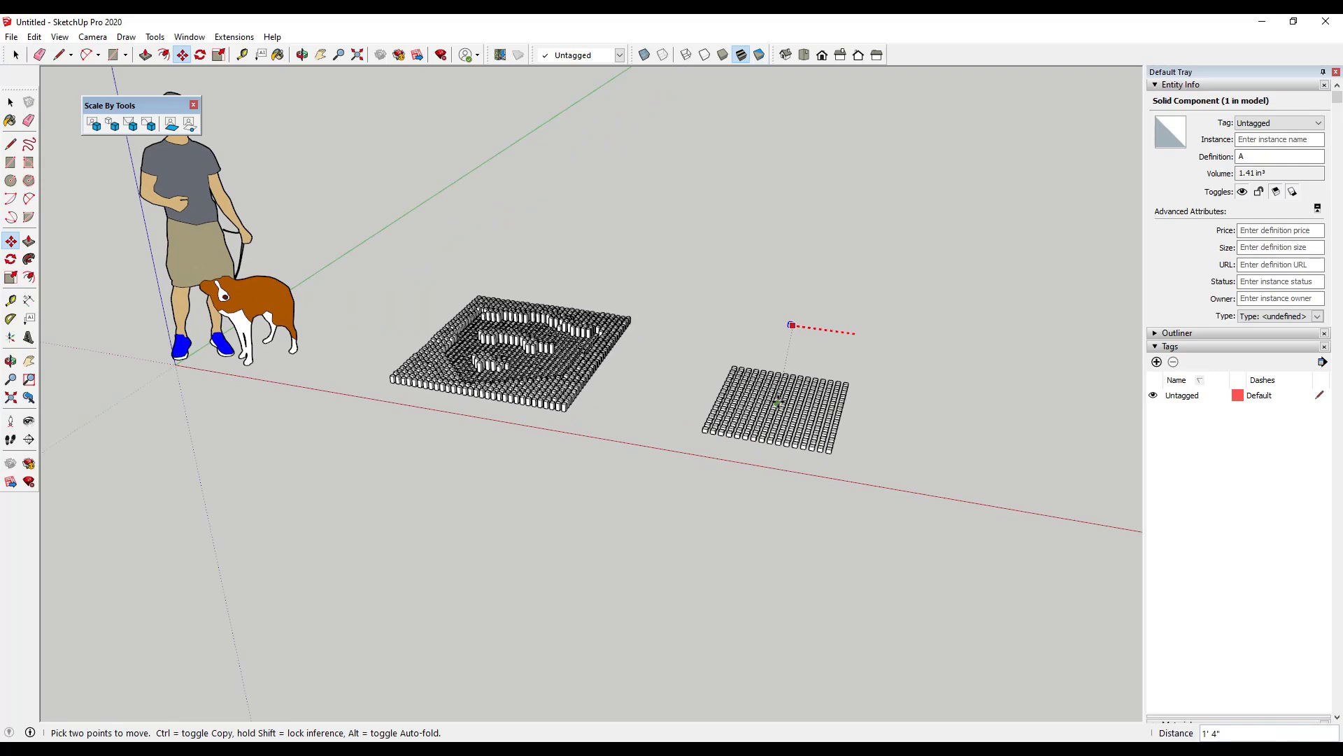
{"action": "left_click", "coordinate": [792, 325]}
{"action": "left_click", "coordinate": [791, 326]}
- Copy the smaller grid together with its A attractor about 3' 2 1/2" back along the green axis, leaving a narrow gap
{"action": "key", "text": "space"}
{"action": "left_click_drag", "start_coordinate": [690, 285], "coordinate": [906, 476]}
{"action": "key", "text": "m"}
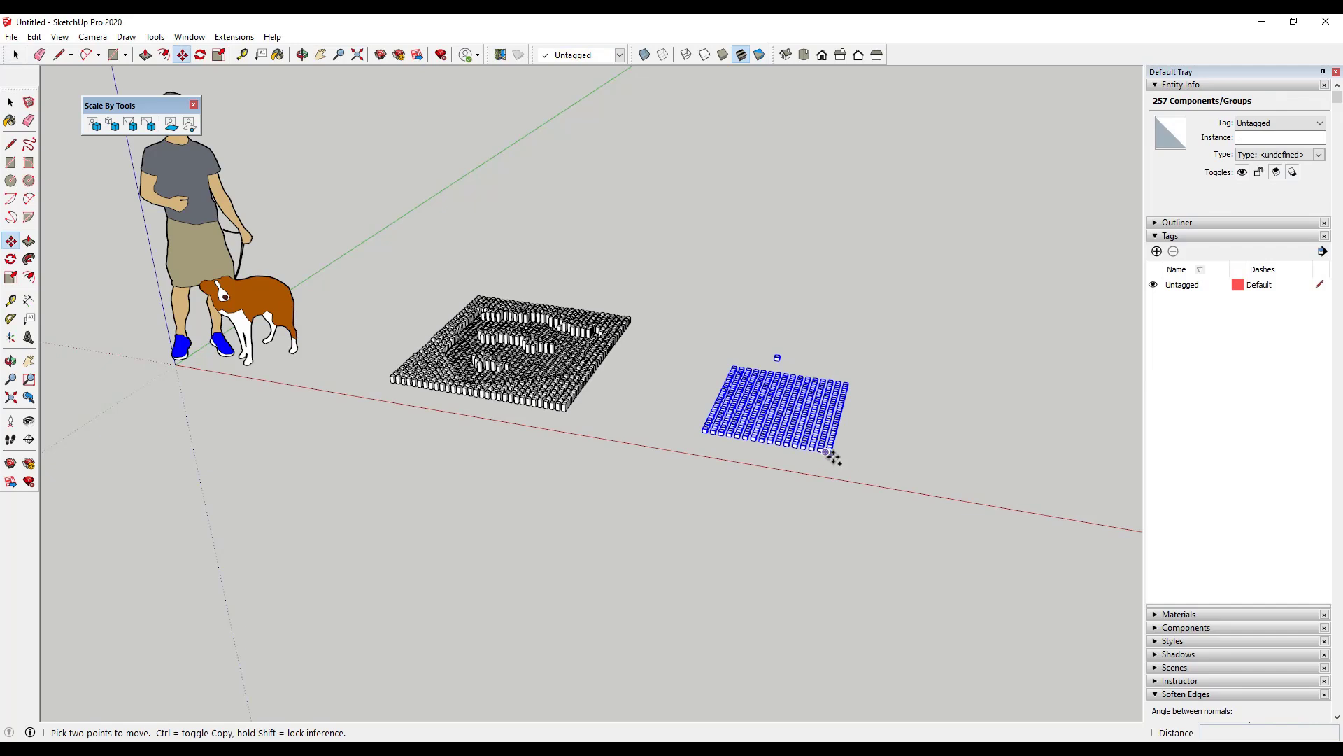
{"action": "left_click", "coordinate": [827, 453]}
{"action": "key", "text": "ctrl"}
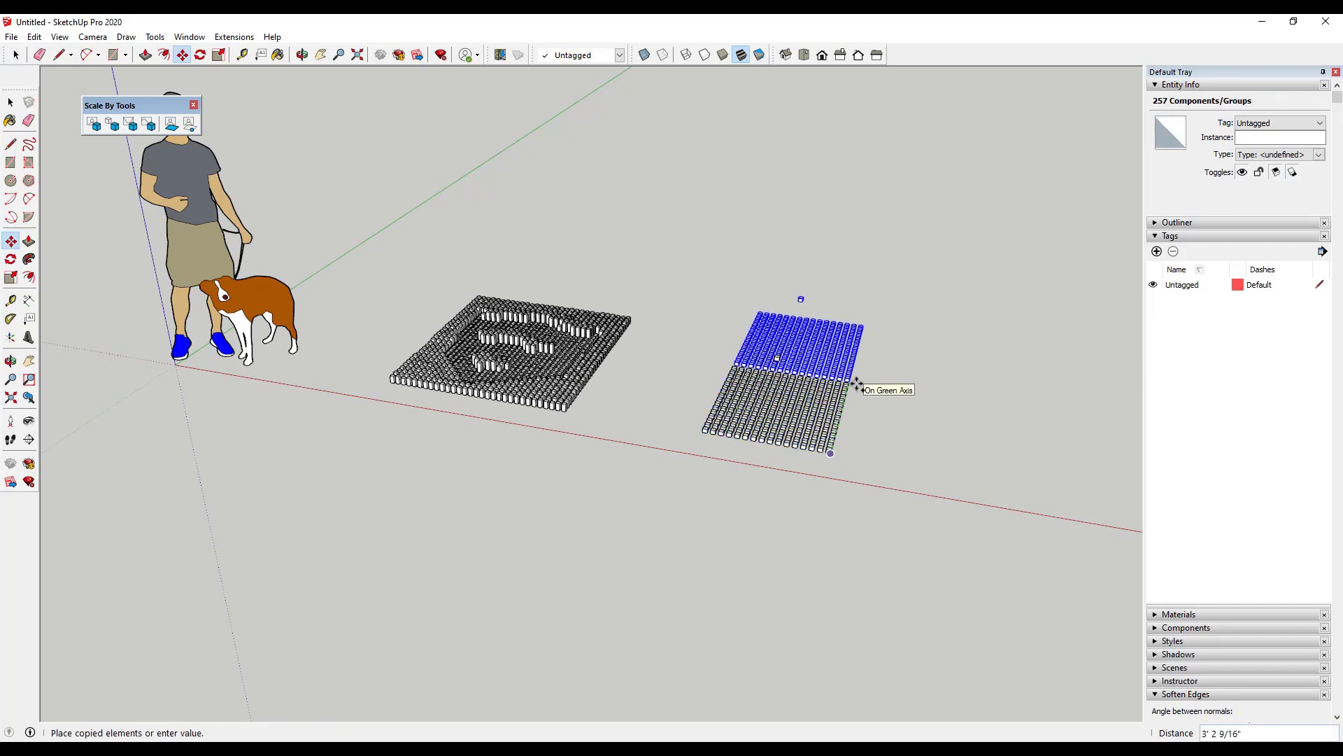
{"action": "left_click", "coordinate": [856, 385]}
- Copy both grids and their attractors along the red axis, making a two-by-two arrangement with a narrow gap
{"action": "key", "text": "space"}
{"action": "left_click_drag", "start_coordinate": [690, 249], "coordinate": [917, 521]}
{"action": "key", "text": "m"}
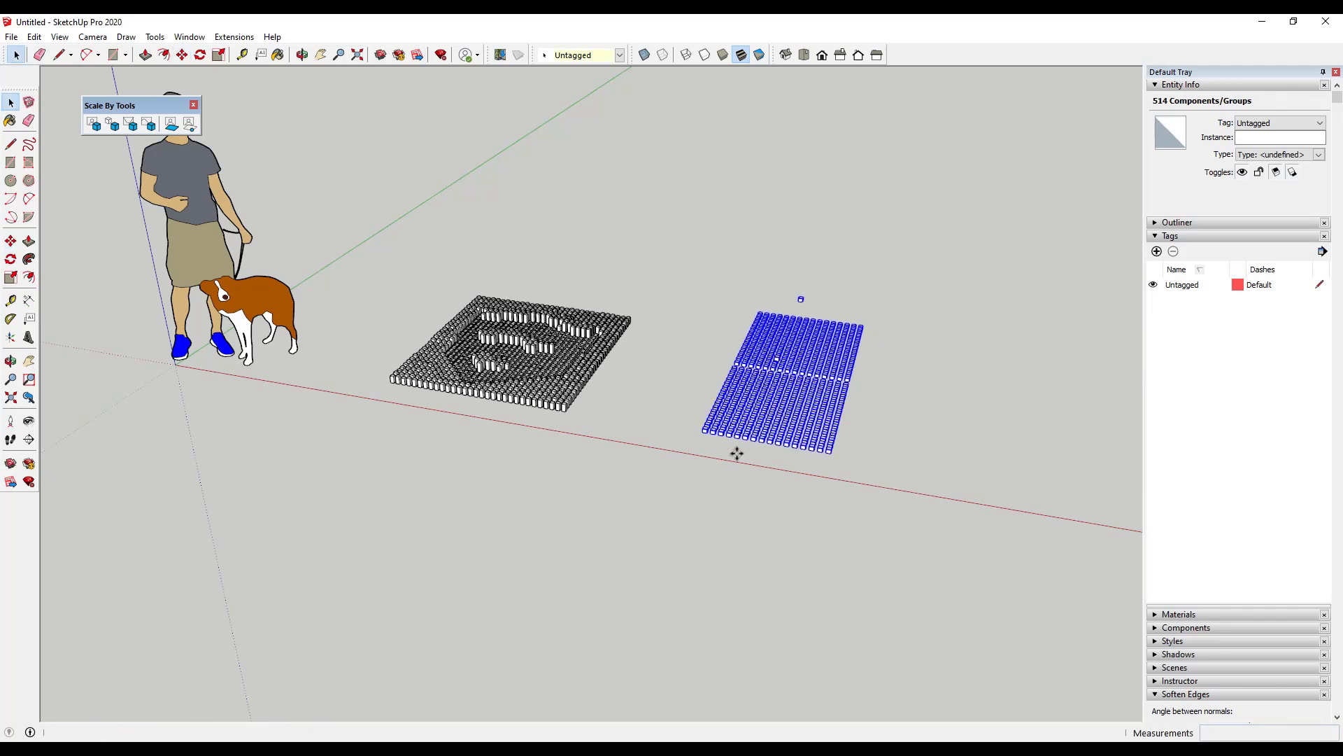
{"action": "left_click", "coordinate": [702, 431]}
{"action": "key", "text": "ctrl"}
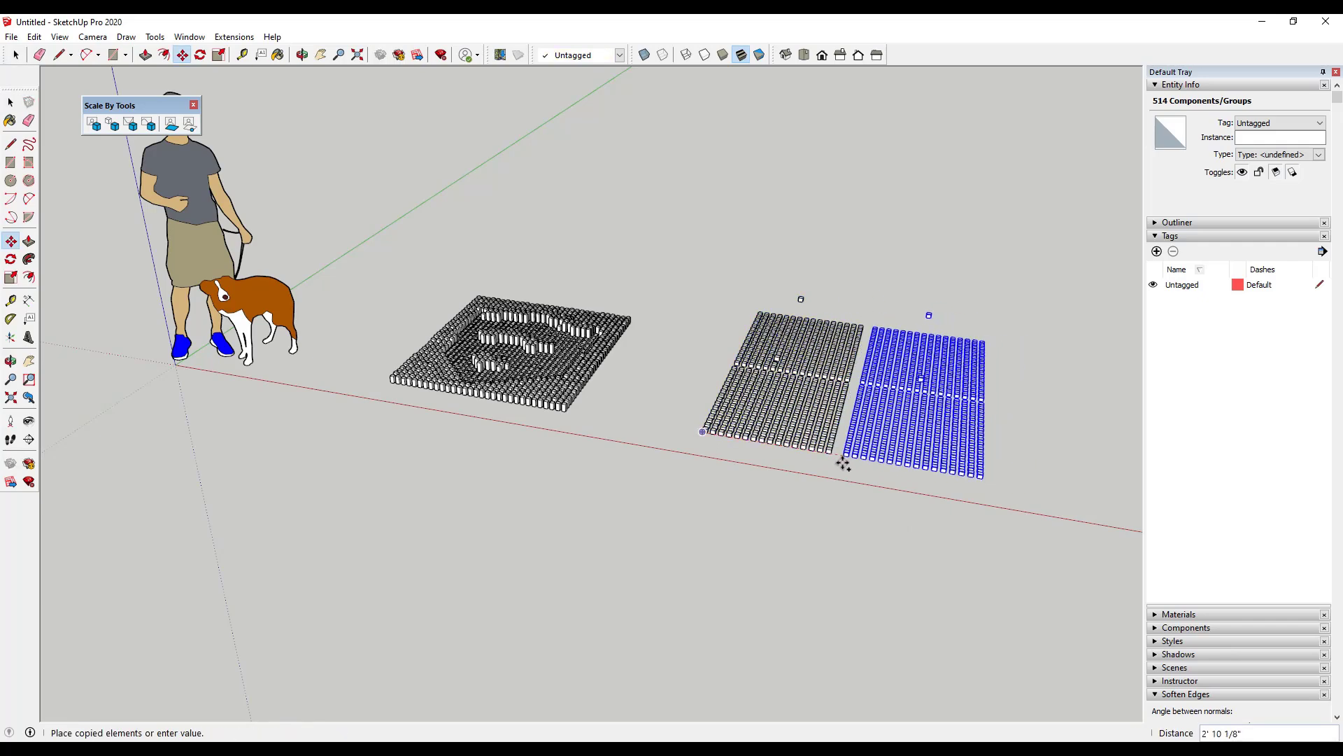
{"action": "left_click", "coordinate": [837, 459]}
- Transform the four grids by their A attractors with Scaling in BLUE, a 5' attraction distance, Linear falloff, Increase and multiplier 2
{"action": "key", "text": "space"}
{"action": "left_click_drag", "start_coordinate": [689, 238], "coordinate": [1135, 553]}
{"action": "left_click", "coordinate": [112, 124]}
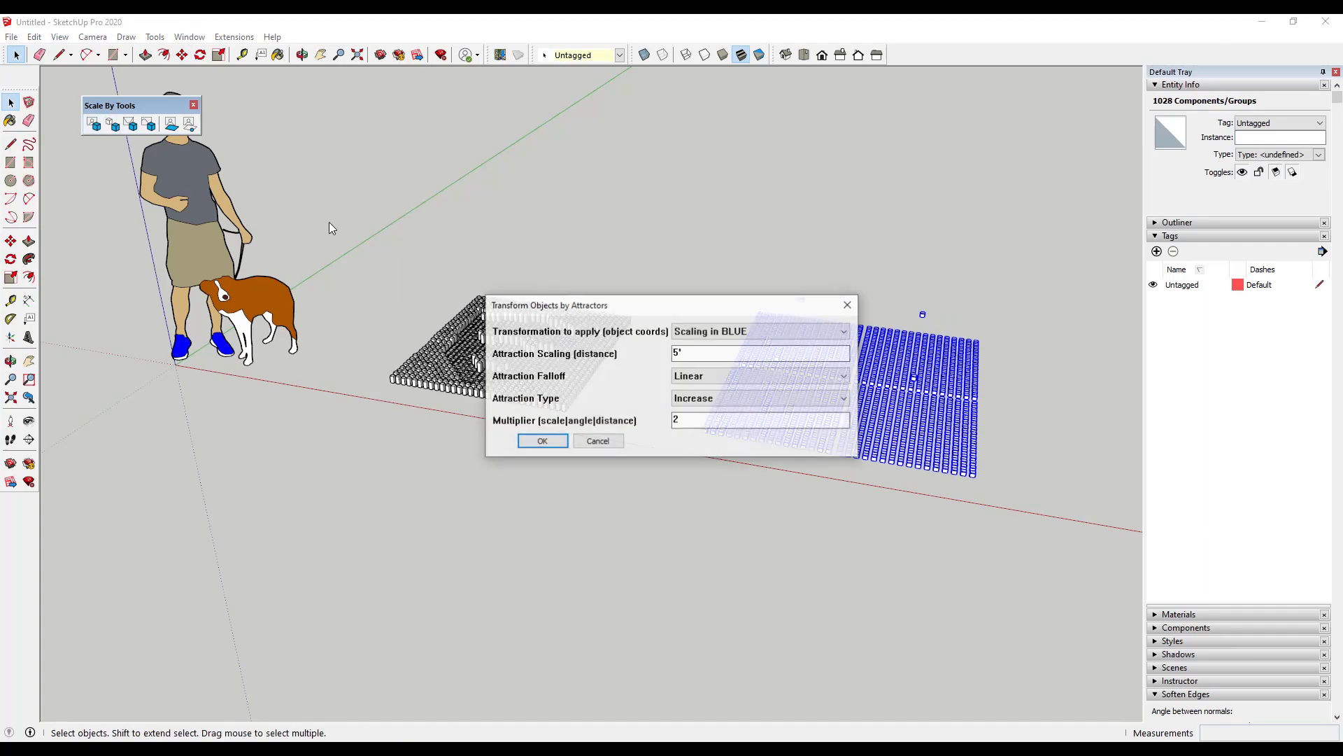
{"action": "left_click", "coordinate": [542, 441]}
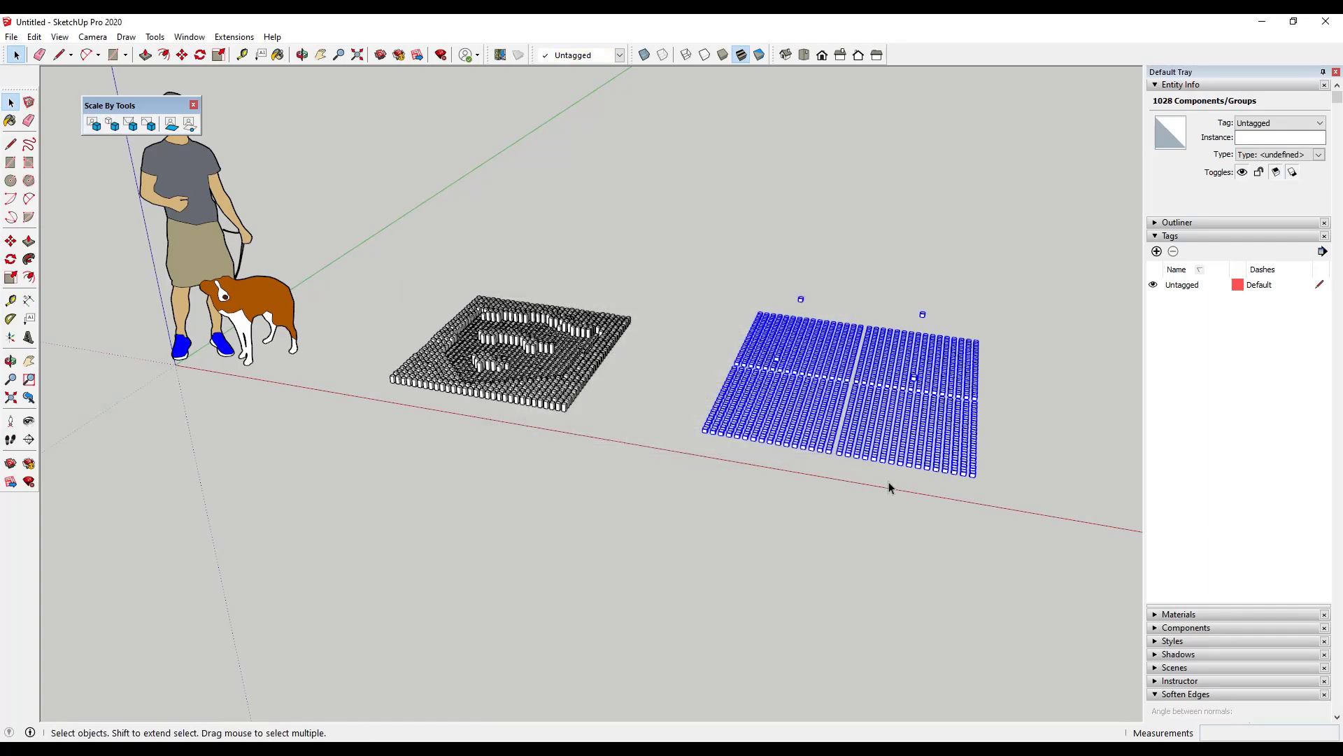
{"action": "middle_click_drag", "start_coordinate": [860, 539], "coordinate": [761, 456]}
{"action": "middle_click_drag", "start_coordinate": [1049, 411], "coordinate": [908, 378]}
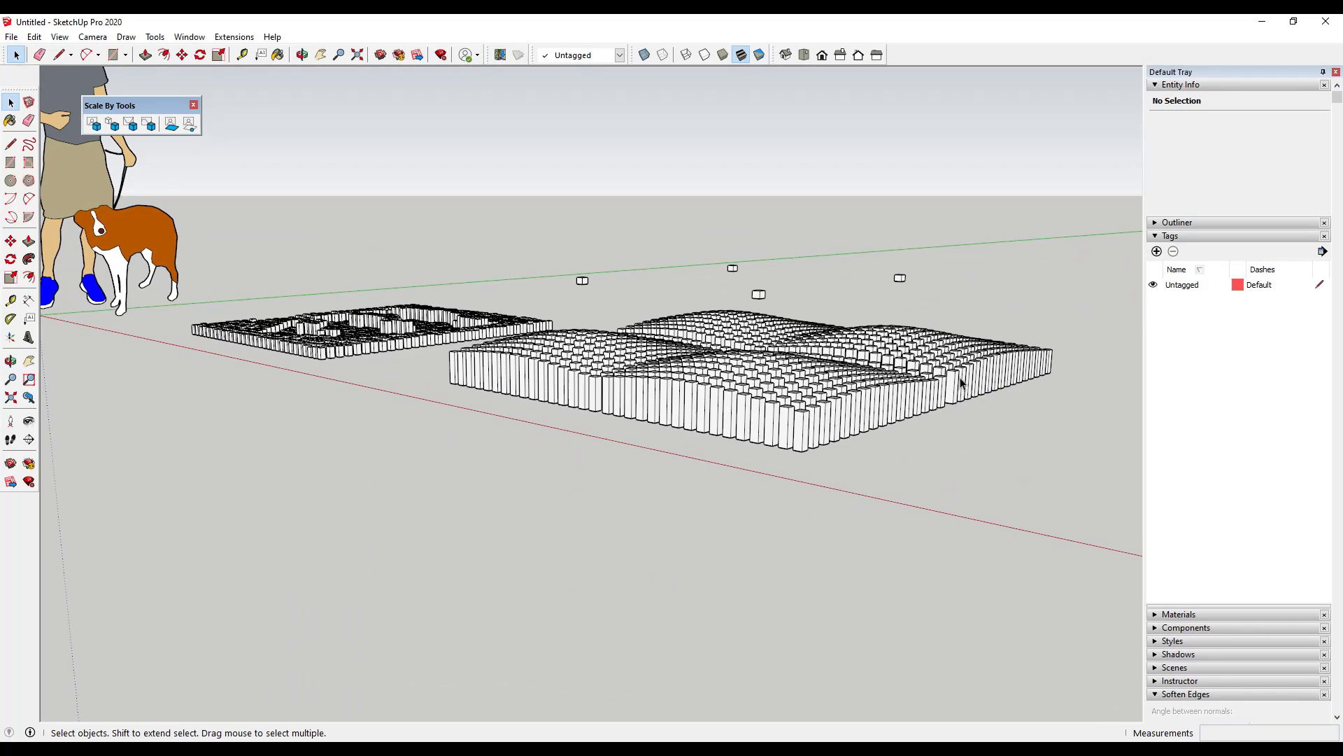
{"action": "middle_click_drag", "start_coordinate": [402, 323], "coordinate": [410, 372]}
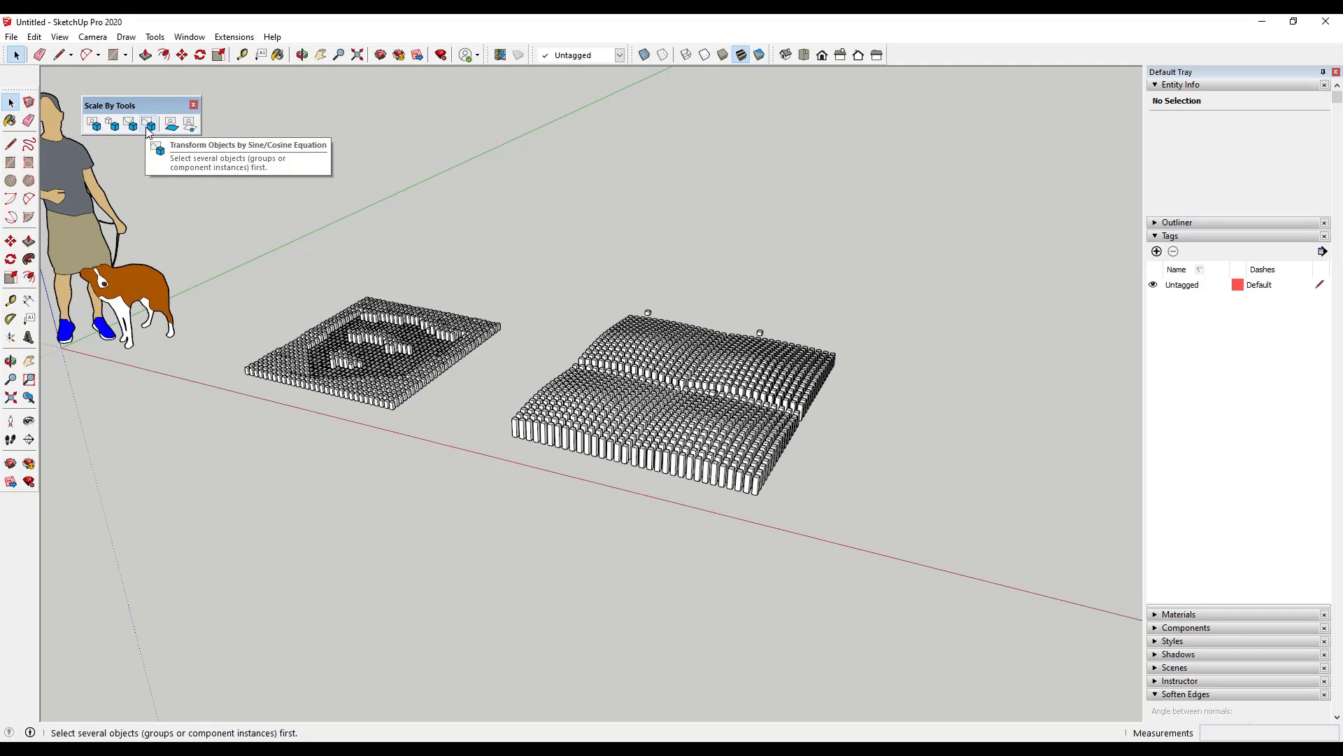
- Transform the next plain grid by Power Equation with Scaling in BLUE, setting the BLUE multiplier to 1 and the BLUE power factor to 2
{"action": "scroll", "coordinate": [388, 435], "scroll_direction": "down", "scroll_amount": 3}
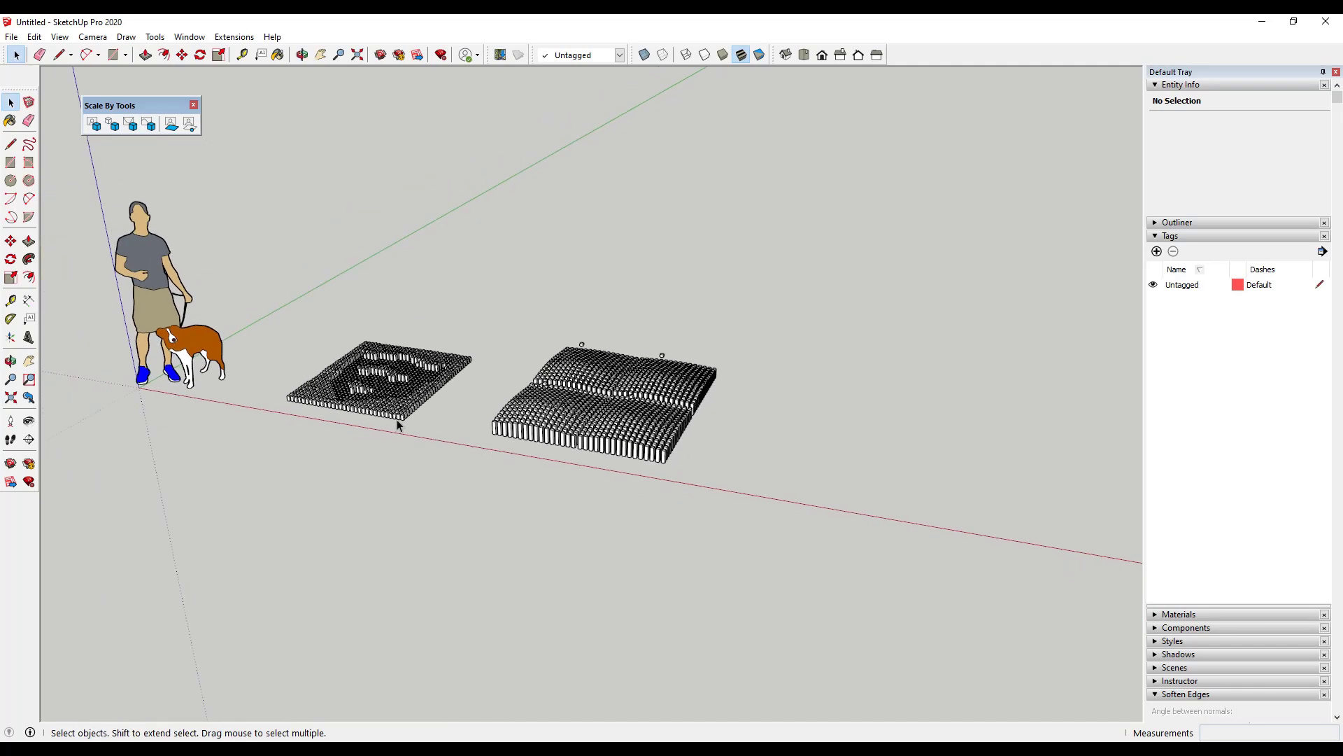
{"action": "left_click_drag", "start_coordinate": [435, 261], "coordinate": [879, 531]}
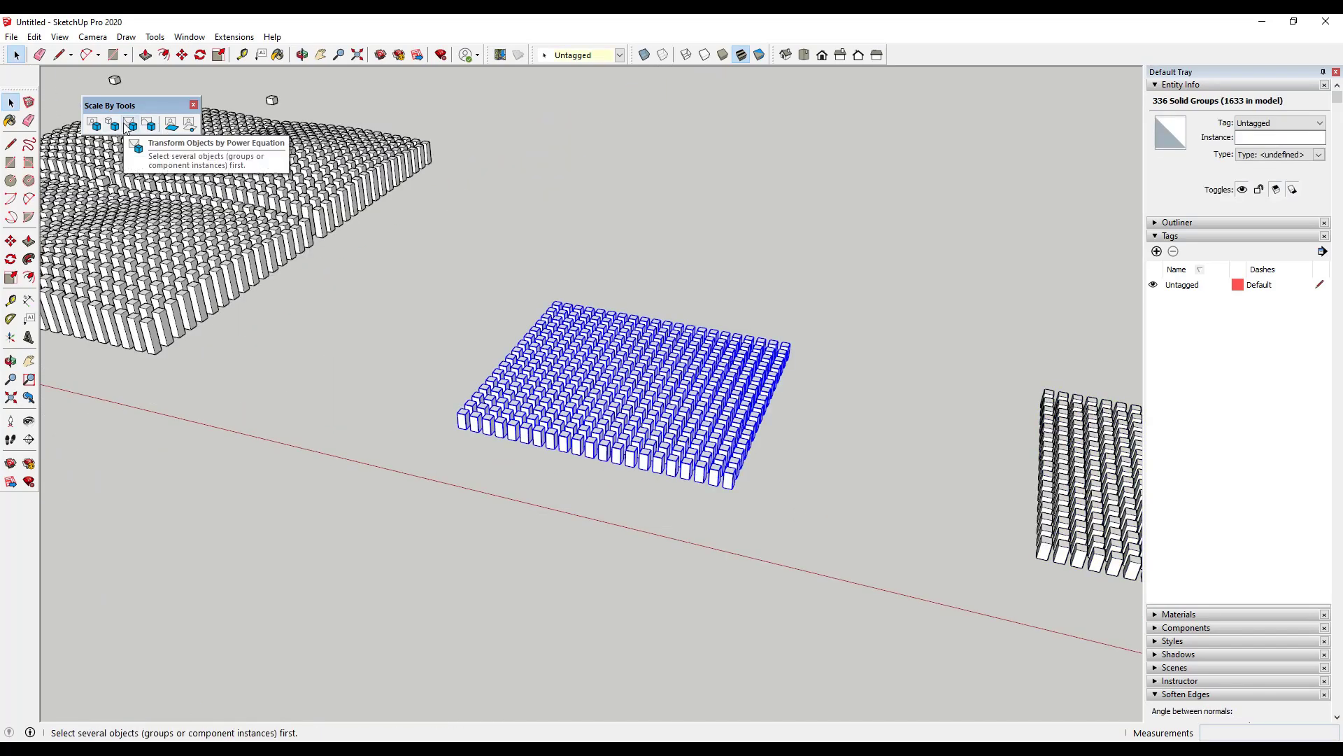
{"action": "left_click", "coordinate": [128, 126]}
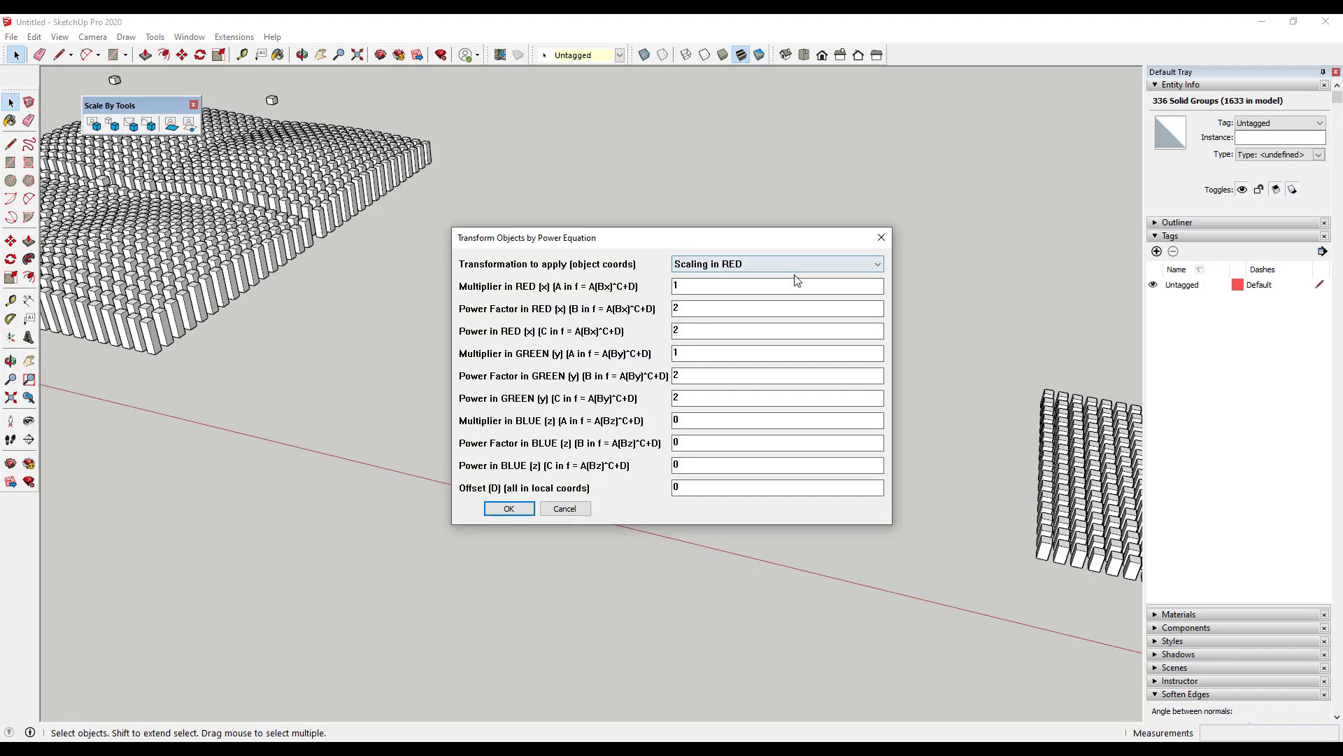
{"action": "left_click", "coordinate": [749, 266]}
{"action": "left_click", "coordinate": [739, 313]}
{"action": "type", "text": "1"}
{"action": "key", "text": "Tab"}
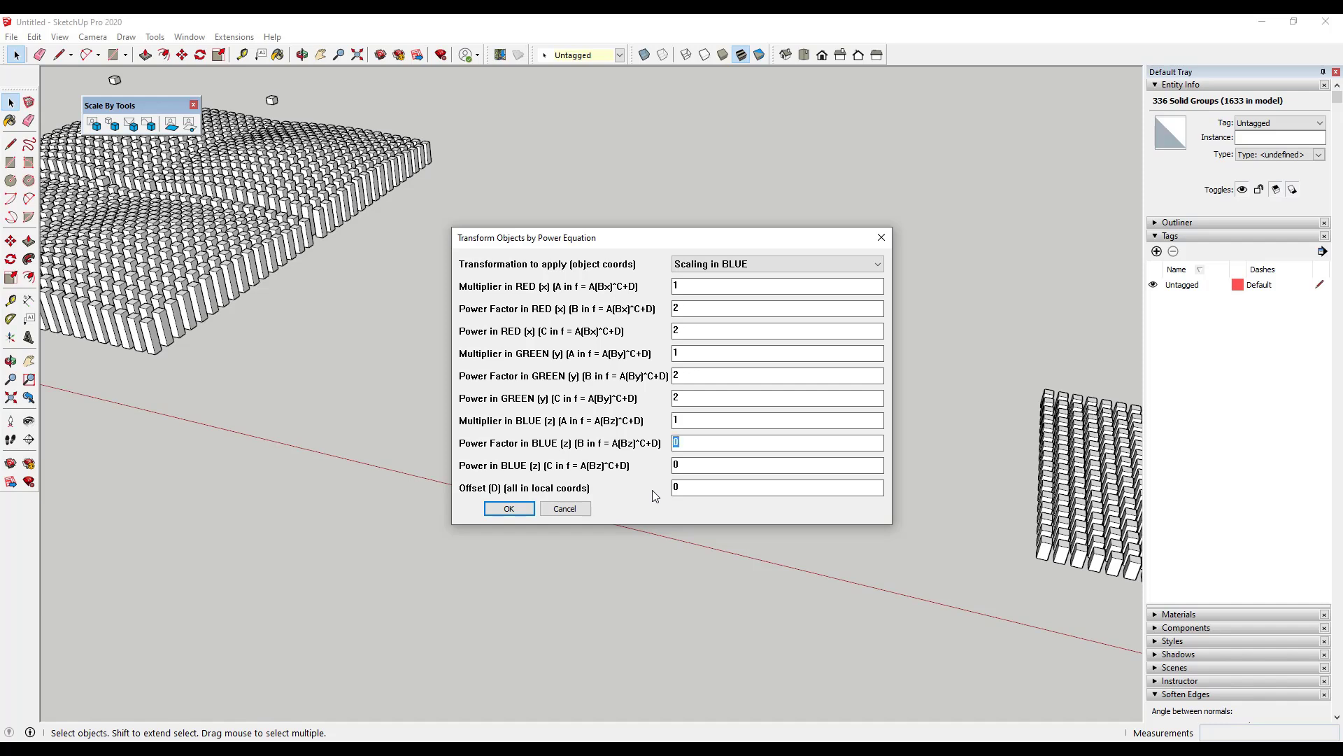
{"action": "type", "text": "2"}
{"action": "left_click", "coordinate": [505, 507]}
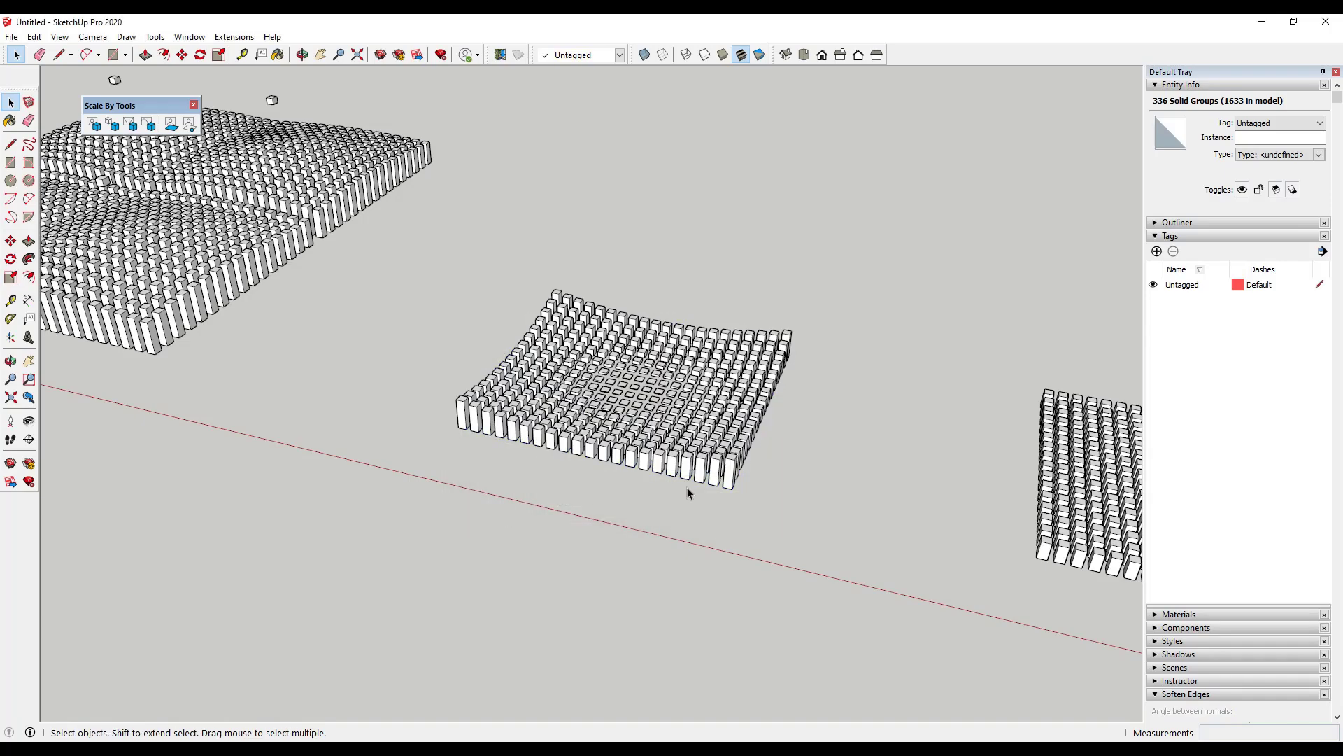
{"action": "mouse_move", "coordinate": [687, 487]}
{"action": "middle_mouse_down"}
{"action": "mouse_move", "coordinate": [731, 393]}
{"action": "mouse_move", "coordinate": [673, 468]}
{"action": "middle_mouse_up"}
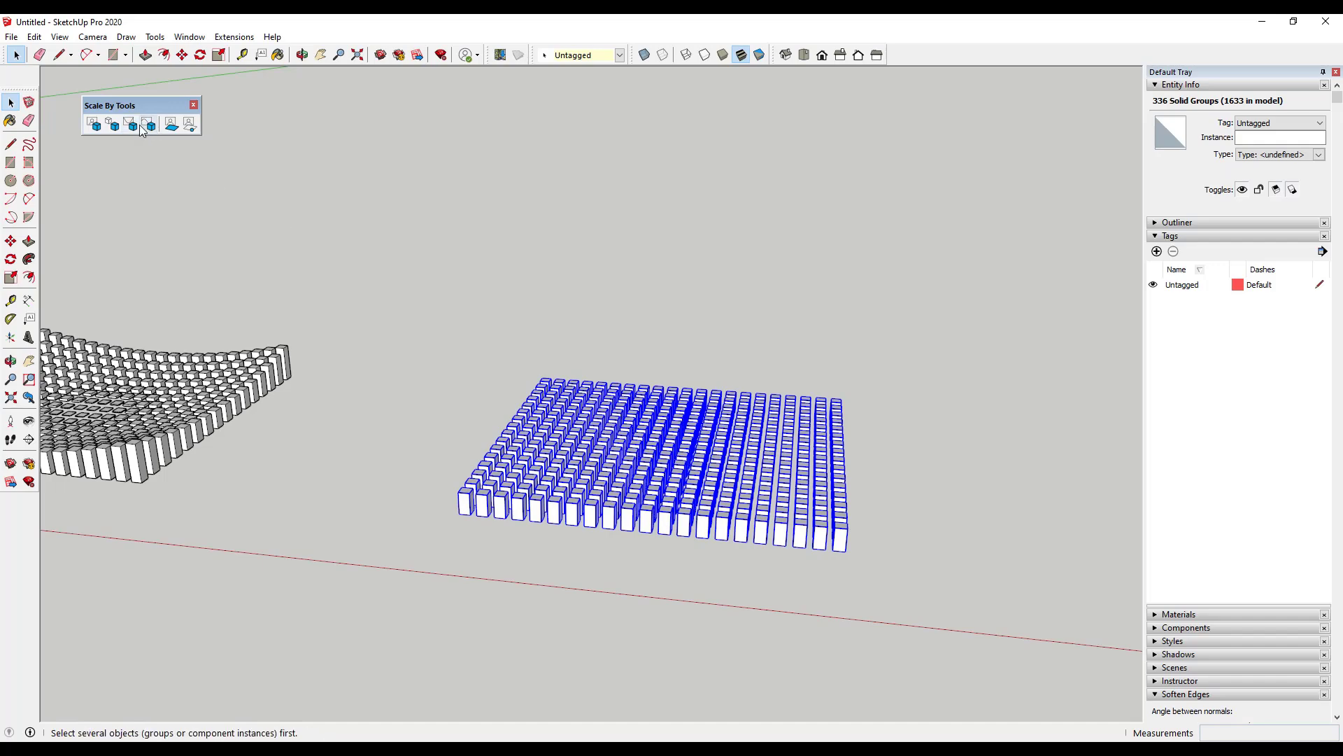
- Try transforming the last plain grid by Sine/Cosine Equation with Scaling in BLUE and Sine, RED and GREEN amplitudes and periods 1, and undo it
{"action": "left_click", "coordinate": [148, 124]}
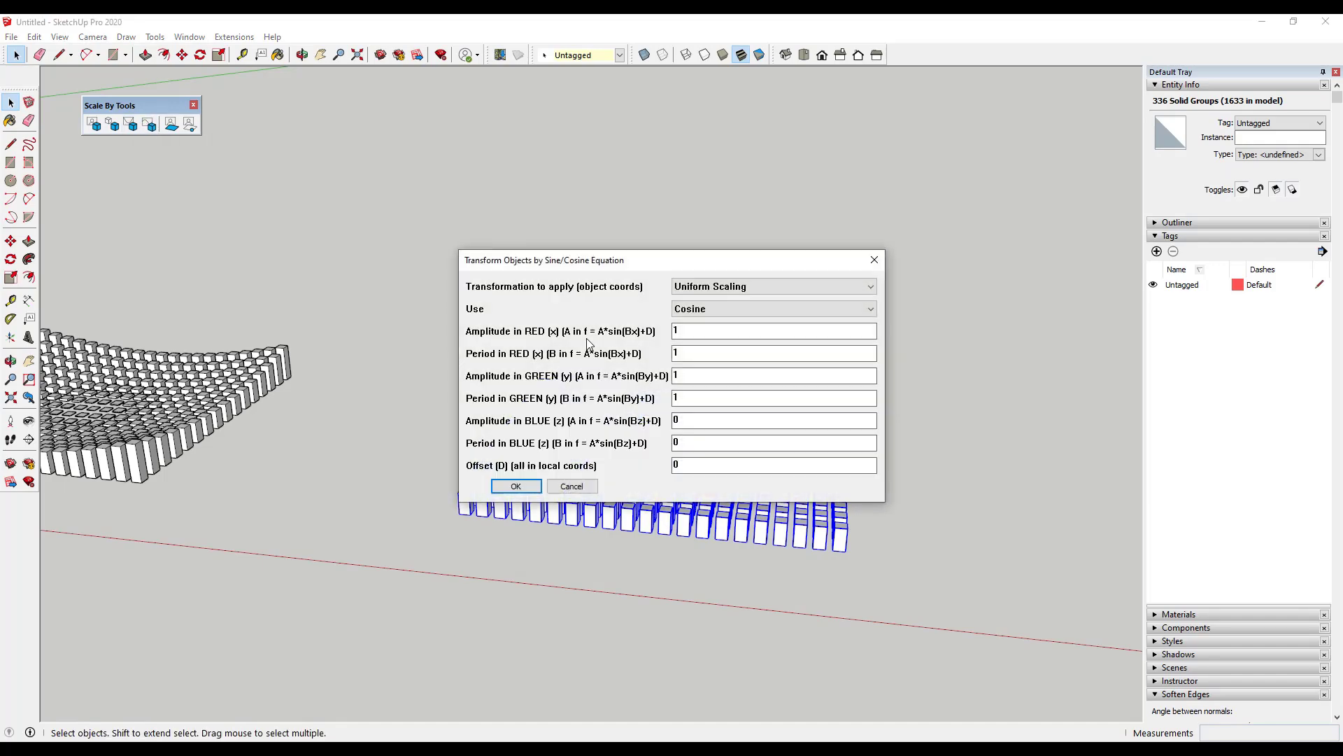
{"action": "left_click", "coordinate": [741, 286]}
{"action": "left_click", "coordinate": [727, 338]}
{"action": "left_click", "coordinate": [720, 308]}
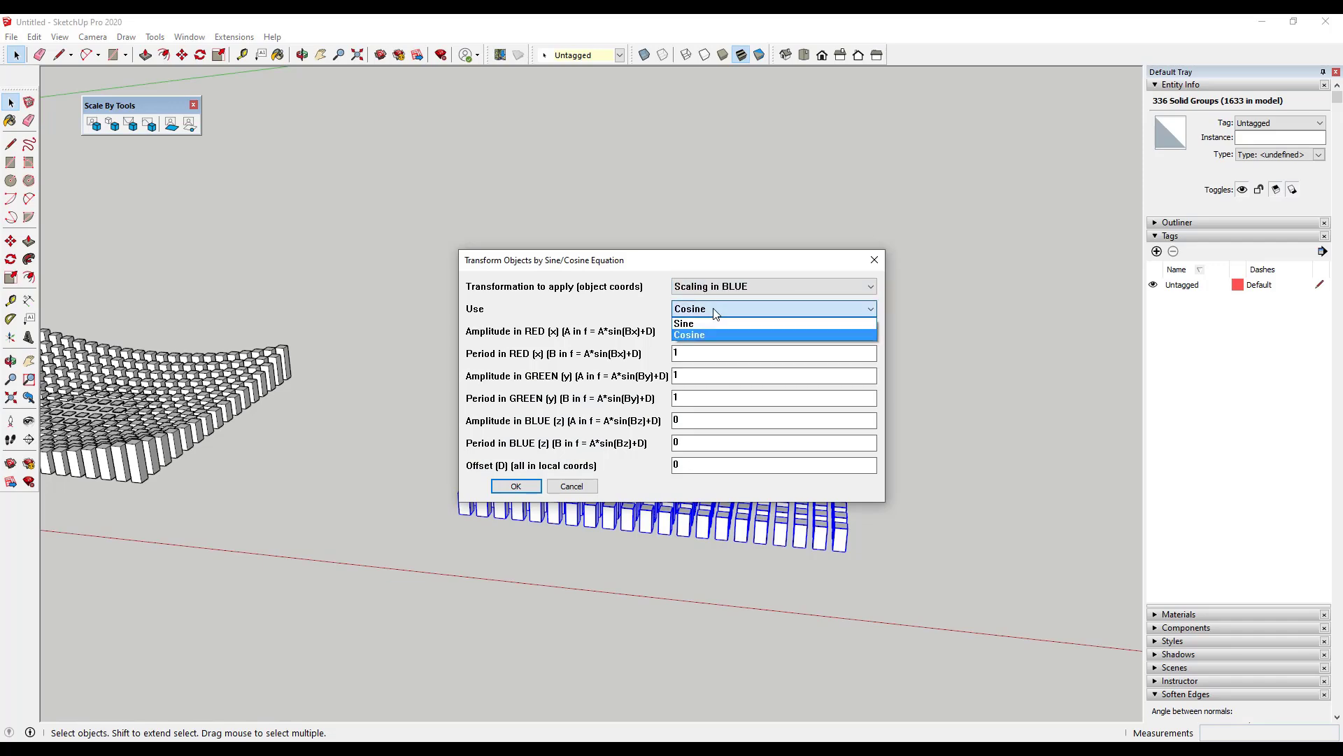
{"action": "left_click", "coordinate": [720, 323]}
{"action": "left_click", "coordinate": [515, 486]}
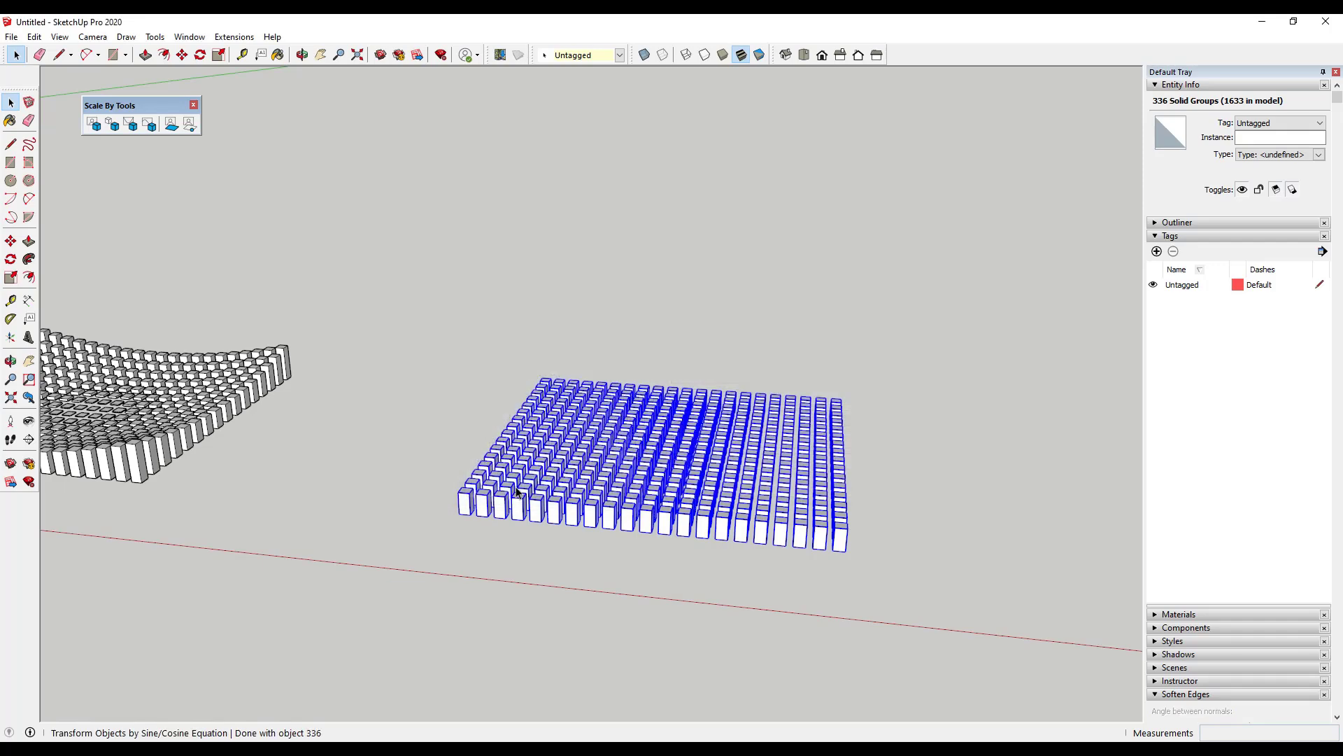
{"action": "middle_click_drag", "start_coordinate": [723, 484], "coordinate": [742, 519]}
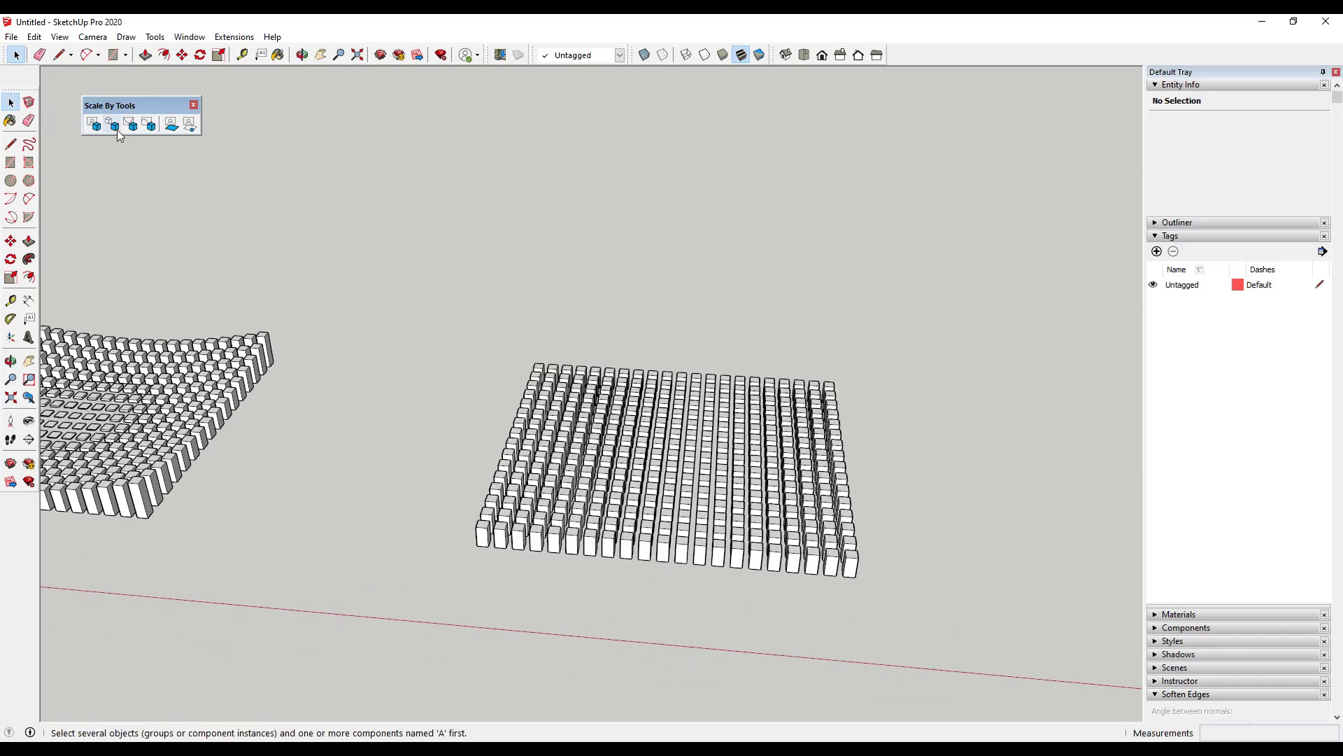
{"action": "key", "text": "ctrl+z"}
- Transform the grid by Sine/Cosine Equation with Uniform Scaling and Sine, RED and GREEN amplitudes and periods 1, BLUE amplitude 2 and period 5
{"action": "left_click", "coordinate": [149, 126]}
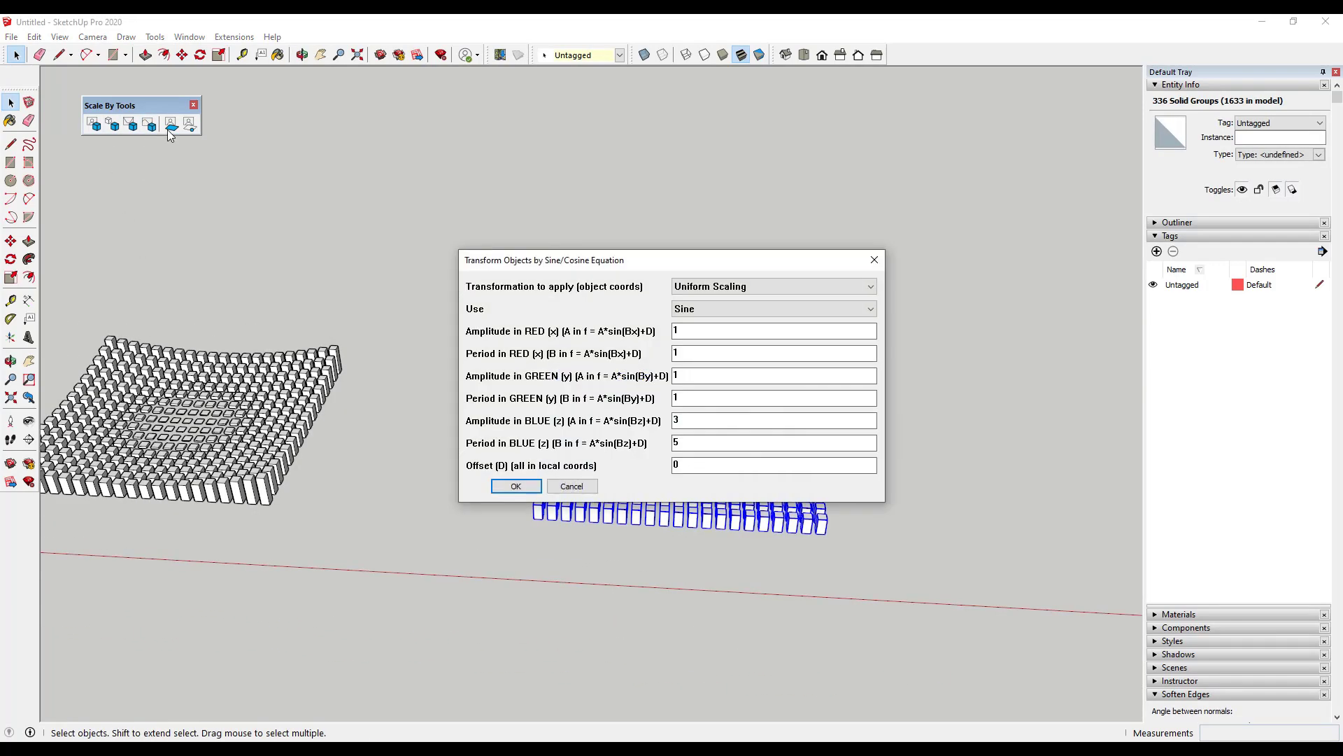
{"action": "left_click", "coordinate": [744, 308]}
{"action": "left_click", "coordinate": [727, 323]}
{"action": "left_click_drag", "start_coordinate": [705, 418], "coordinate": [654, 419]}
{"action": "type", "text": "2"}
{"action": "key", "text": "Tab"}
{"action": "left_click", "coordinate": [781, 284]}
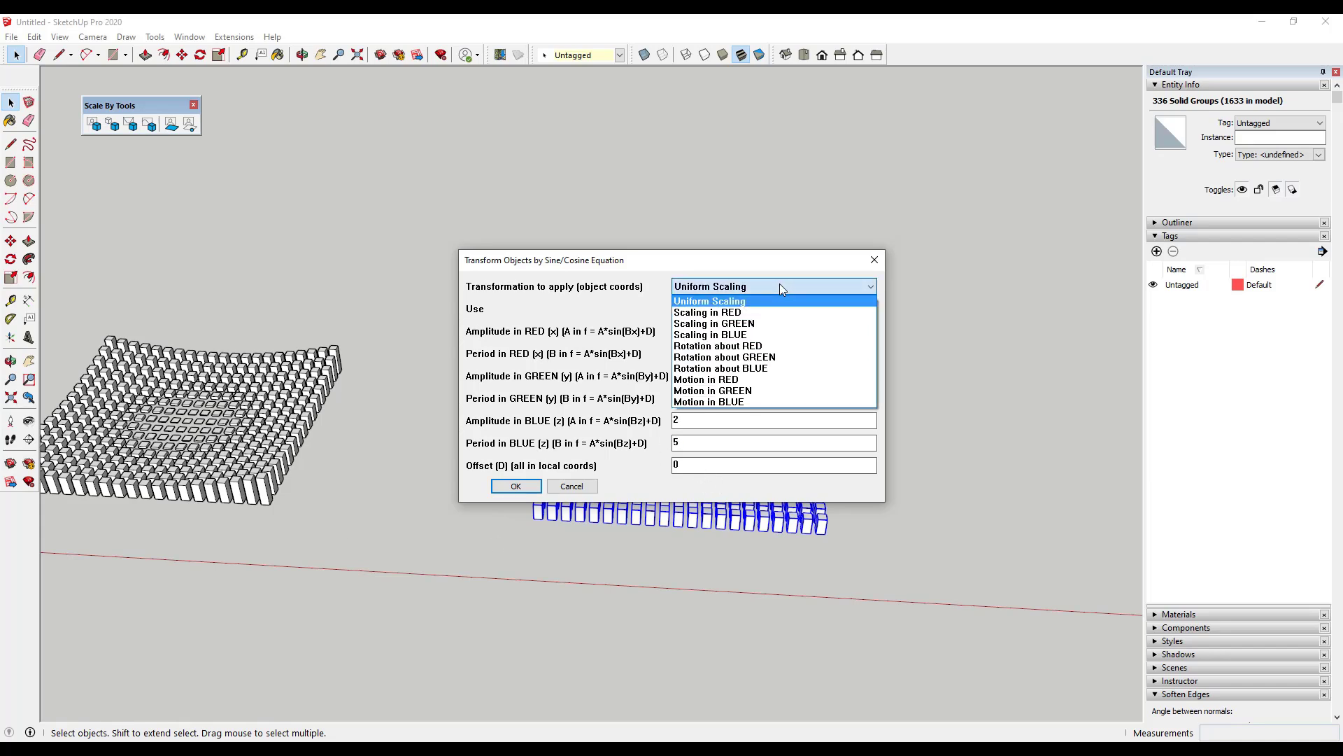
{"action": "left_click", "coordinate": [754, 283]}
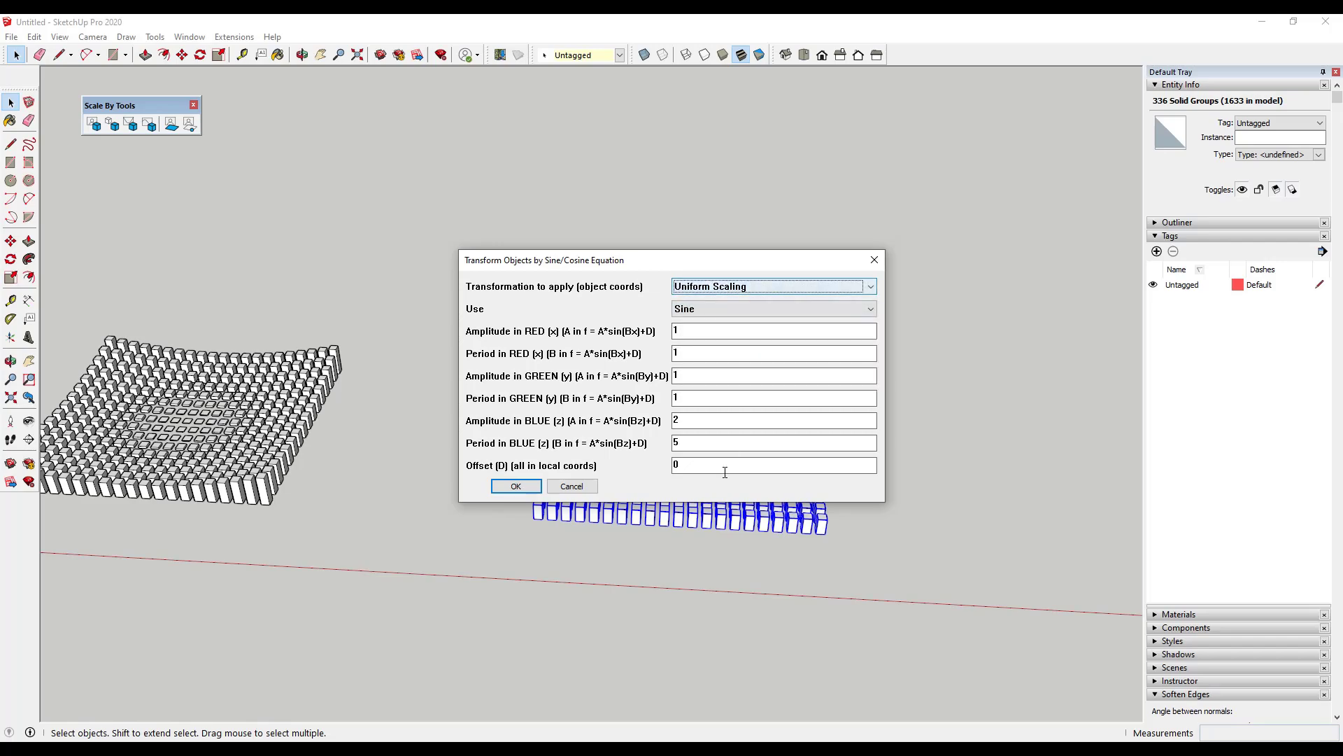
{"action": "left_click", "coordinate": [516, 485]}
{"action": "middle_click_drag", "start_coordinate": [798, 534], "coordinate": [818, 375]}
{"action": "key", "text": "space"}
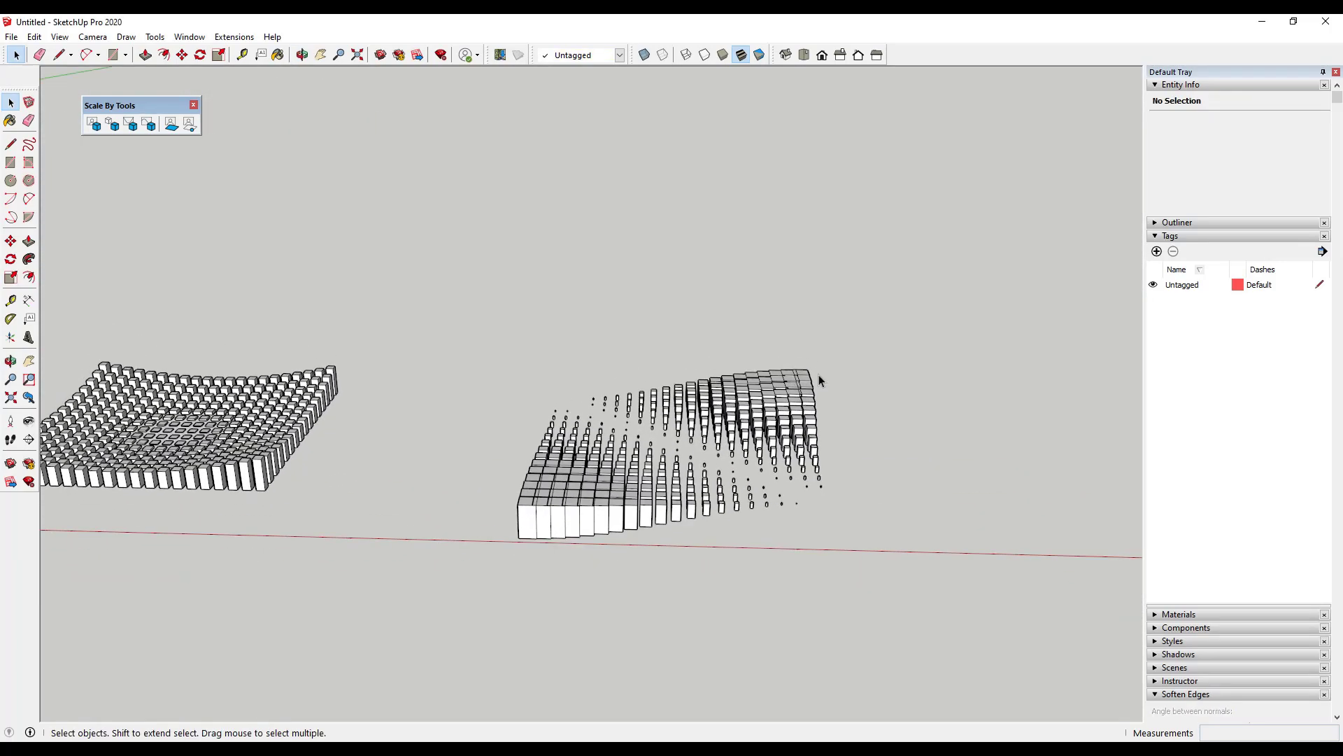
{"action": "middle_click_drag", "start_coordinate": [531, 515], "coordinate": [523, 535]}
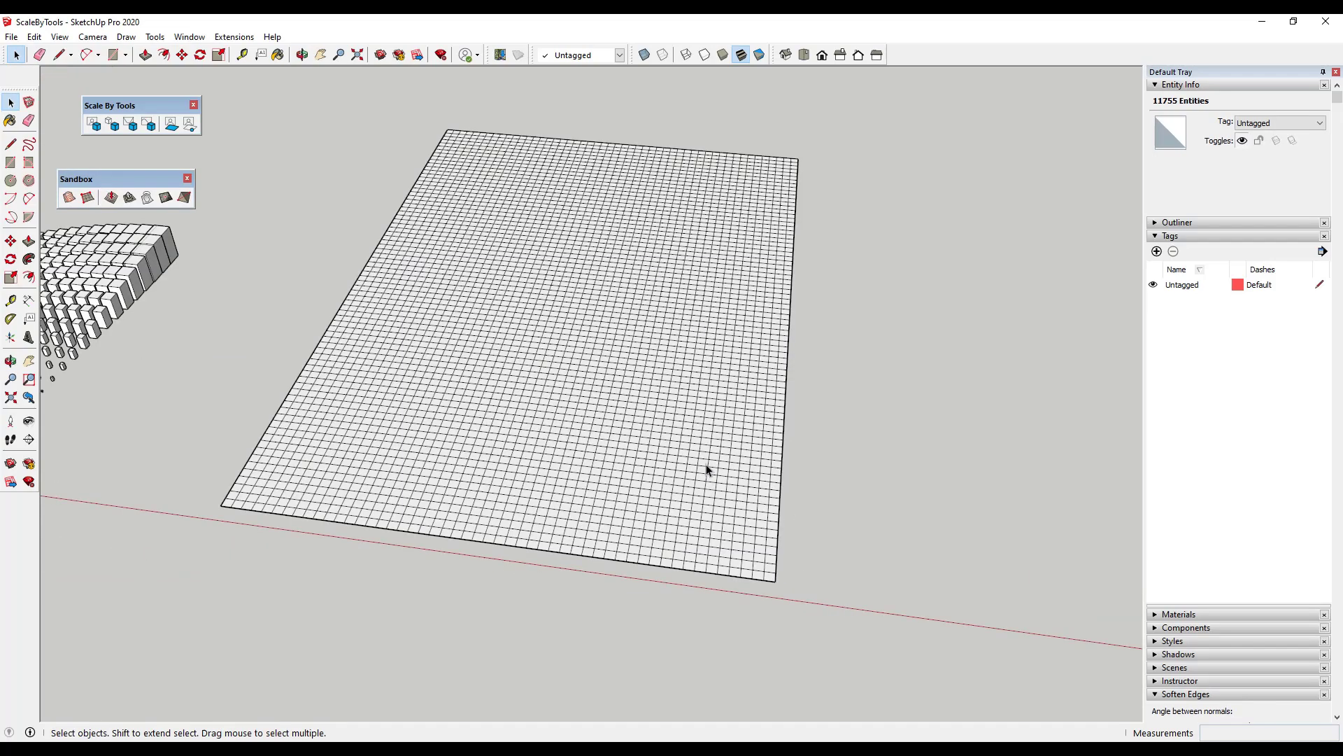
- Push/pull all faces of the flat gridded mesh by the dog photo, with extrusion 0 to 6", new faces created and RED-GREEN (x-y) orientation
{"action": "middle_click_drag", "start_coordinate": [707, 467], "coordinate": [605, 409]}
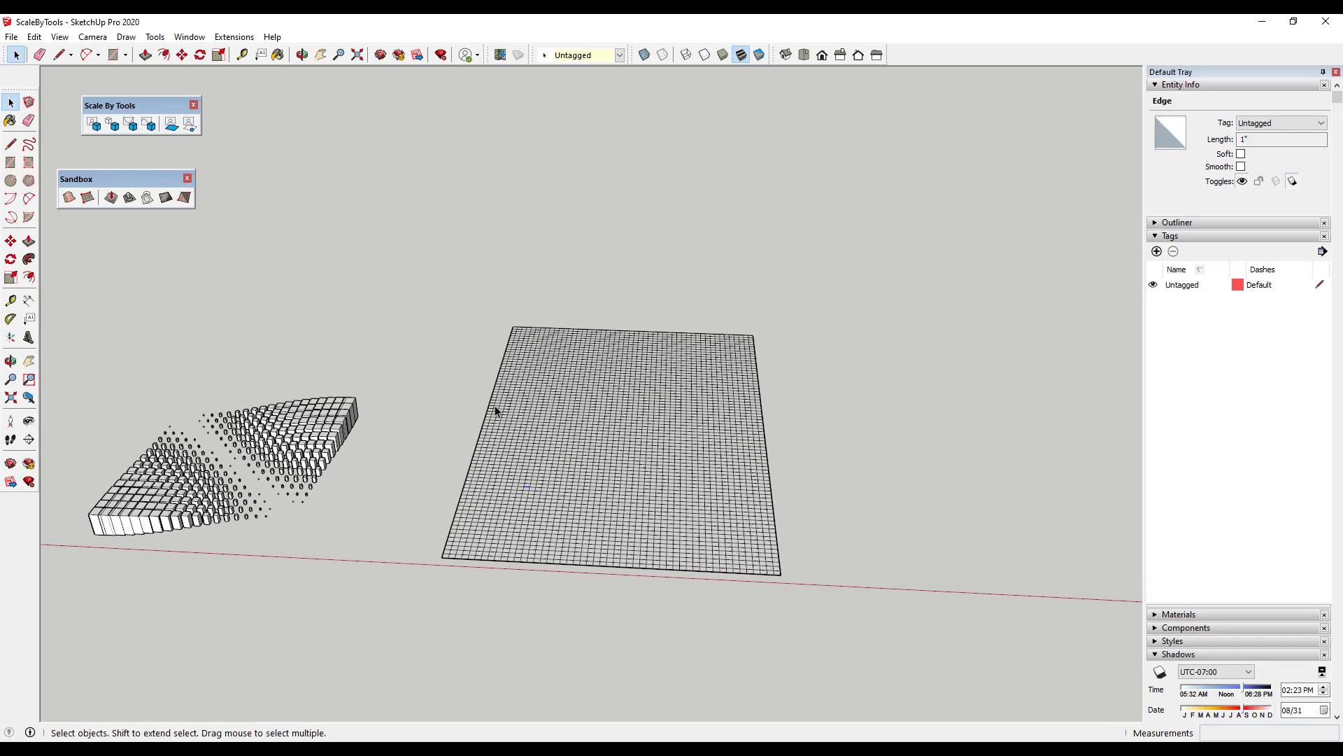
{"action": "left_click_drag", "start_coordinate": [422, 292], "coordinate": [871, 665]}
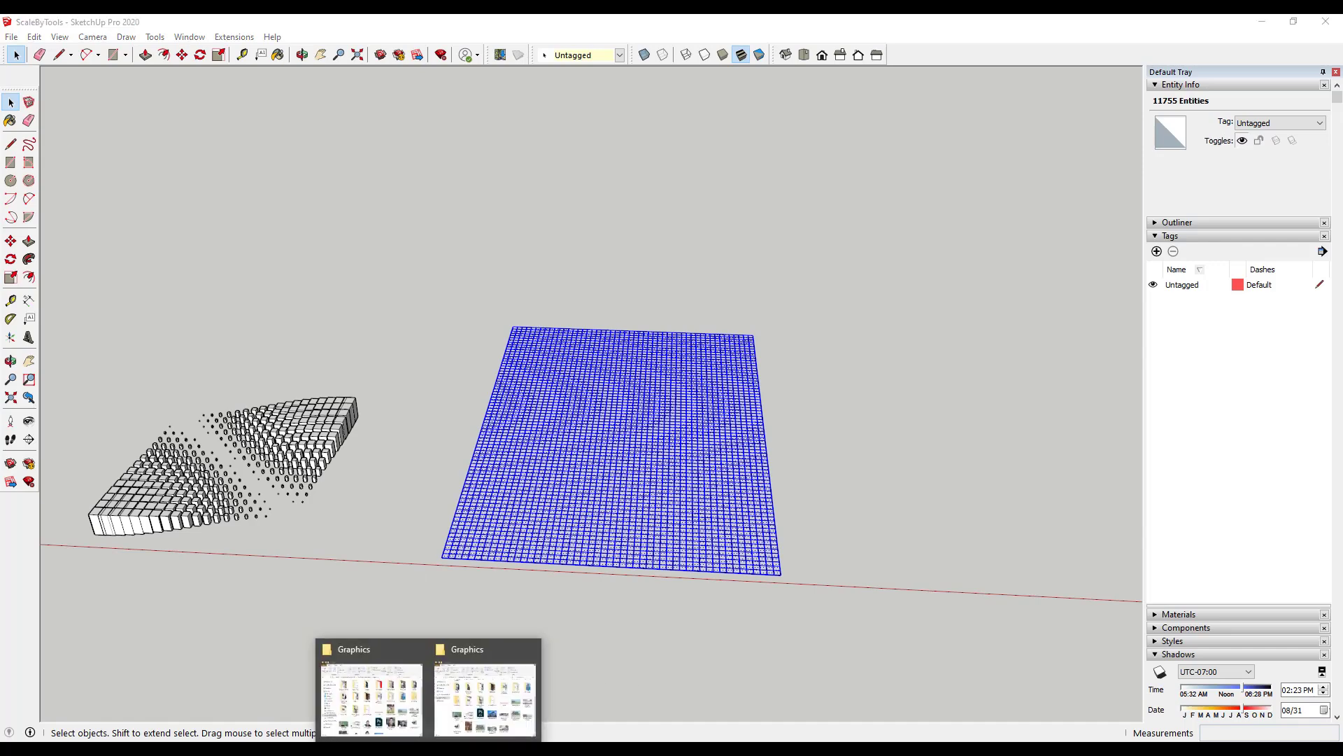
{"action": "left_click", "coordinate": [855, 329]}
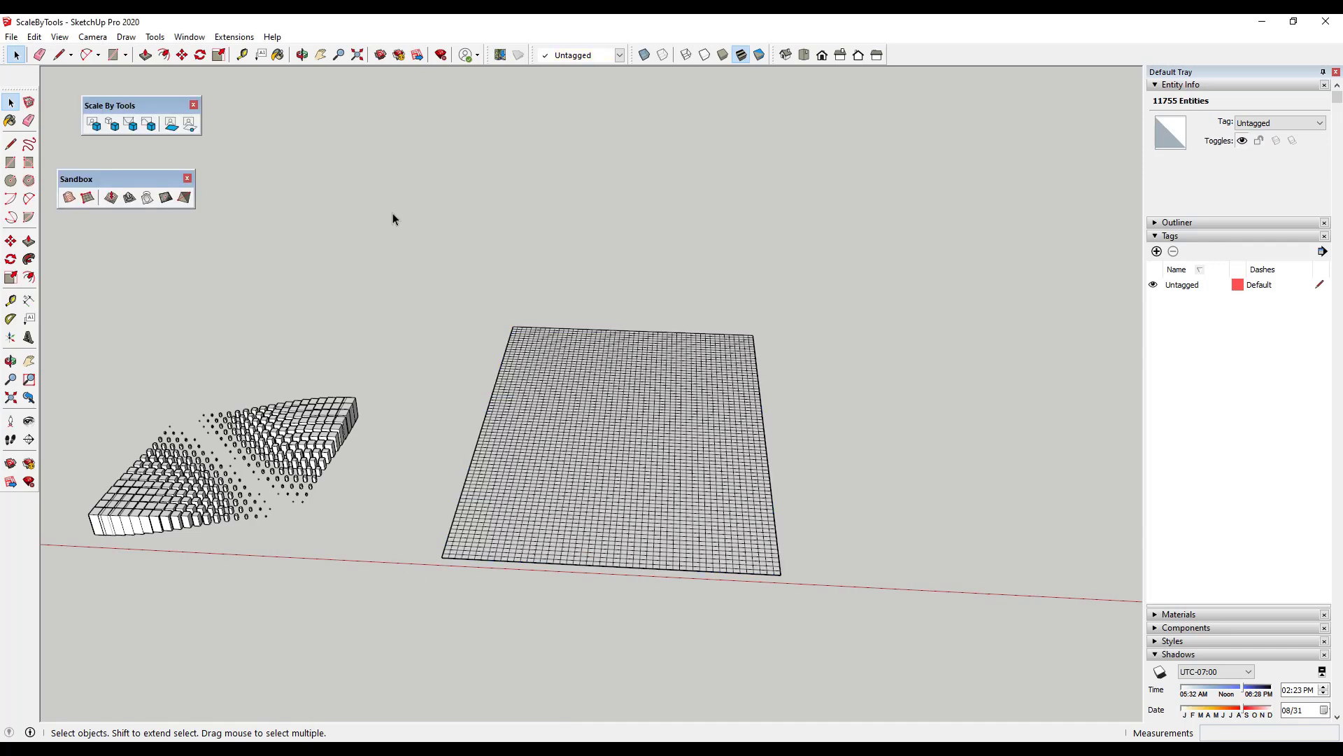
{"action": "left_click_drag", "start_coordinate": [392, 223], "coordinate": [902, 665]}
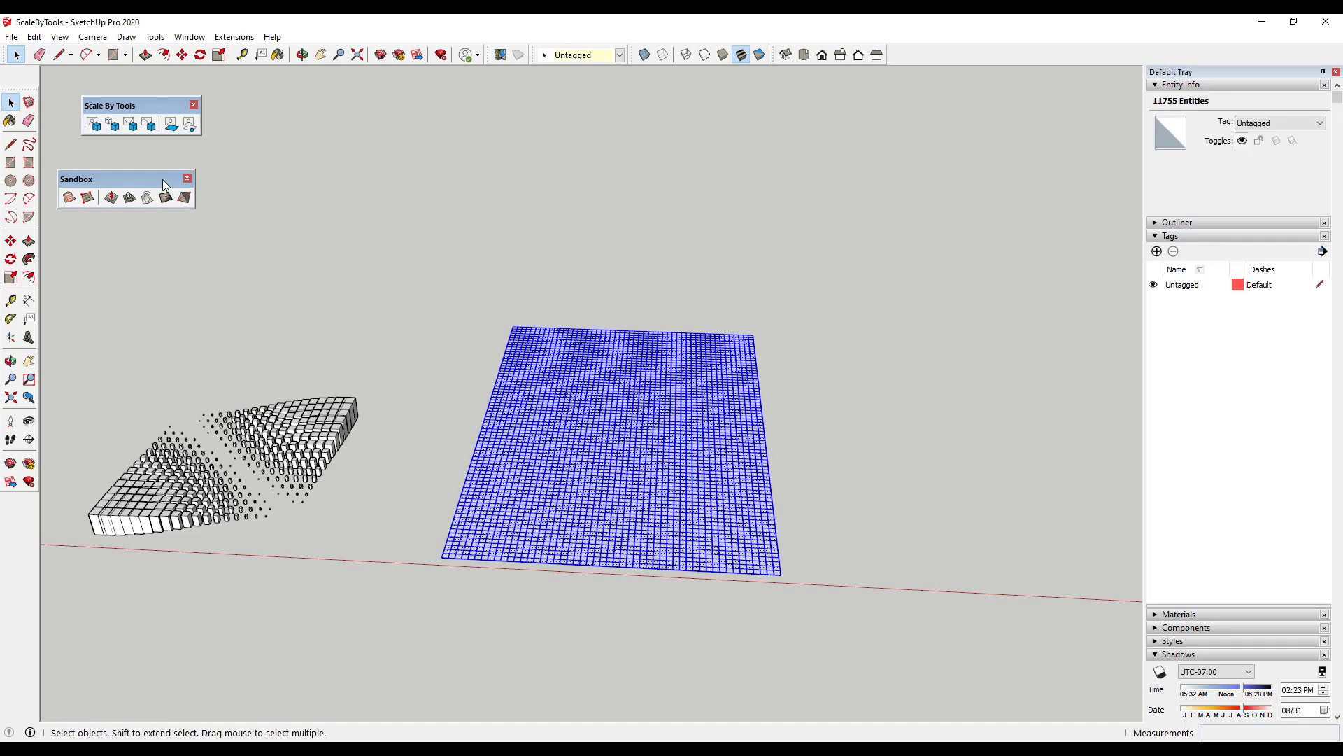
{"action": "left_click", "coordinate": [171, 125]}
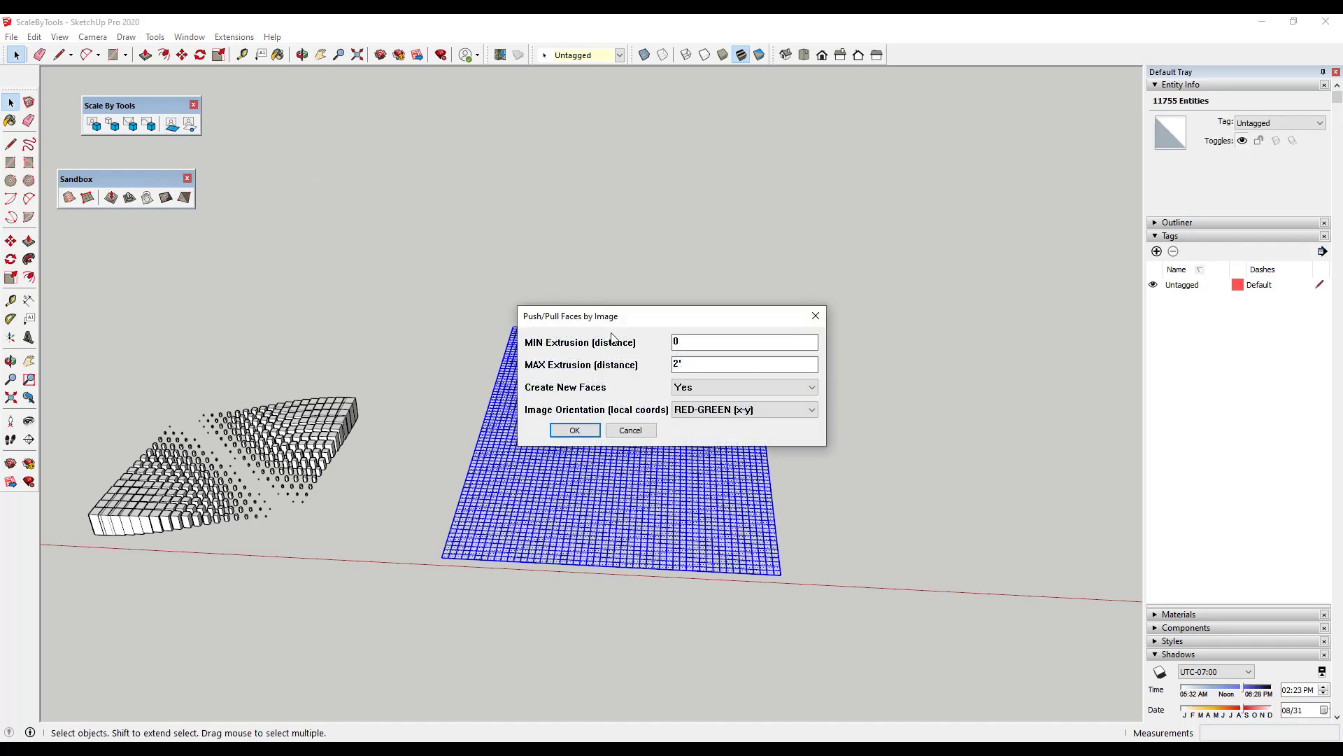
{"action": "left_click_drag", "start_coordinate": [703, 364], "coordinate": [647, 369]}
{"action": "left_click", "coordinate": [687, 391]}
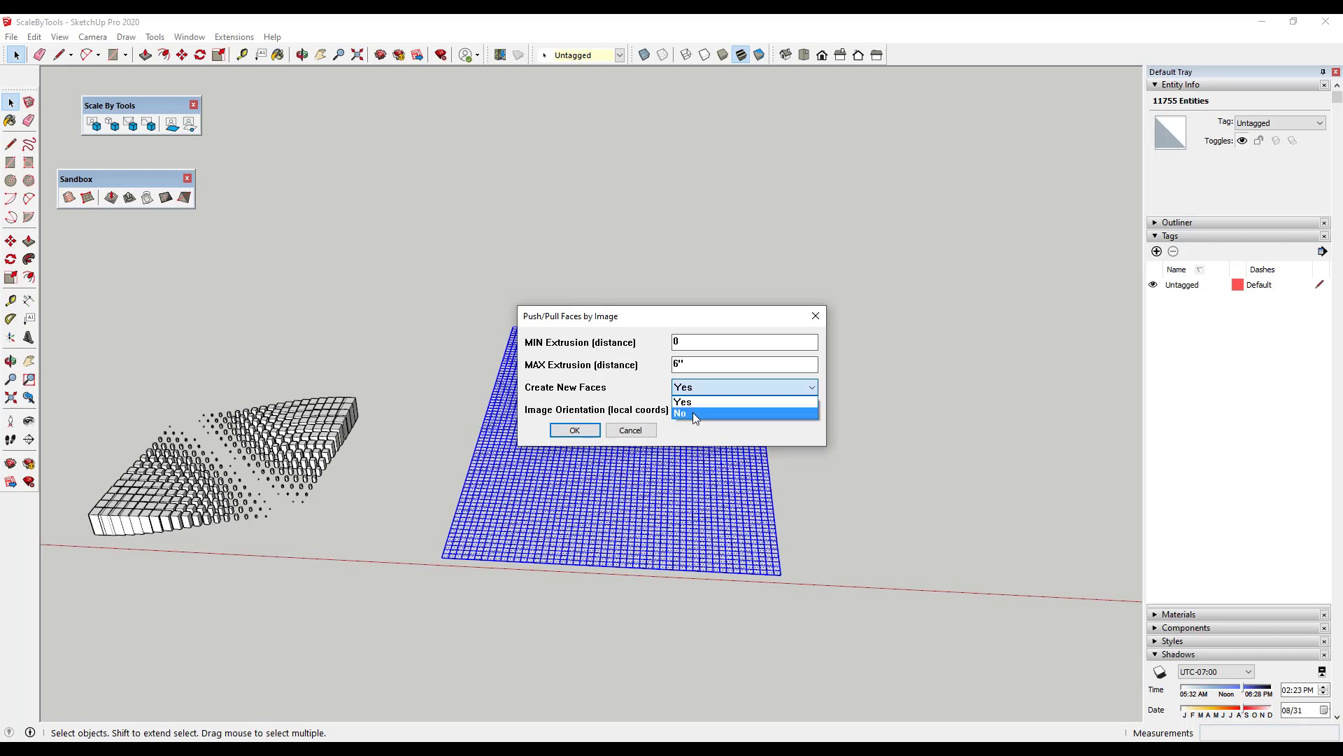
{"action": "left_click", "coordinate": [689, 403]}
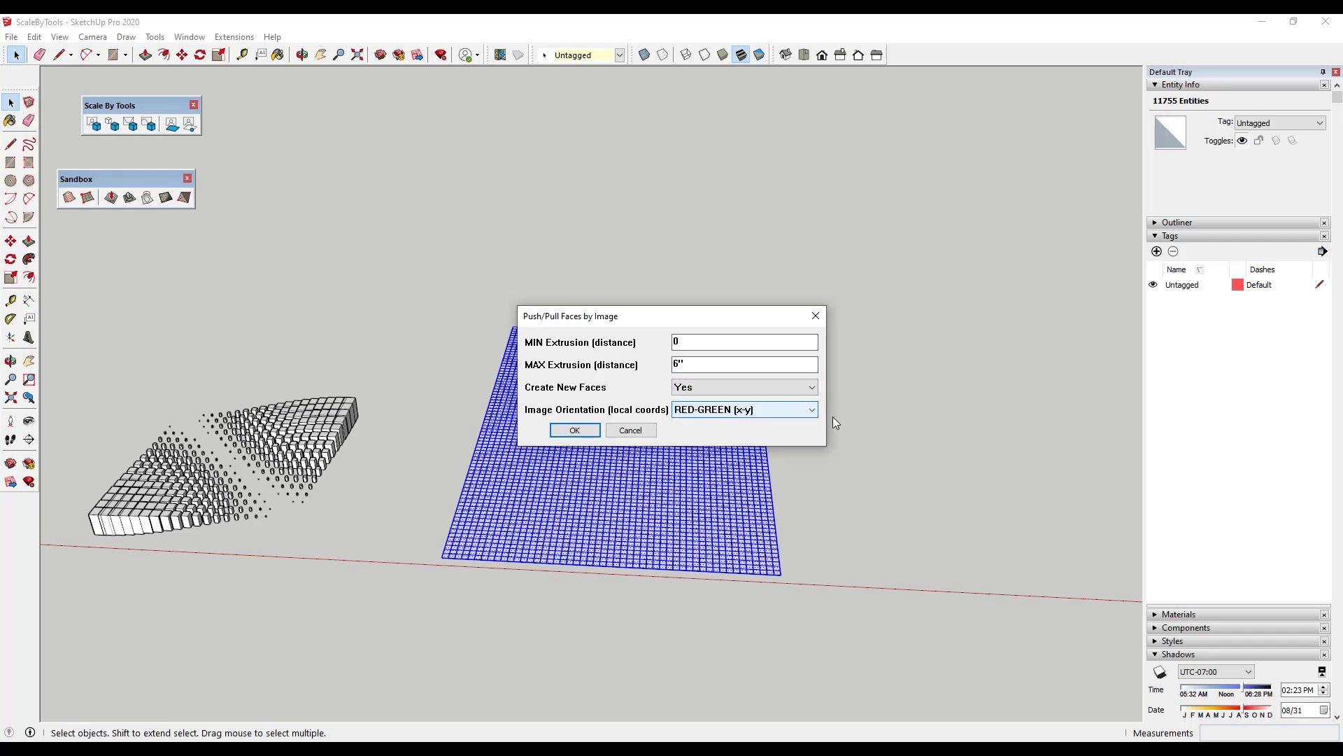
{"action": "left_click", "coordinate": [575, 430]}
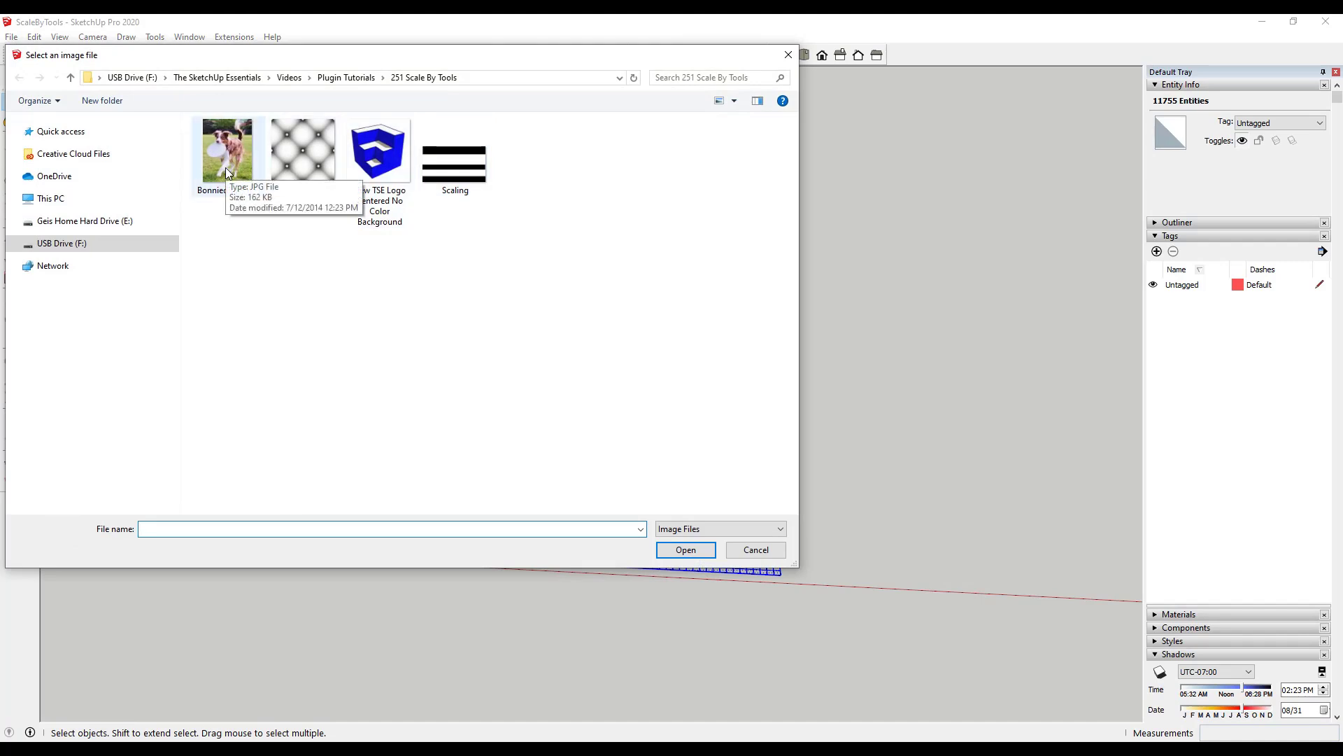
{"action": "double_click", "coordinate": [225, 167]}
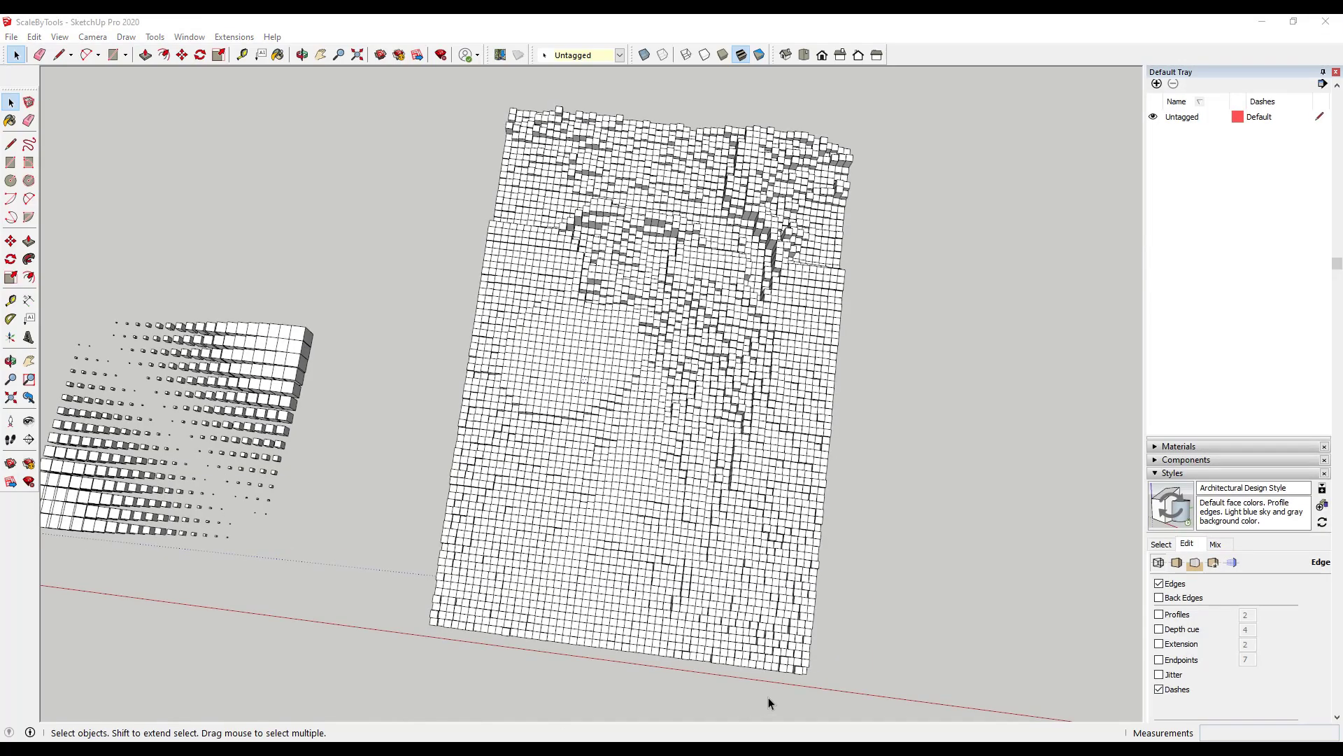
{"action": "middle_click_drag", "start_coordinate": [828, 570], "coordinate": [848, 547]}
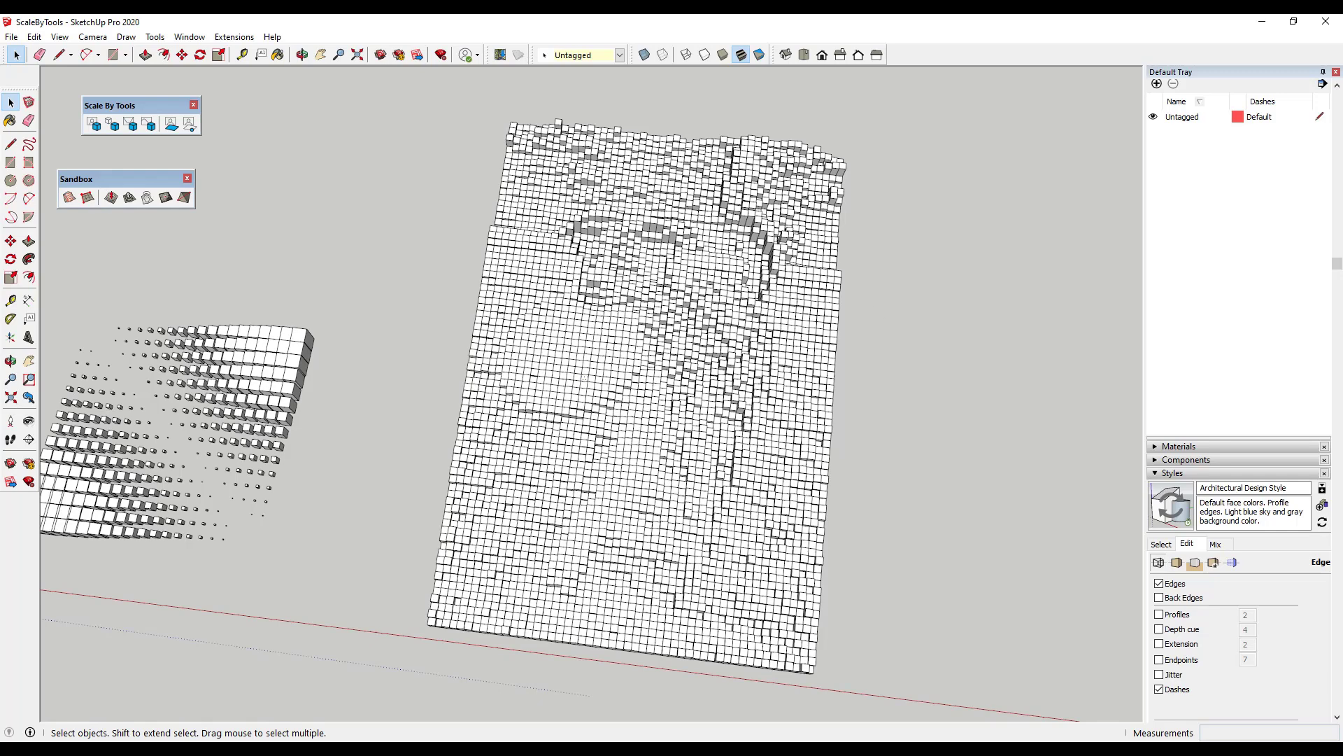
- Compare the extruded mesh with the Bonniedisc Small.jpg dog photo and examine the relief from oblique and top views
{"action": "mouse_move", "coordinate": [1036, 135]}
{"action": "left_mouse_down"}
{"action": "mouse_move", "coordinate": [1091, 90]}
{"action": "mouse_move", "coordinate": [1081, 86]}
{"action": "left_mouse_up"}
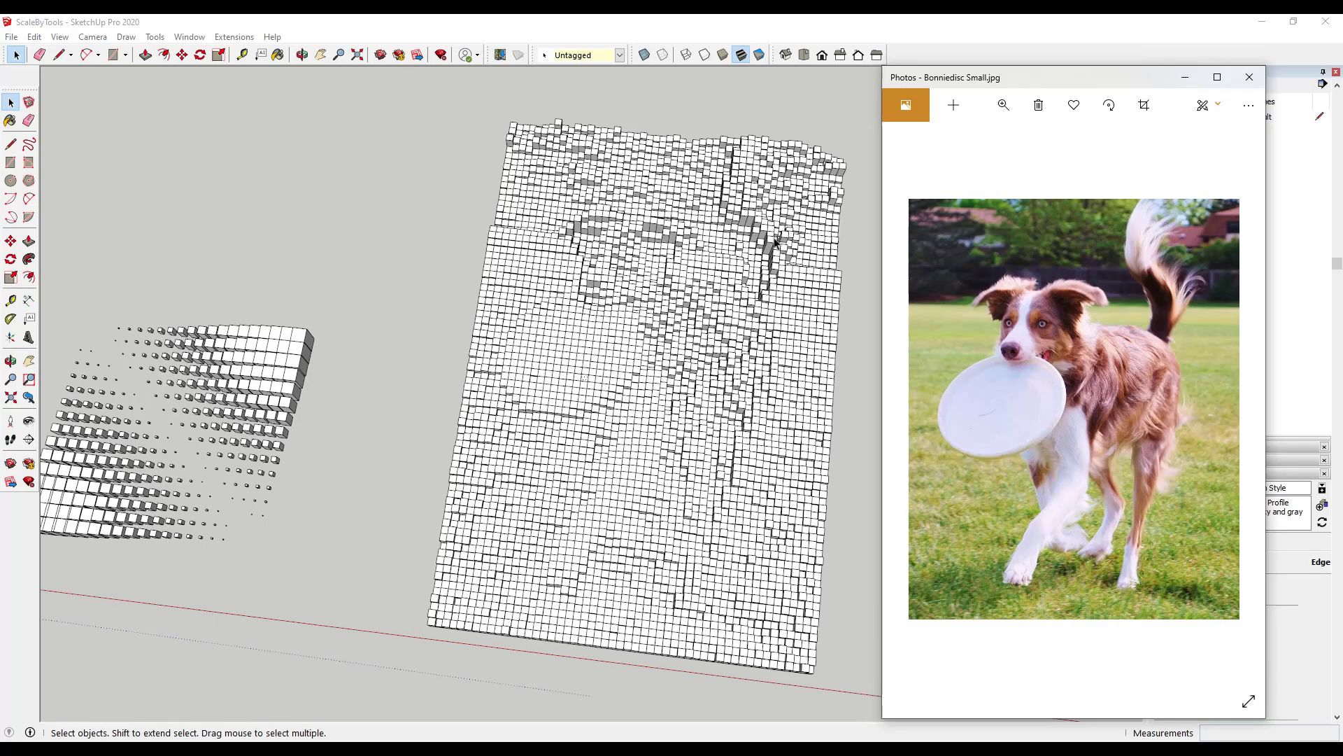
{"action": "mouse_move", "coordinate": [713, 612]}
{"action": "middle_mouse_down"}
{"action": "mouse_move", "coordinate": [695, 531]}
{"action": "mouse_move", "coordinate": [608, 480]}
{"action": "mouse_move", "coordinate": [644, 314]}
{"action": "mouse_move", "coordinate": [707, 510]}
{"action": "mouse_move", "coordinate": [779, 516]}
{"action": "mouse_move", "coordinate": [586, 172]}
{"action": "middle_mouse_up"}
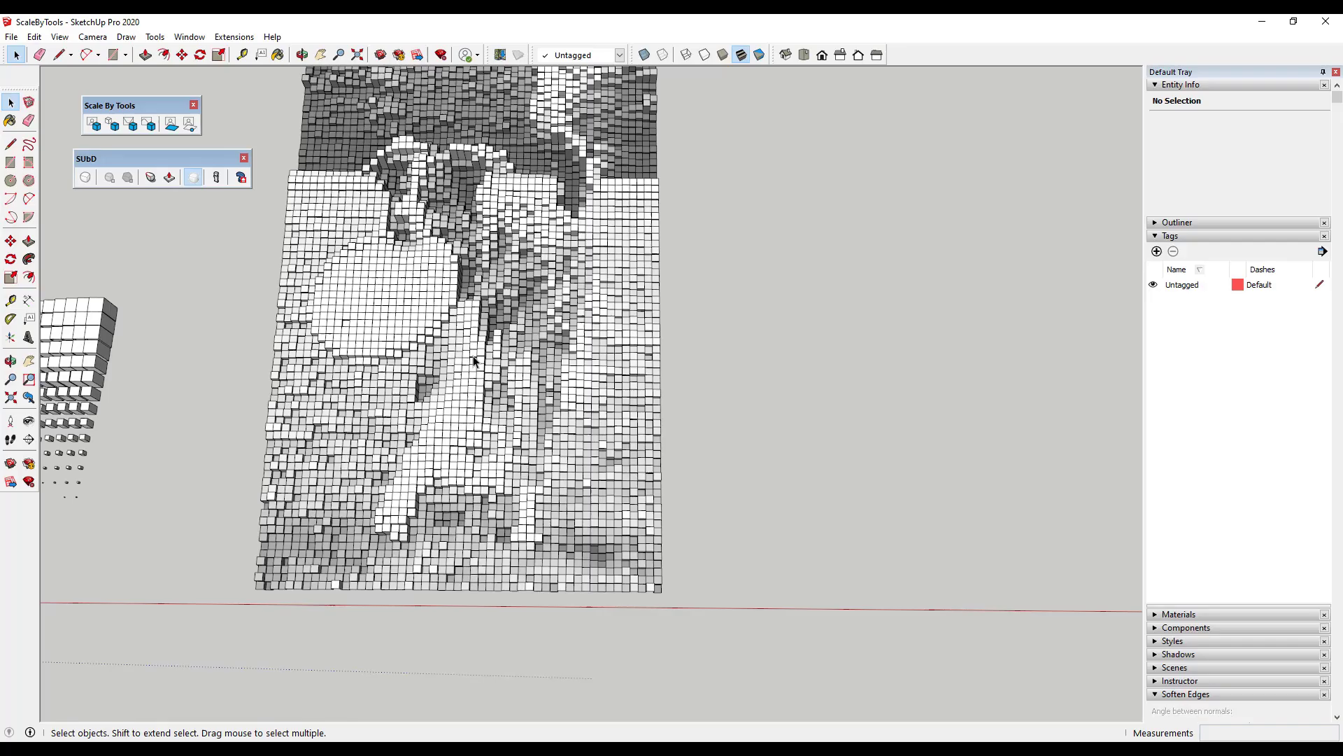
{"action": "middle_click_drag", "start_coordinate": [490, 392], "coordinate": [398, 449]}
{"action": "scroll", "coordinate": [399, 298], "scroll_direction": "up", "scroll_amount": 3}
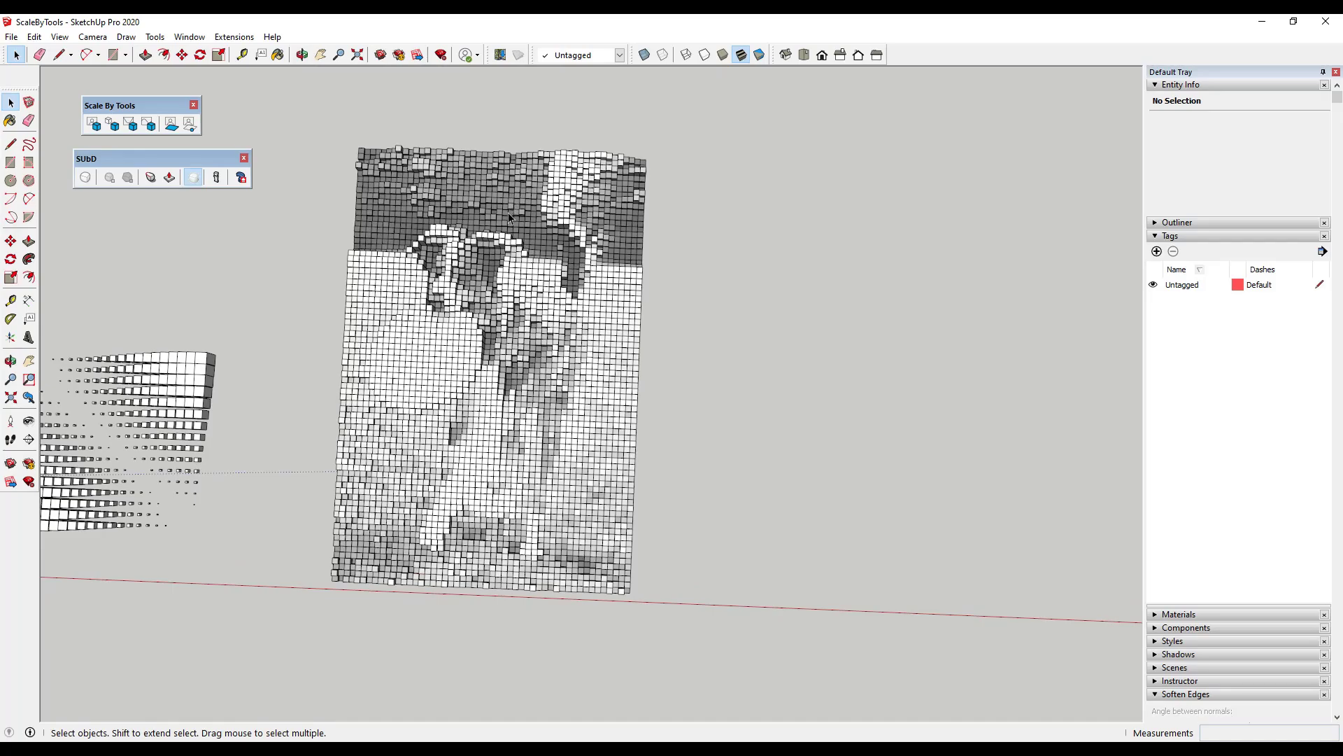
{"action": "middle_click_drag", "start_coordinate": [536, 537], "coordinate": [488, 317]}
{"action": "key", "text": "F3"}
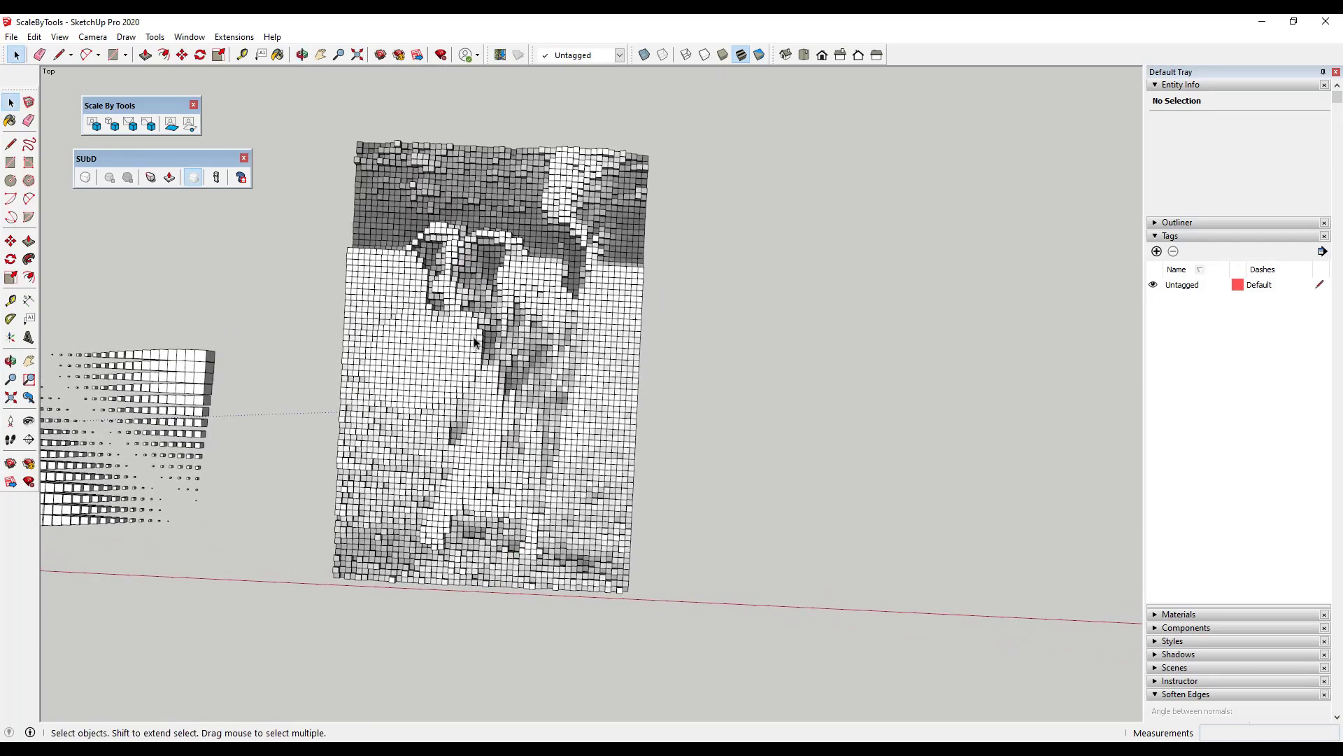
{"action": "scroll", "coordinate": [474, 342], "scroll_direction": "down", "scroll_amount": 3}
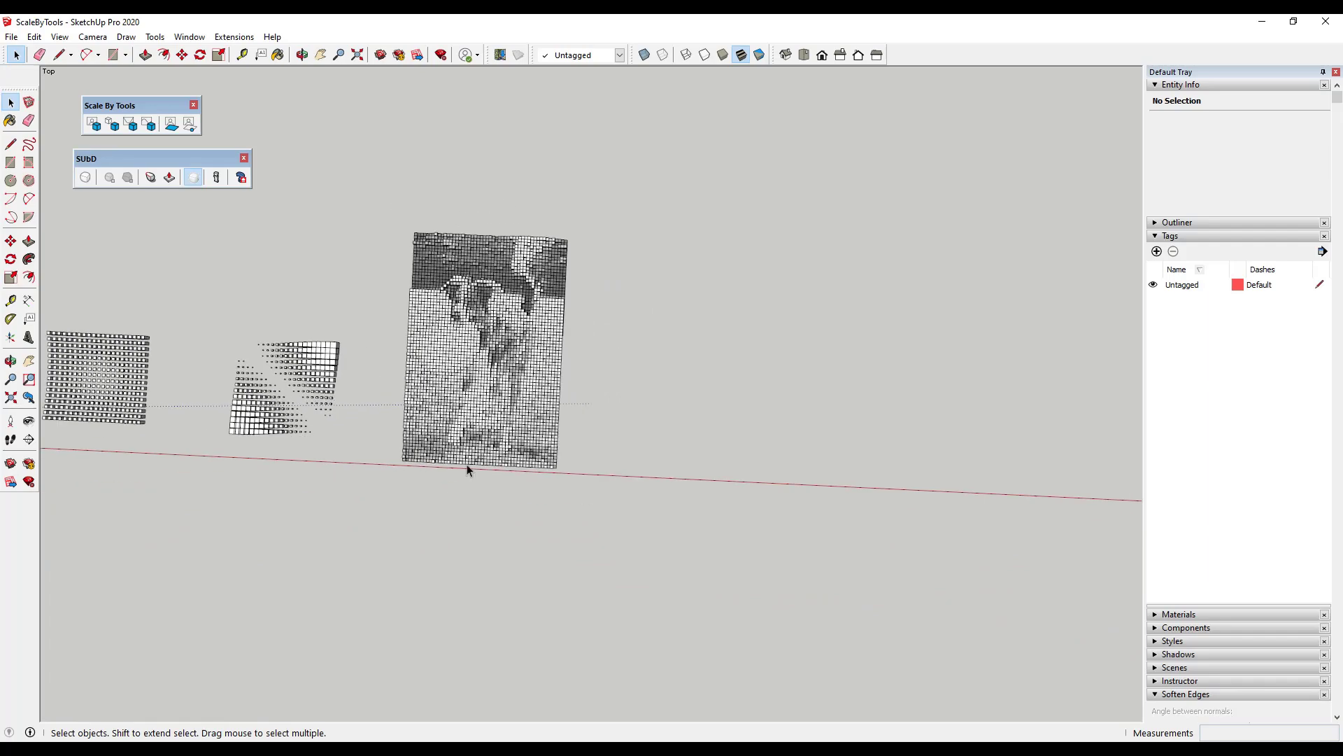
{"action": "middle_click_drag", "start_coordinate": [463, 557], "coordinate": [531, 420]}
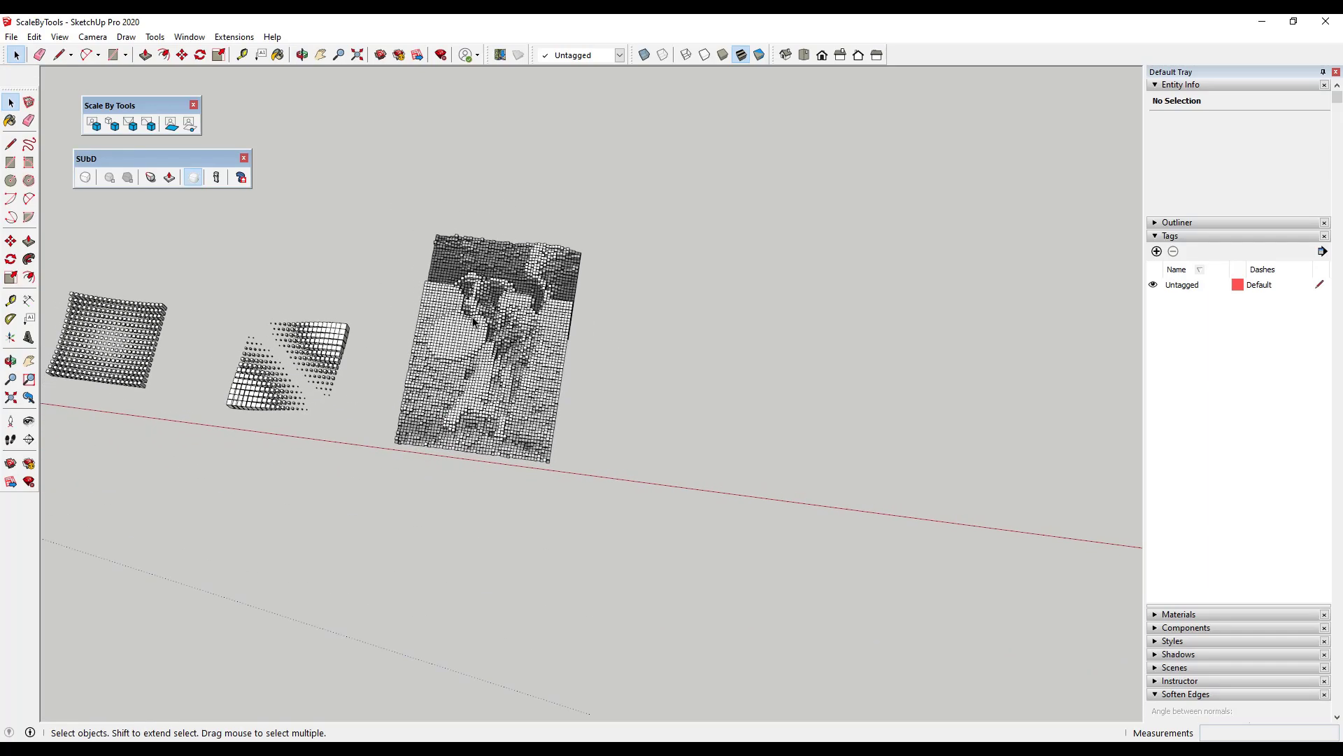
{"action": "scroll", "coordinate": [560, 371], "scroll_direction": "up", "scroll_amount": 4}
{"action": "middle_click_drag", "start_coordinate": [558, 370], "coordinate": [423, 452]}
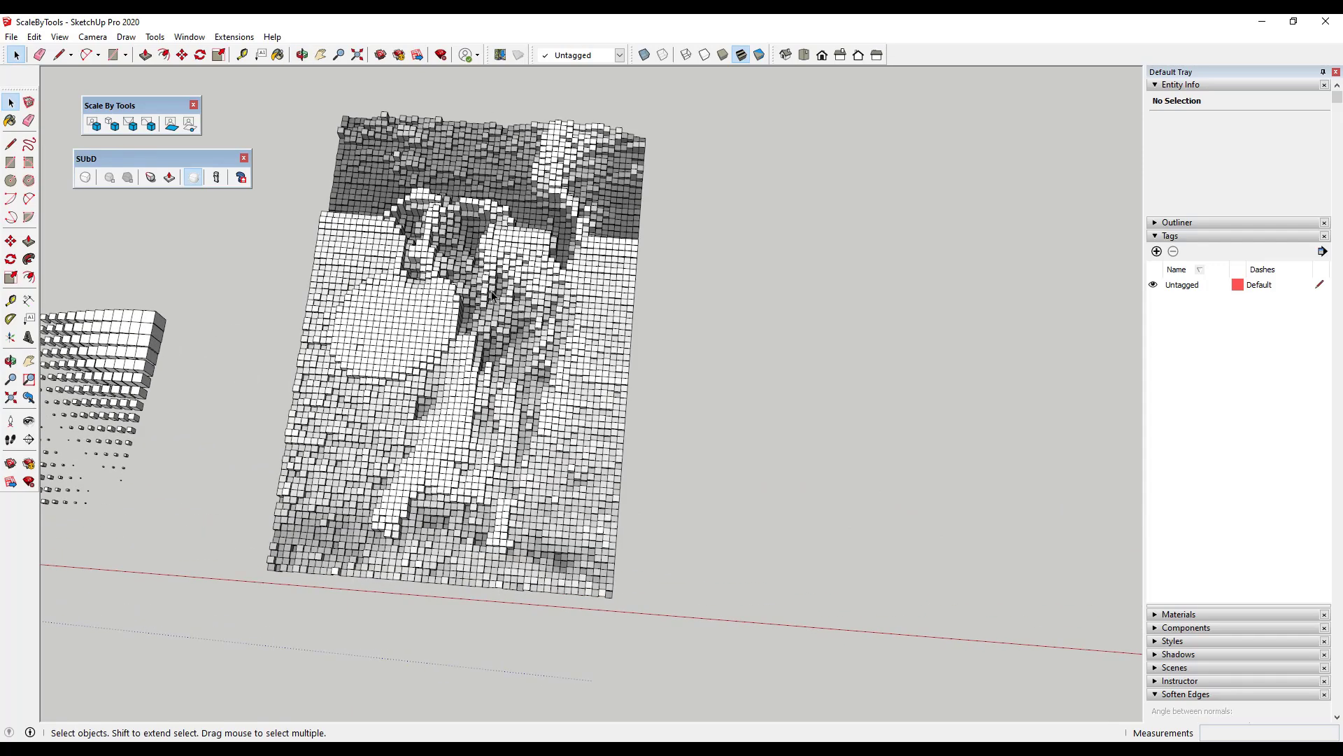
{"action": "left_click", "coordinate": [804, 55]}
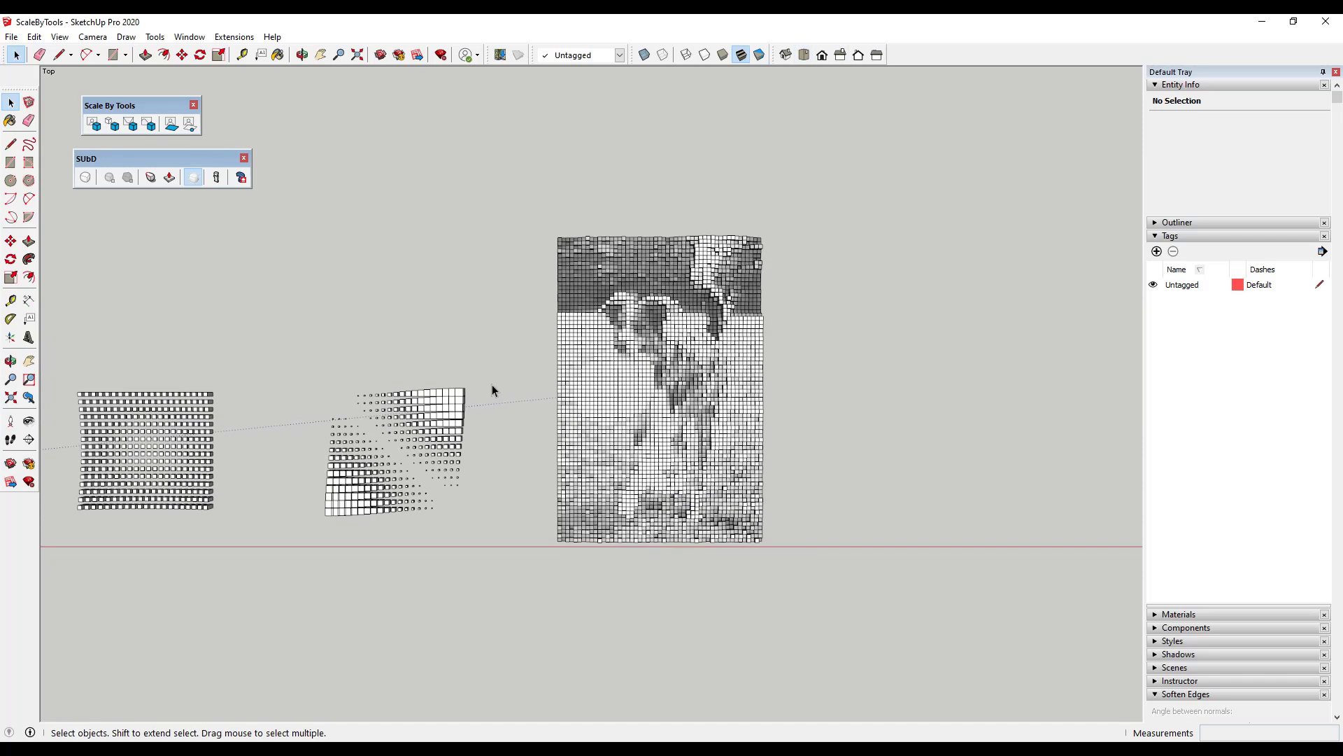
{"action": "scroll", "coordinate": [728, 409], "scroll_direction": "up", "scroll_amount": 2}
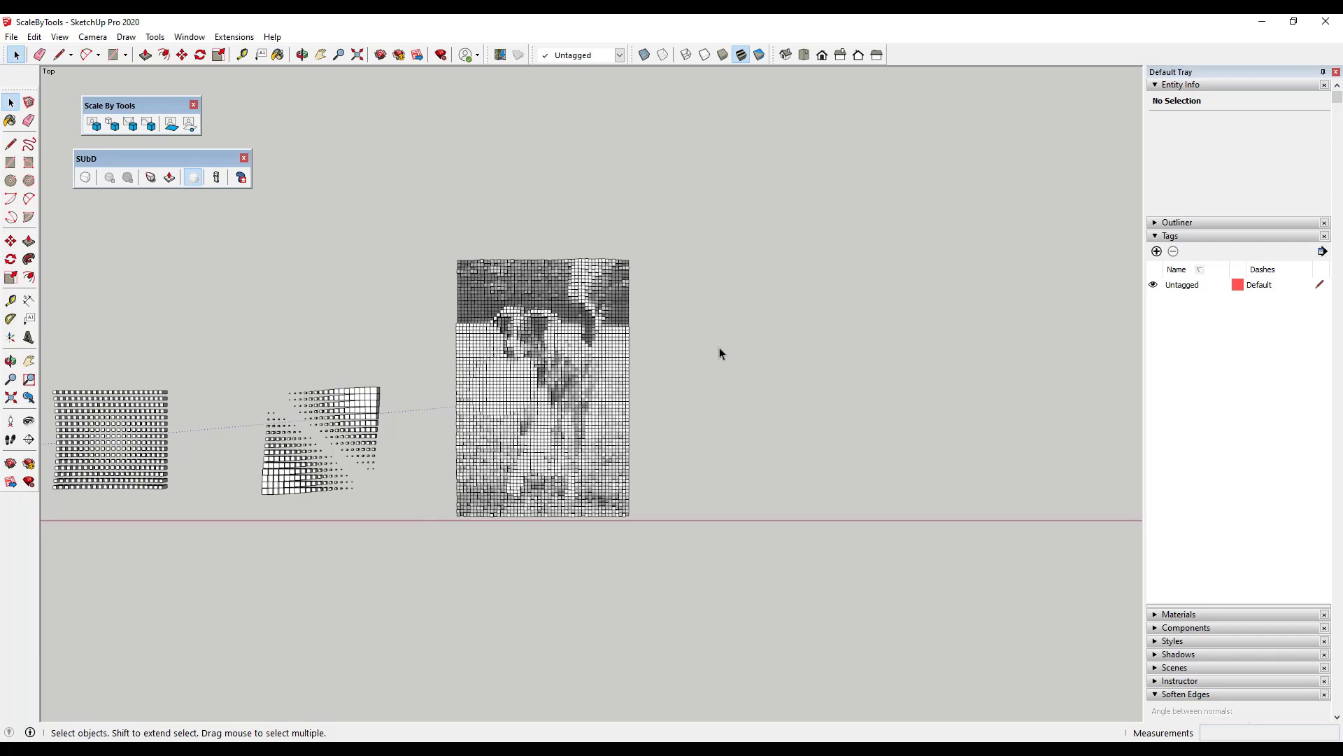
{"action": "scroll", "coordinate": [553, 389], "scroll_direction": "up", "scroll_amount": 3}
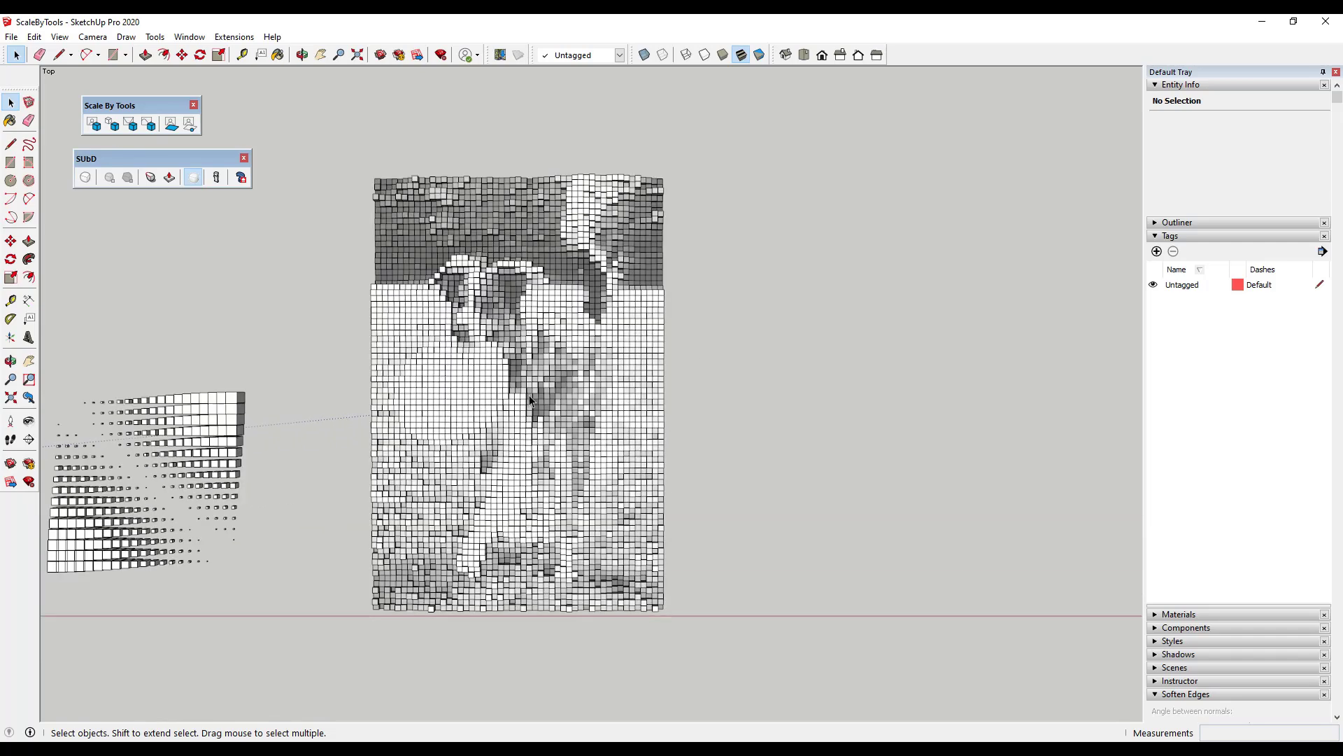
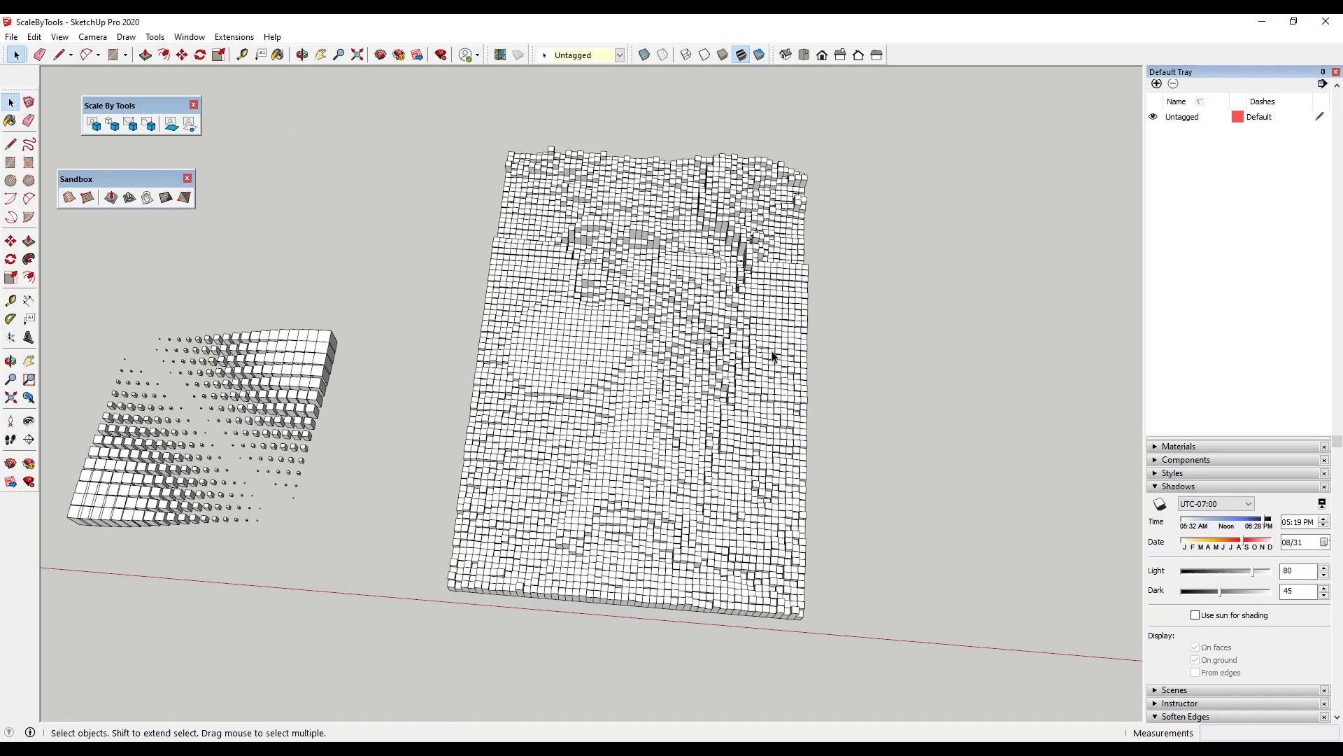
- Switch to Chrome to look at the Google results for "height map", and return to SketchUp
{"action": "scroll", "coordinate": [402, 389], "scroll_direction": "down", "scroll_amount": 3}
{"action": "middle_click_drag", "start_coordinate": [402, 389], "coordinate": [371, 298]}
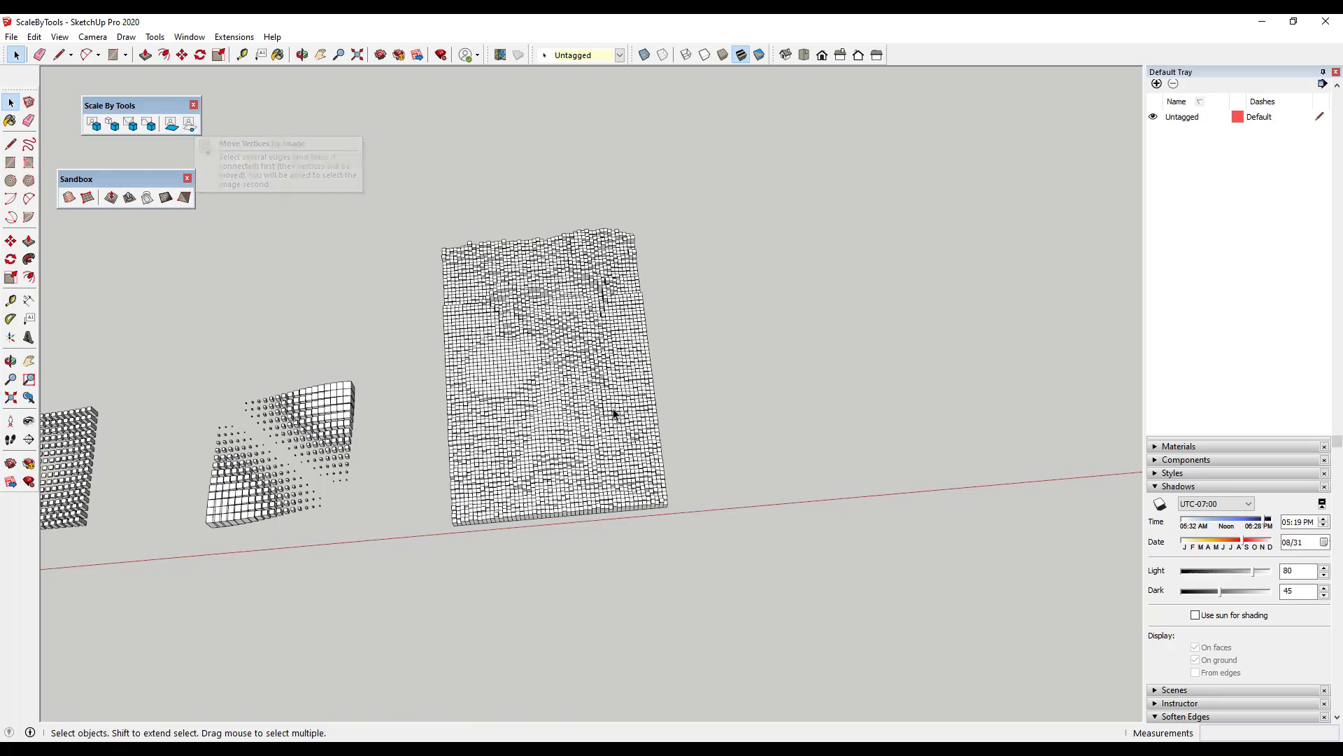
{"action": "scroll", "coordinate": [341, 445], "scroll_direction": "down", "scroll_amount": 2}
{"action": "middle_click_drag", "start_coordinate": [943, 357], "coordinate": [836, 377]}
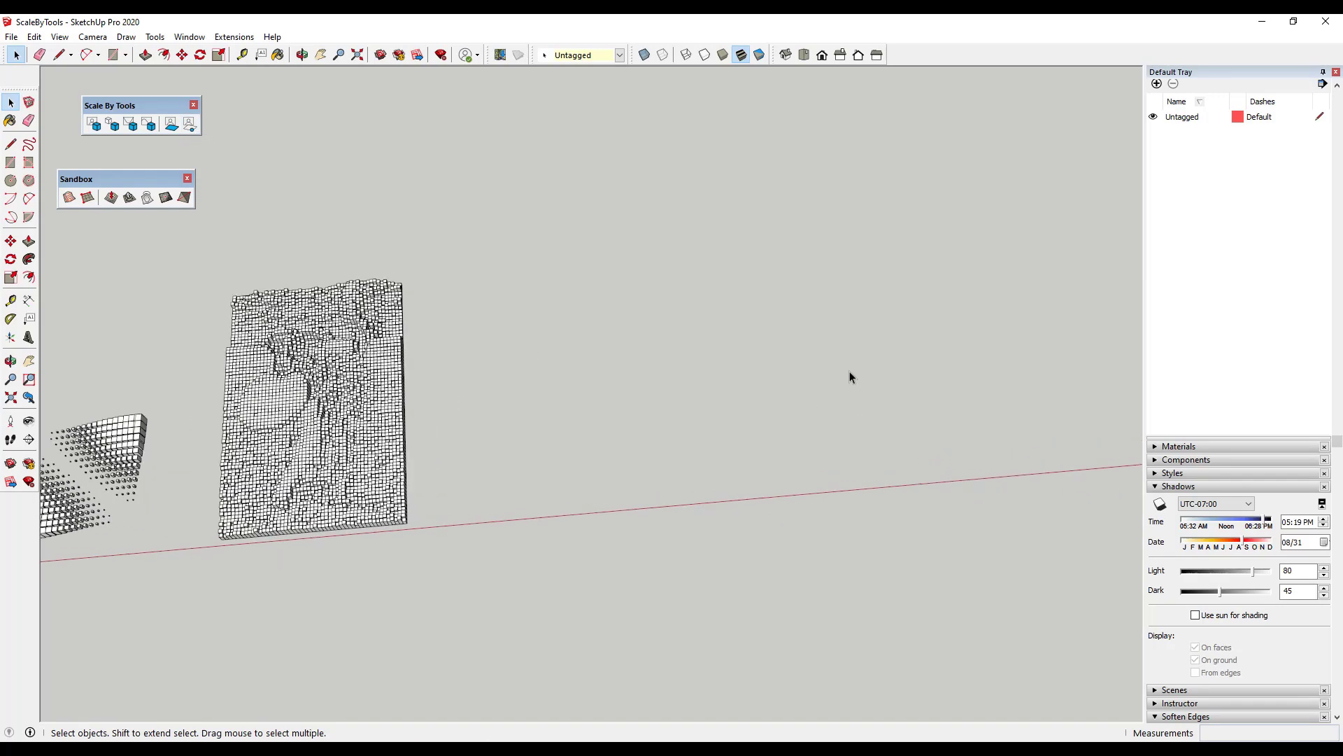
{"action": "key", "text": "alt+Tab"}
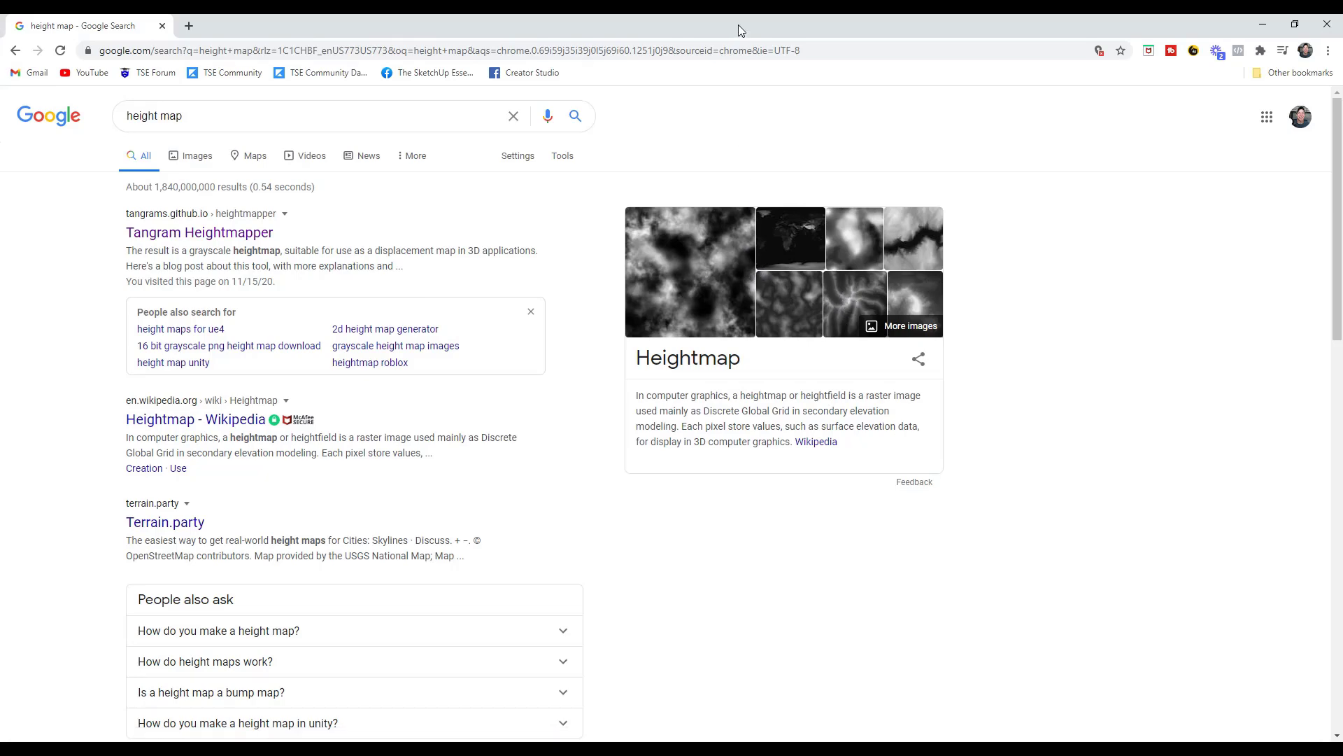
{"action": "left_click", "coordinate": [1263, 24]}
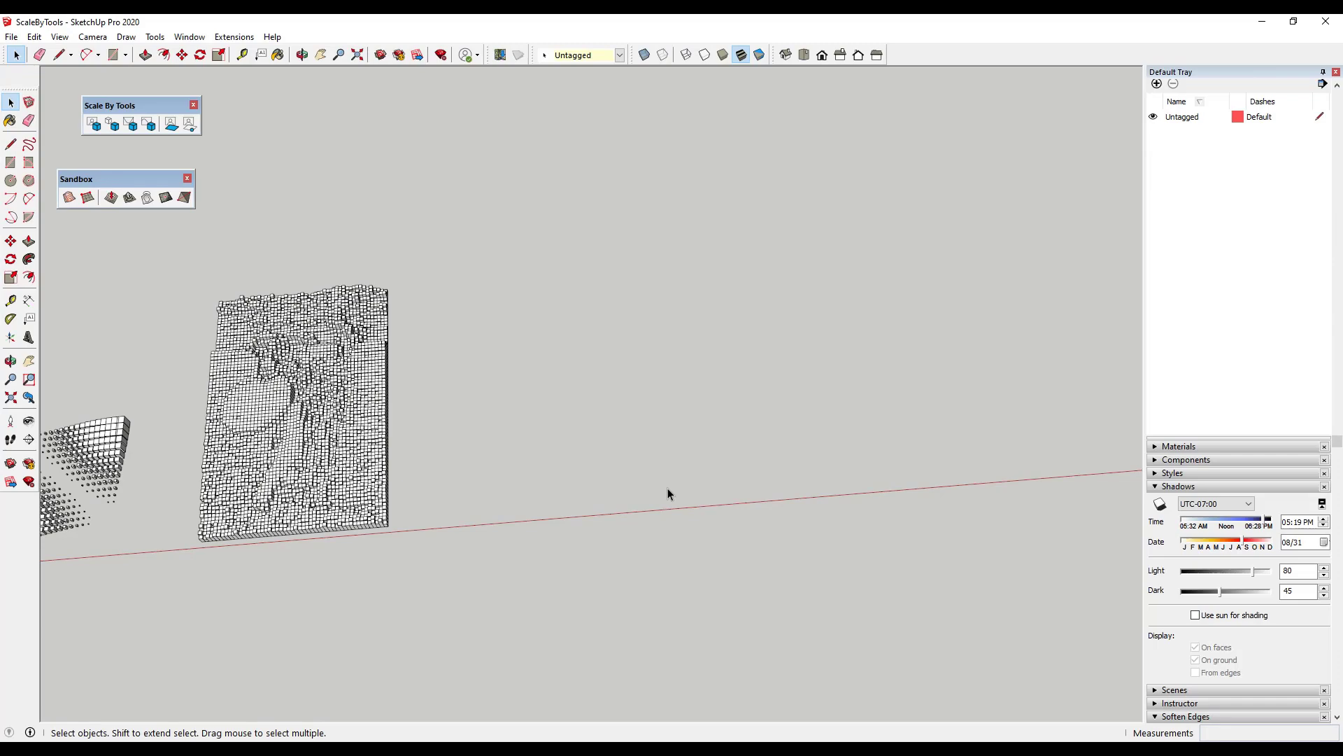
{"action": "middle_click_drag", "start_coordinate": [635, 494], "coordinate": [501, 511]}
{"action": "scroll", "coordinate": [507, 518], "scroll_direction": "up", "scroll_amount": 2}
{"action": "key", "text": "r"}
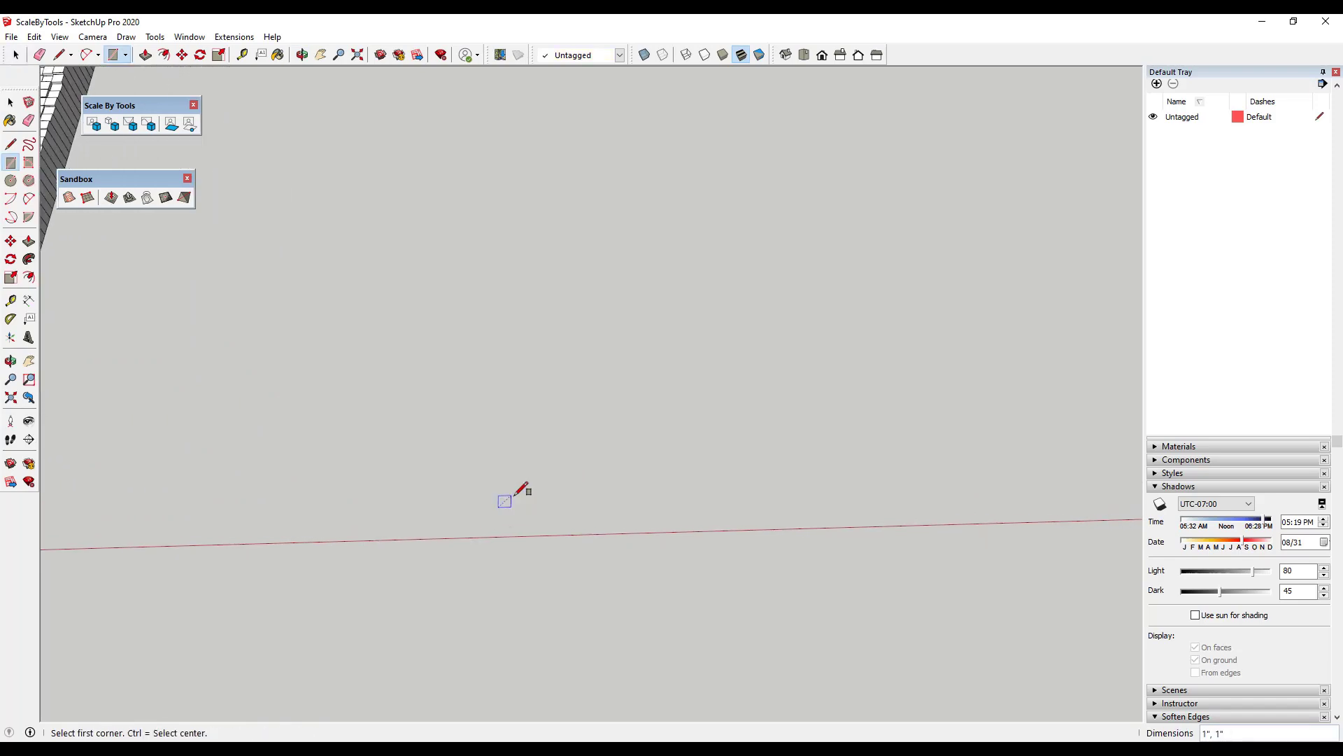
{"action": "key", "text": "space"}
{"action": "left_click_drag", "start_coordinate": [571, 469], "coordinate": [438, 526]}
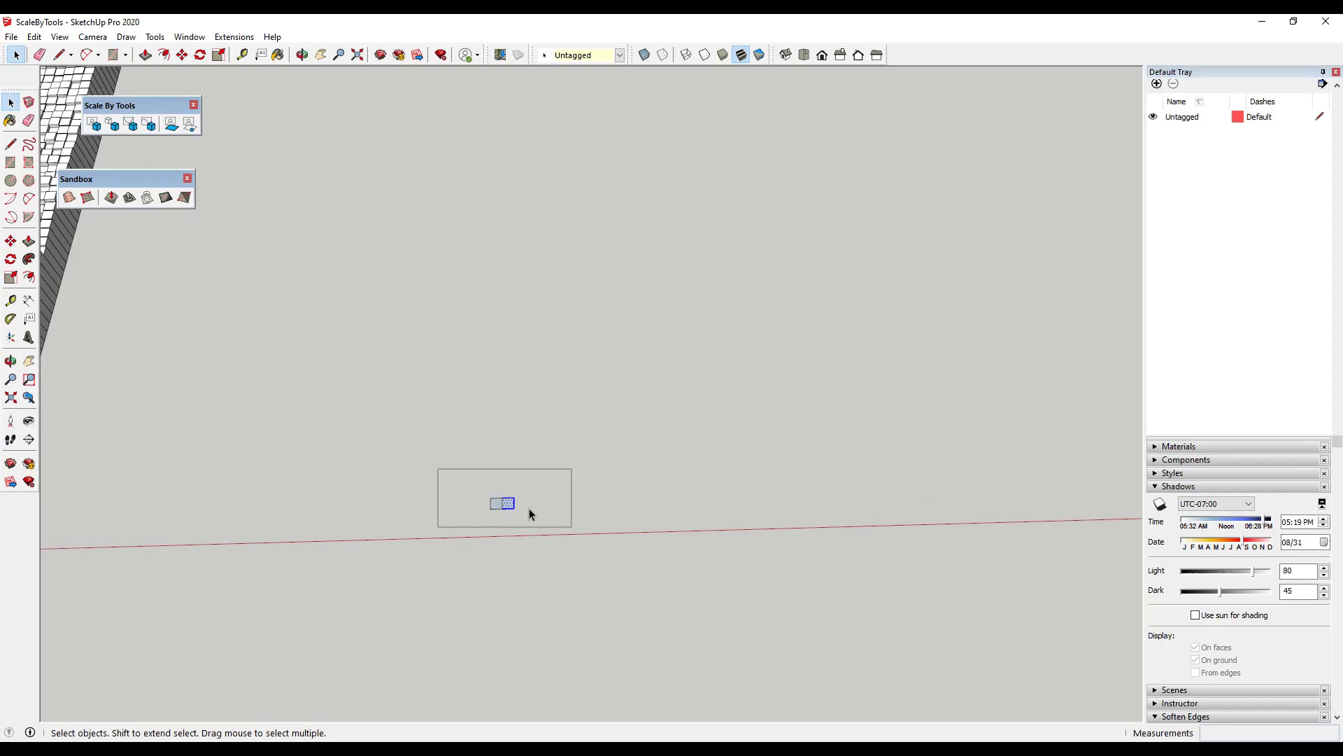
{"action": "key", "text": "m"}
{"action": "key", "text": "ctrl"}
{"action": "left_click", "coordinate": [502, 503]}
{"action": "left_click", "coordinate": [539, 495]}
{"action": "type", "text": "x50"}
{"action": "key", "text": "Return"}
{"action": "key", "text": "space"}
{"action": "scroll", "coordinate": [946, 515], "scroll_direction": "down", "scroll_amount": 3}
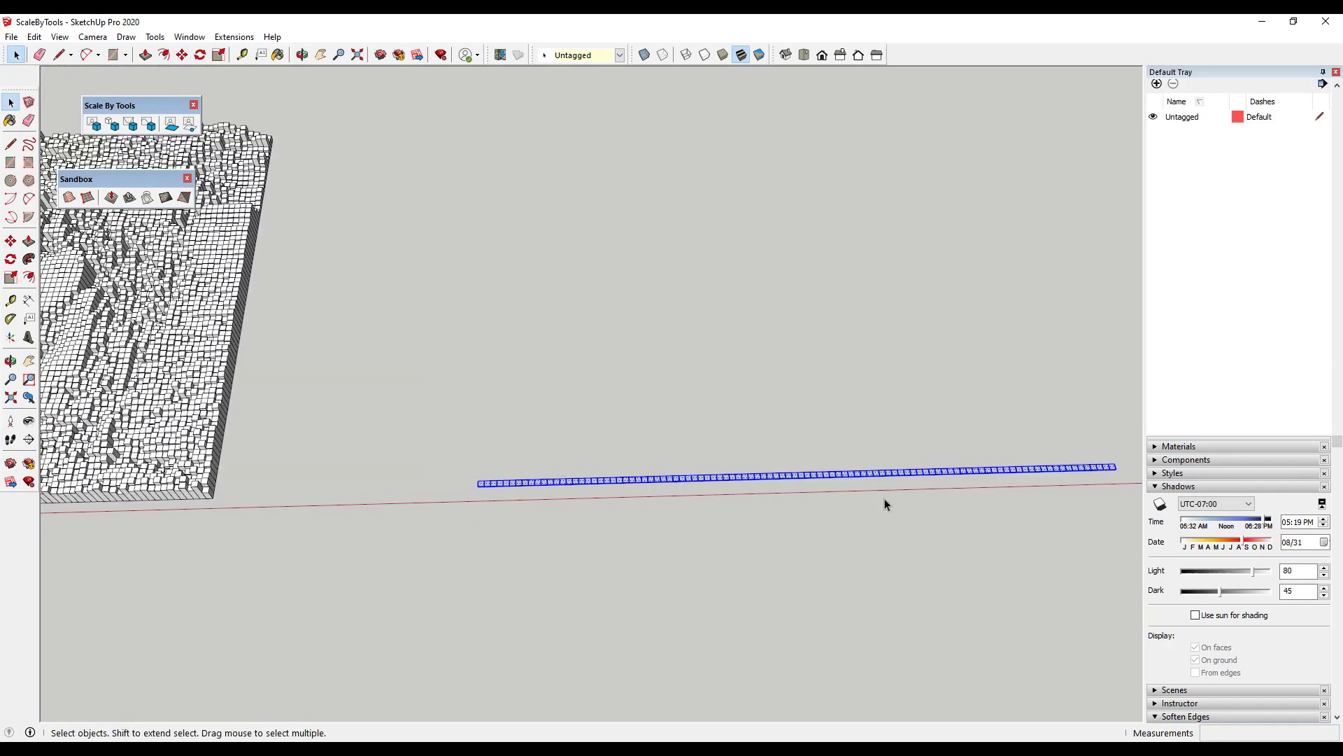
{"action": "scroll", "coordinate": [884, 504], "scroll_direction": "down", "scroll_amount": 2}
{"action": "key", "text": "Delete"}
{"action": "left_click", "coordinate": [68, 197]}
{"action": "left_click", "coordinate": [426, 482]}
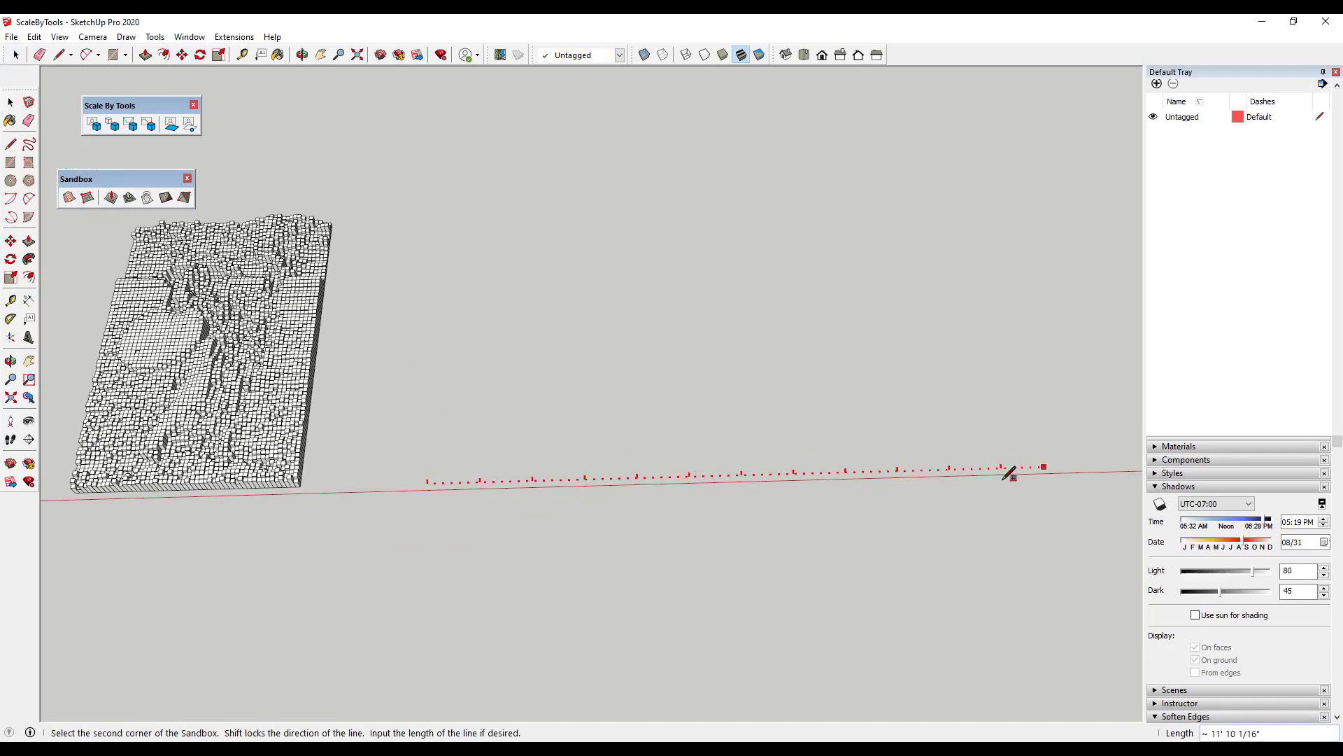
{"action": "left_click", "coordinate": [1009, 474]}
{"action": "left_click", "coordinate": [630, 345]}
{"action": "key", "text": "space"}
{"action": "middle_click_drag", "start_coordinate": [786, 426], "coordinate": [686, 435]}
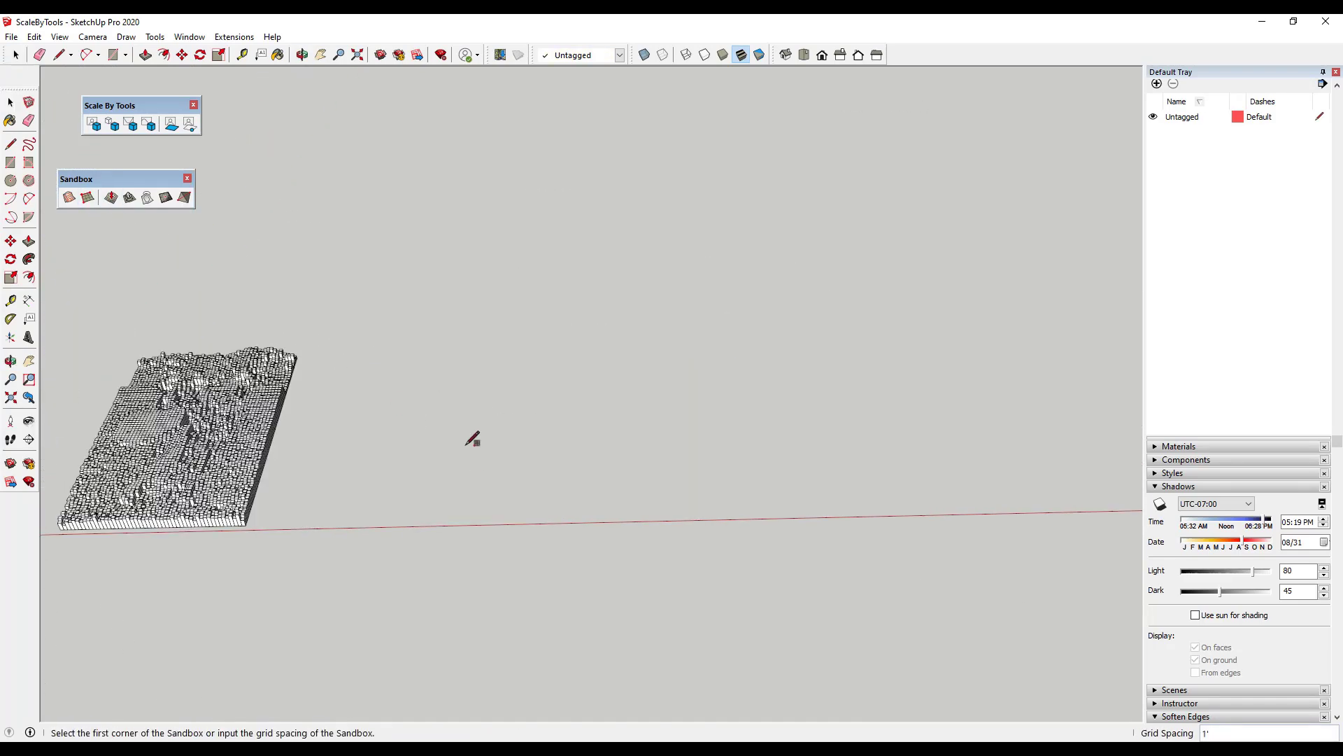
- Draw a flat sandbox mesh with 1" grid spacing, about 5' 2" deep, beside the dog relief and select all geometry inside its group
{"action": "left_click", "coordinate": [368, 523]}
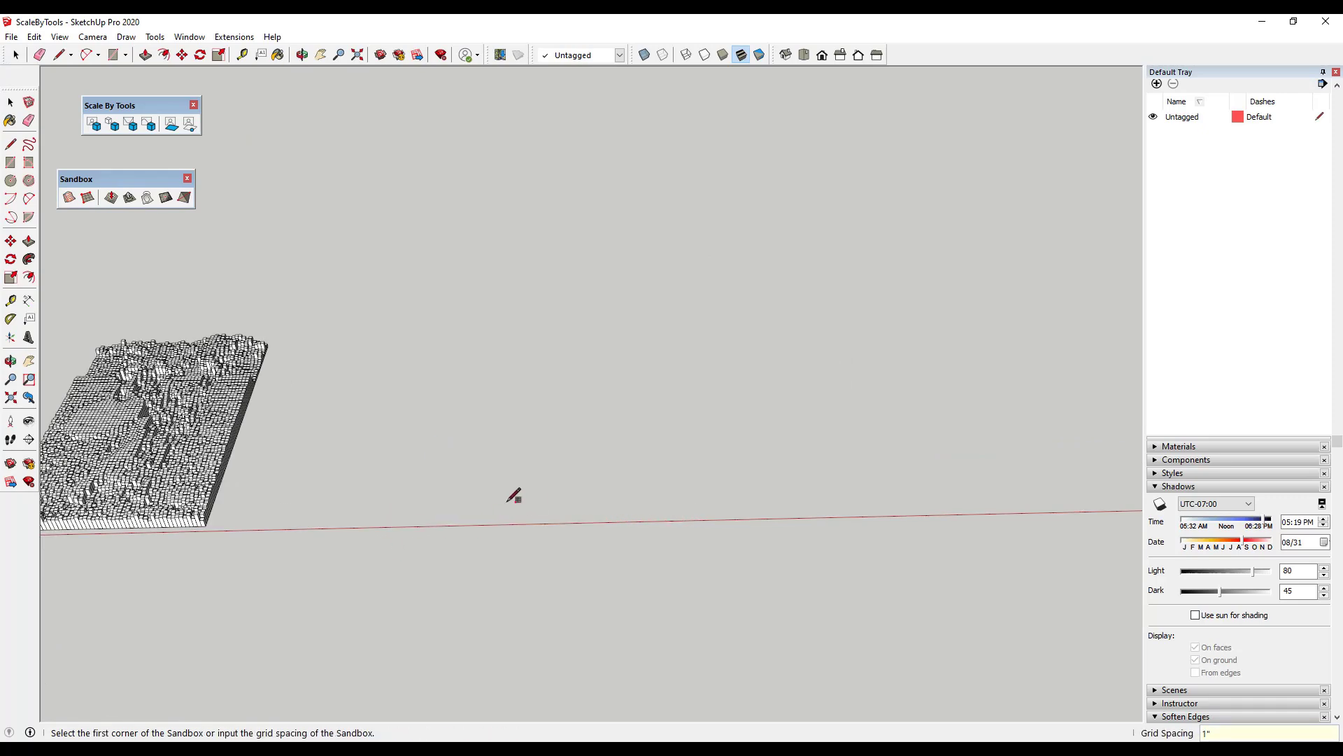
{"action": "left_click", "coordinate": [332, 517]}
{"action": "left_click", "coordinate": [603, 511]}
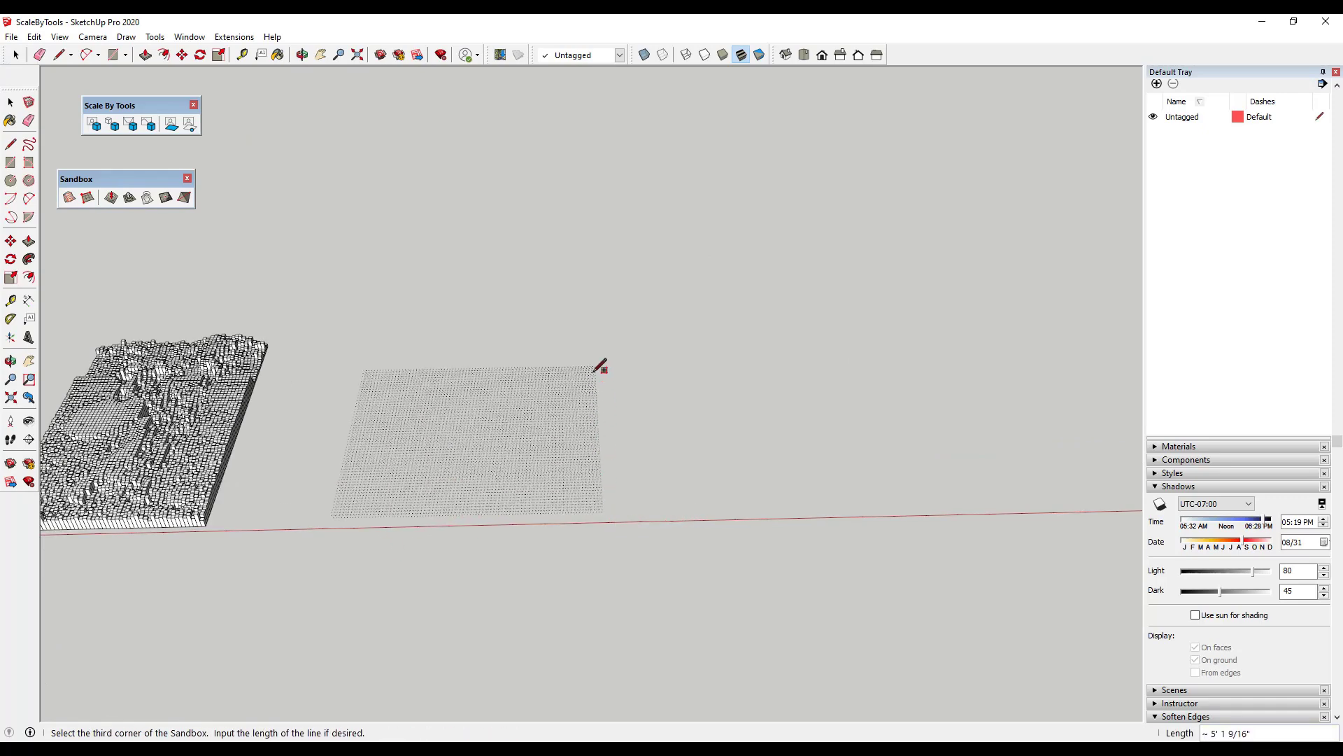
{"action": "left_click", "coordinate": [600, 366]}
{"action": "scroll", "coordinate": [441, 449], "scroll_direction": "up", "scroll_amount": 3}
{"action": "middle_click_drag", "start_coordinate": [441, 450], "coordinate": [538, 433]}
{"action": "left_click", "coordinate": [519, 437]}
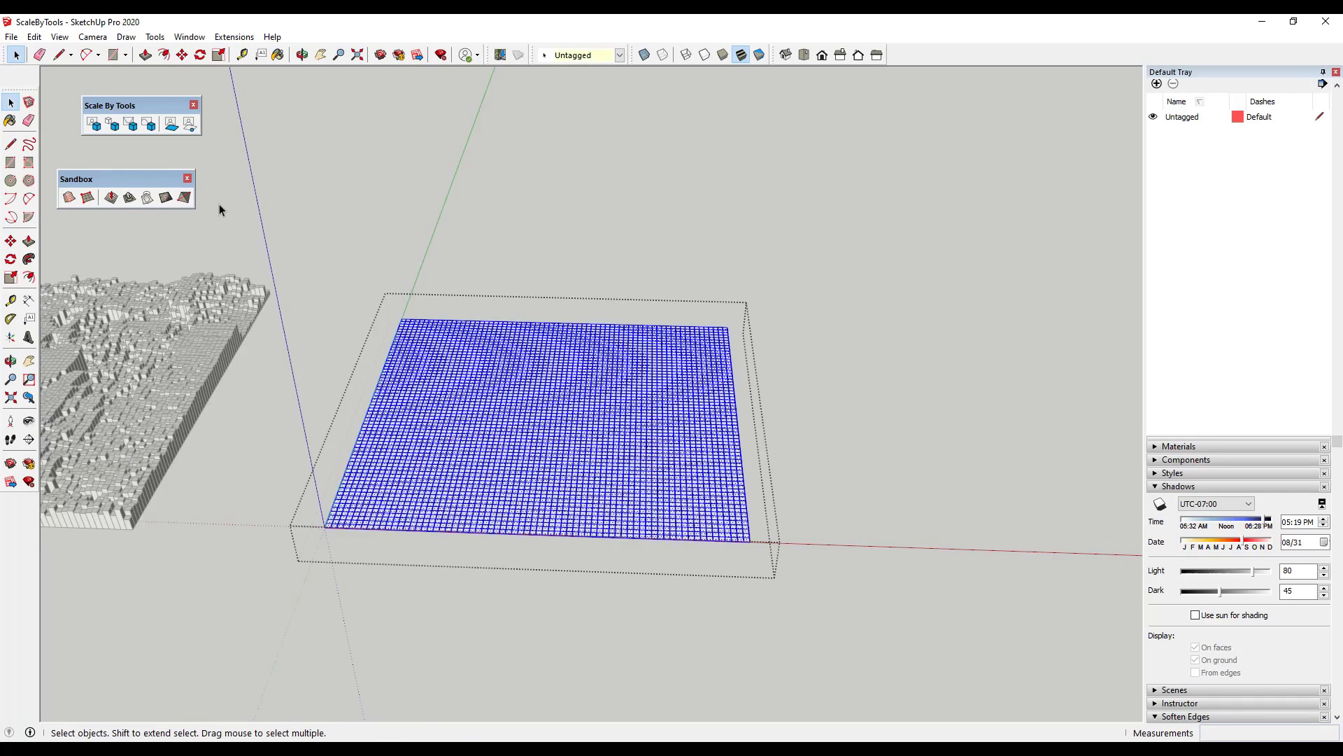
- Move the mesh's vertices by the tufted cushion image, with maximum motion 0 in RED and GREEN, 3 in BLUE and RED-GREEN (x-y) orientation
{"action": "left_click", "coordinate": [189, 124]}
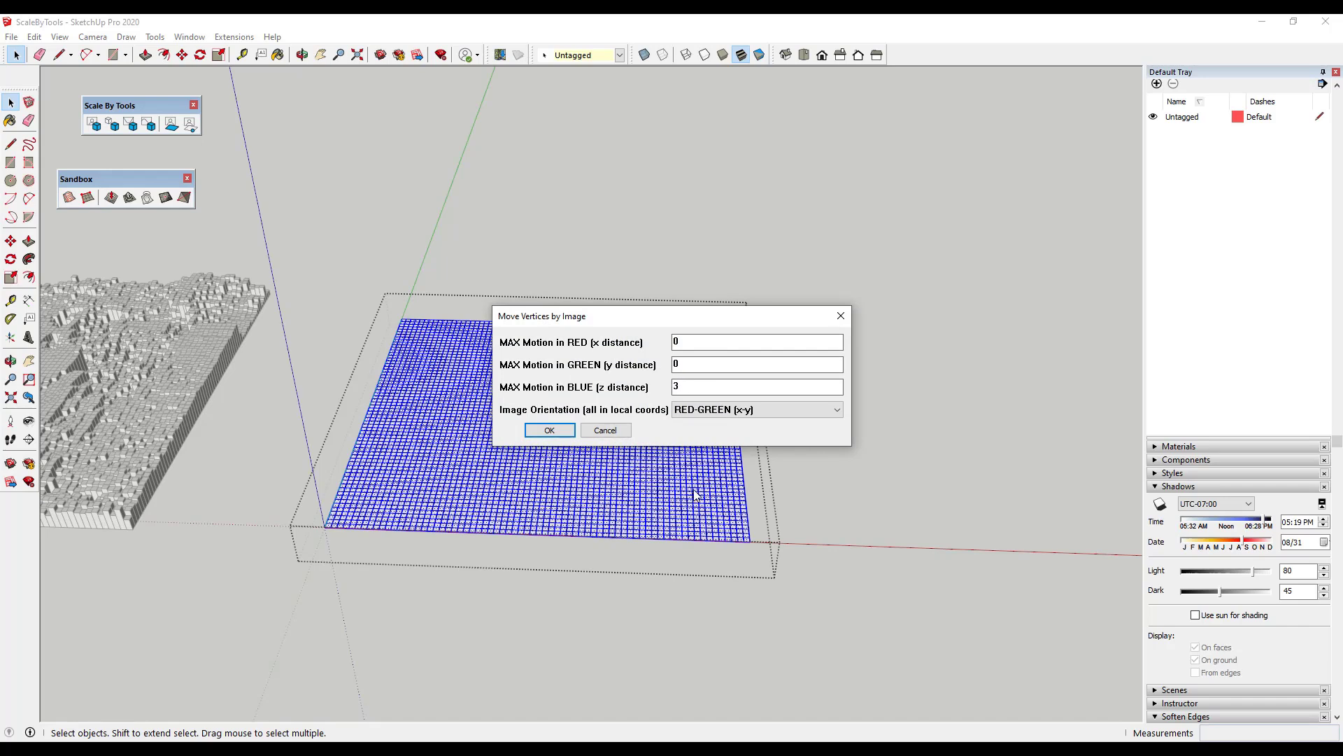
{"action": "left_click", "coordinate": [560, 429]}
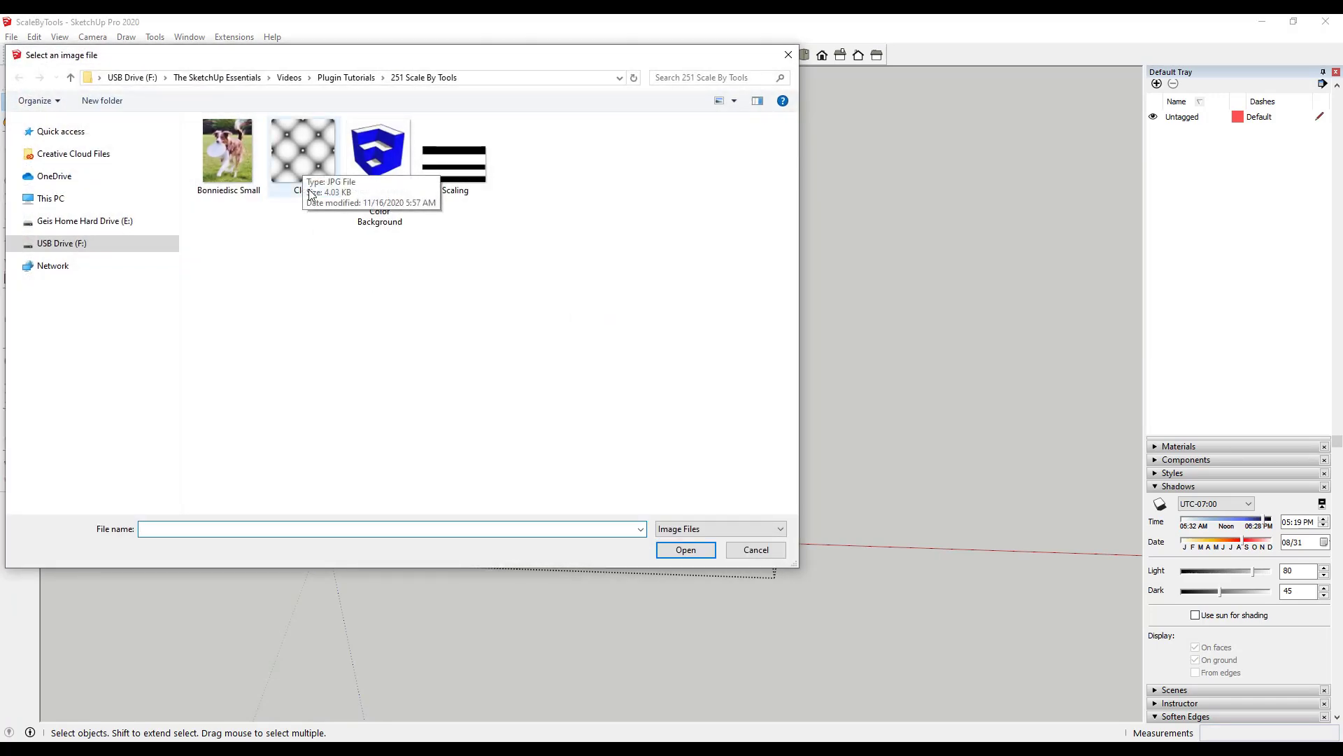
{"action": "double_click", "coordinate": [295, 165]}
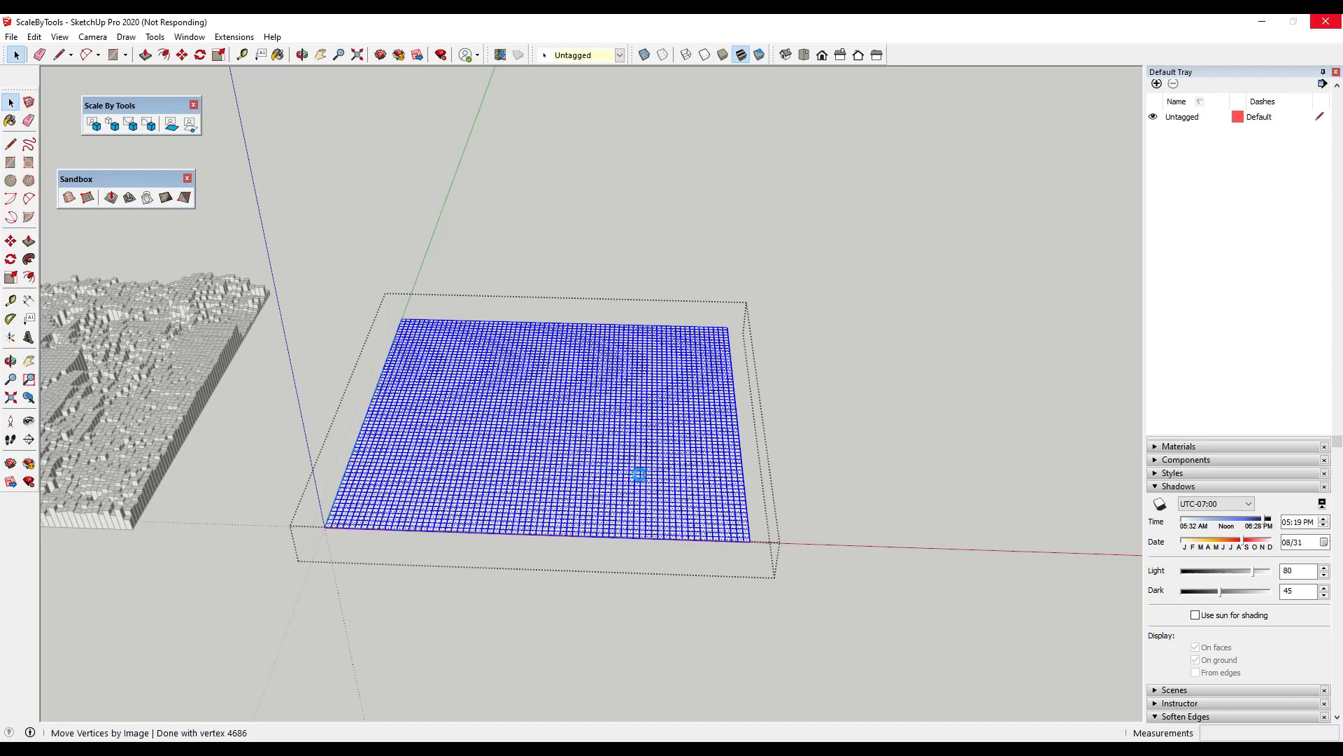
{"action": "mouse_move", "coordinate": [632, 469]}
{"action": "middle_mouse_down"}
{"action": "mouse_move", "coordinate": [585, 375]}
{"action": "mouse_move", "coordinate": [591, 519]}
{"action": "mouse_move", "coordinate": [614, 464]}
{"action": "middle_mouse_up"}
{"action": "scroll", "coordinate": [580, 454], "scroll_direction": "up", "scroll_amount": 3}
{"action": "scroll", "coordinate": [614, 464], "scroll_direction": "down", "scroll_amount": 3}
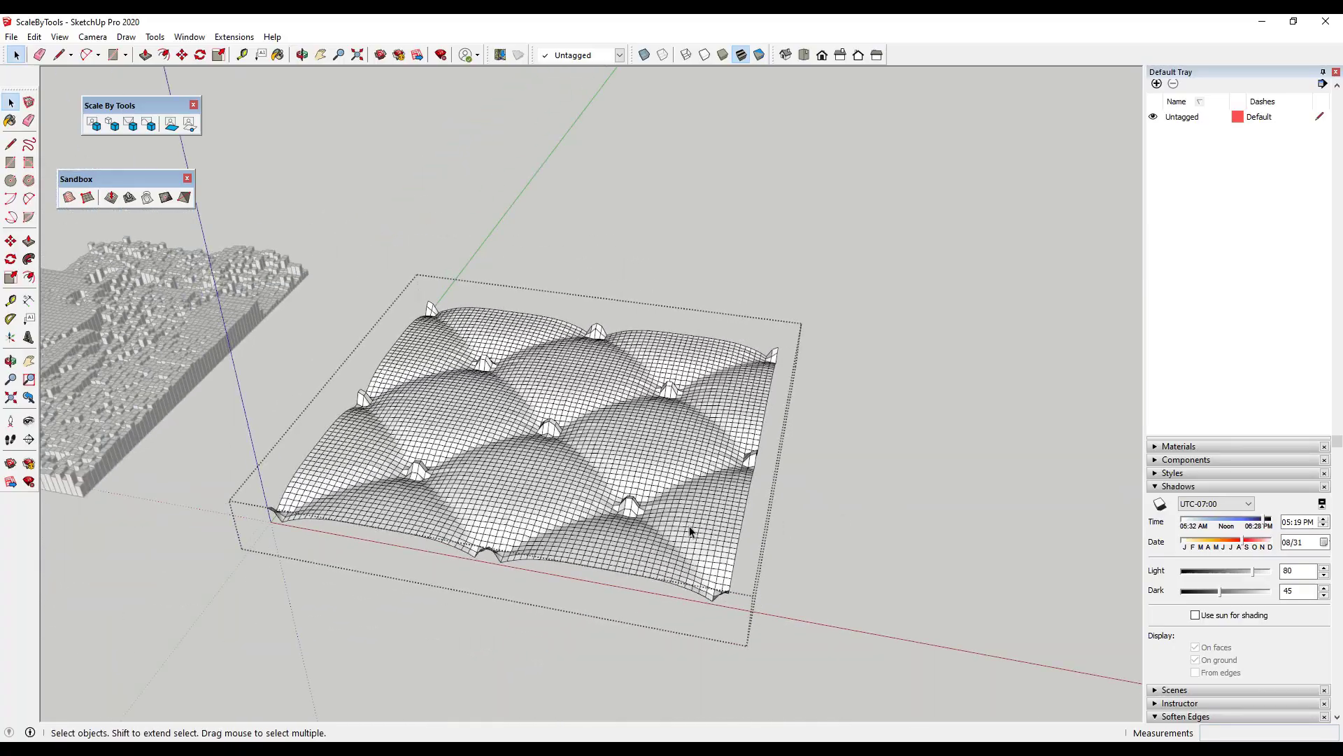
- Exit the cushion mesh's group and select the whole group
{"action": "middle_click_drag", "start_coordinate": [689, 531], "coordinate": [902, 504]}
{"action": "left_click", "coordinate": [605, 475]}
{"action": "middle_click_drag", "start_coordinate": [605, 476], "coordinate": [684, 405]}
{"action": "scroll", "coordinate": [728, 363], "scroll_direction": "down", "scroll_amount": 5}
{"action": "middle_click_drag", "start_coordinate": [728, 363], "coordinate": [692, 468]}
{"action": "scroll", "coordinate": [685, 467], "scroll_direction": "up", "scroll_amount": 3}
{"action": "scroll", "coordinate": [686, 467], "scroll_direction": "up", "scroll_amount": 2}
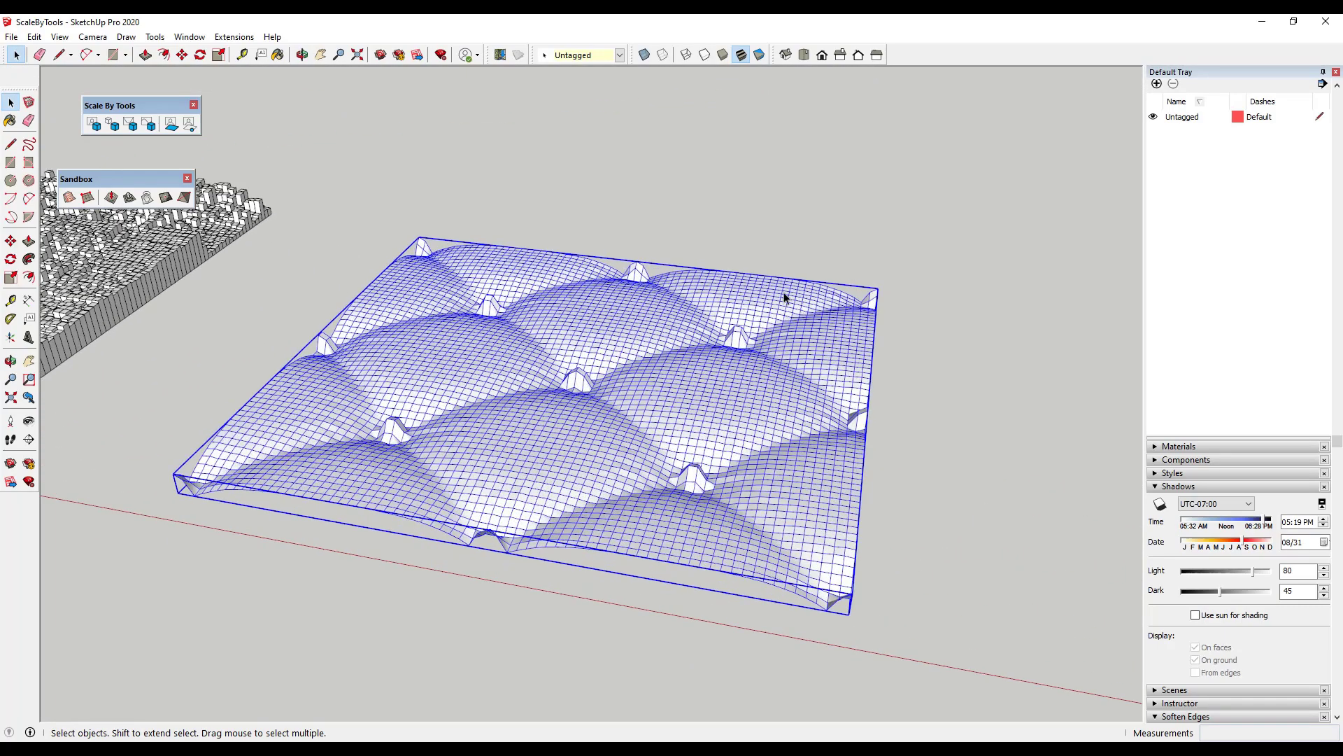
- Show the SUbD toolbar, turn on subdivision for the cushion mesh, and move the toolbar clear of Scale By Tools
{"action": "right_click", "coordinate": [996, 52]}
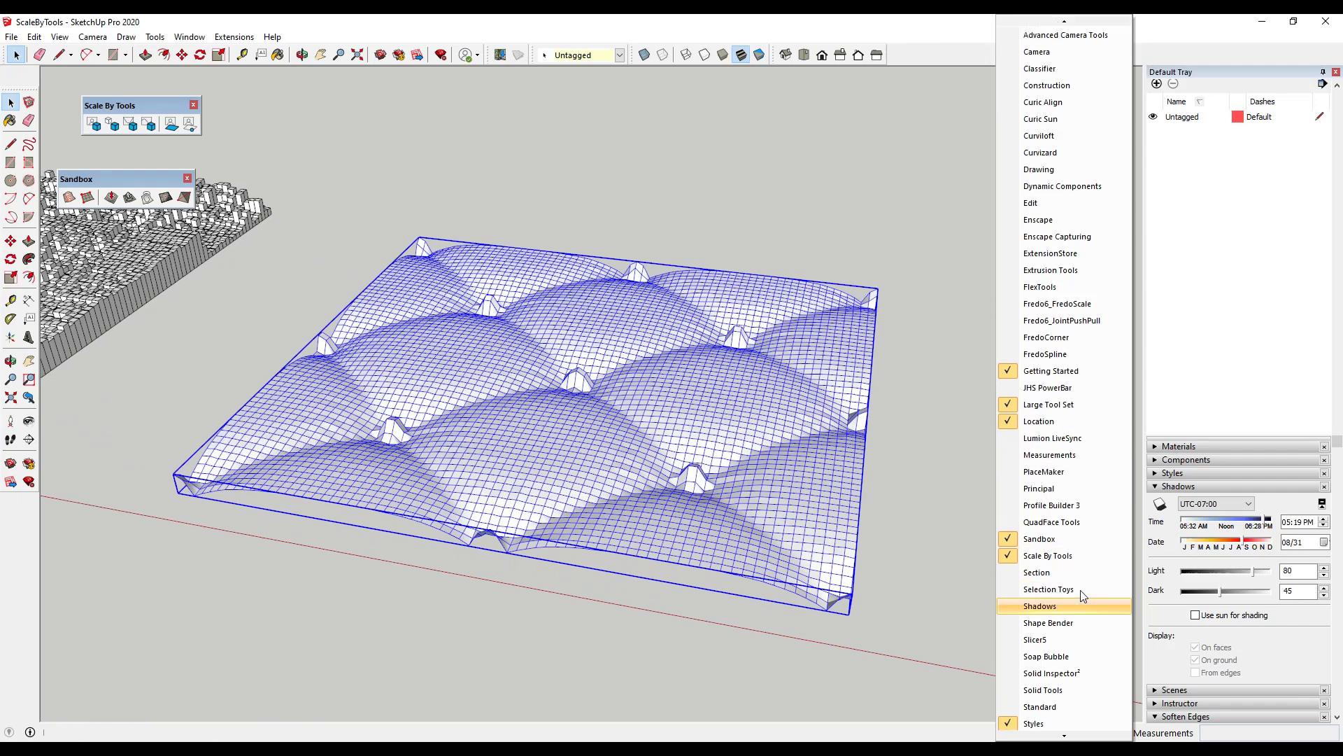
{"action": "scroll", "coordinate": [1080, 594], "scroll_direction": "down", "scroll_amount": 5}
{"action": "left_click", "coordinate": [1077, 572]}
{"action": "left_click", "coordinate": [34, 37]}
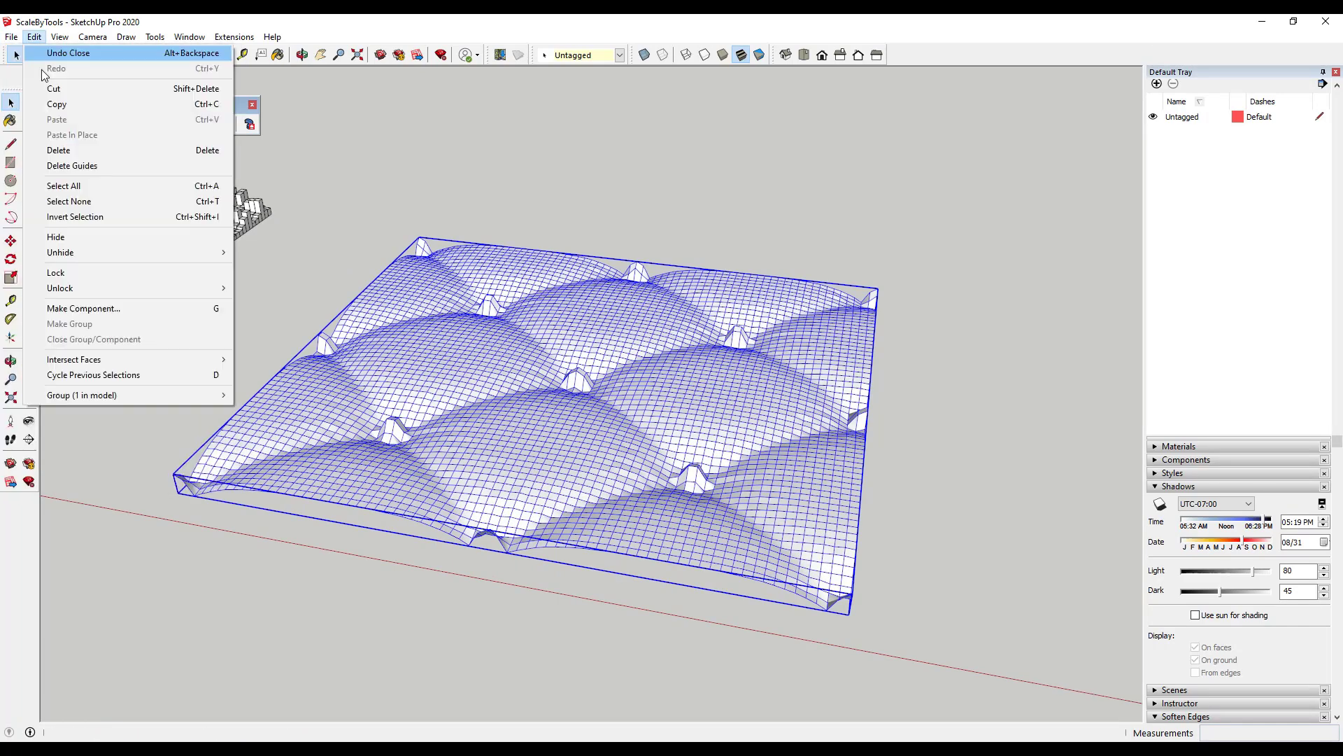
{"action": "left_click", "coordinate": [60, 102]}
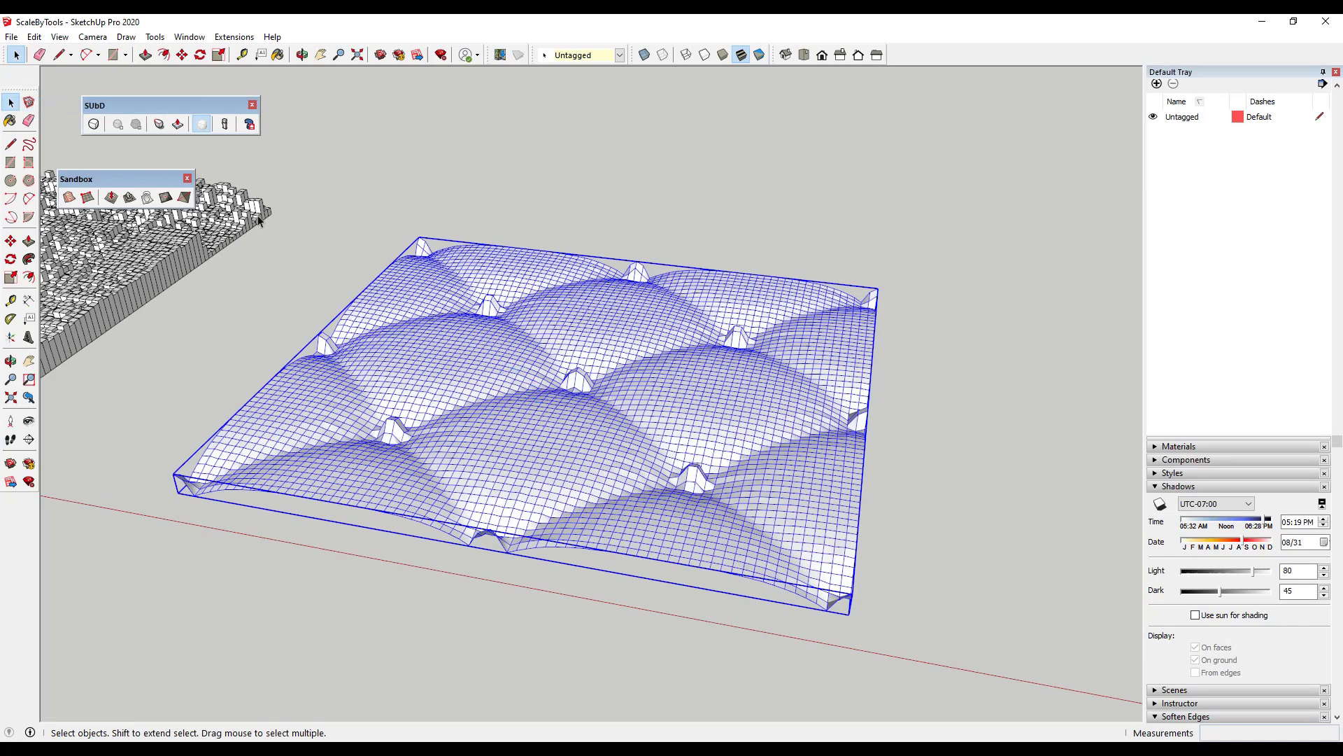
{"action": "left_click", "coordinate": [93, 125]}
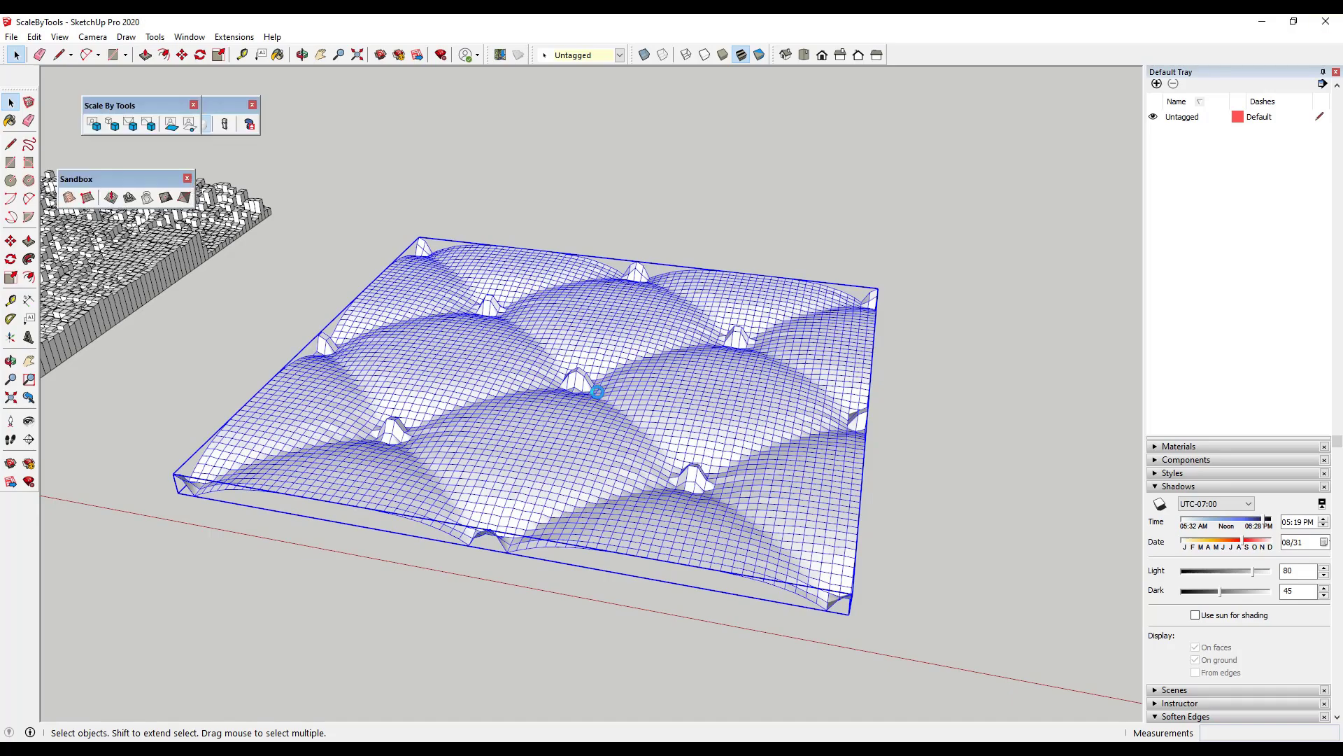
{"action": "middle_click_drag", "start_coordinate": [597, 402], "coordinate": [494, 323]}
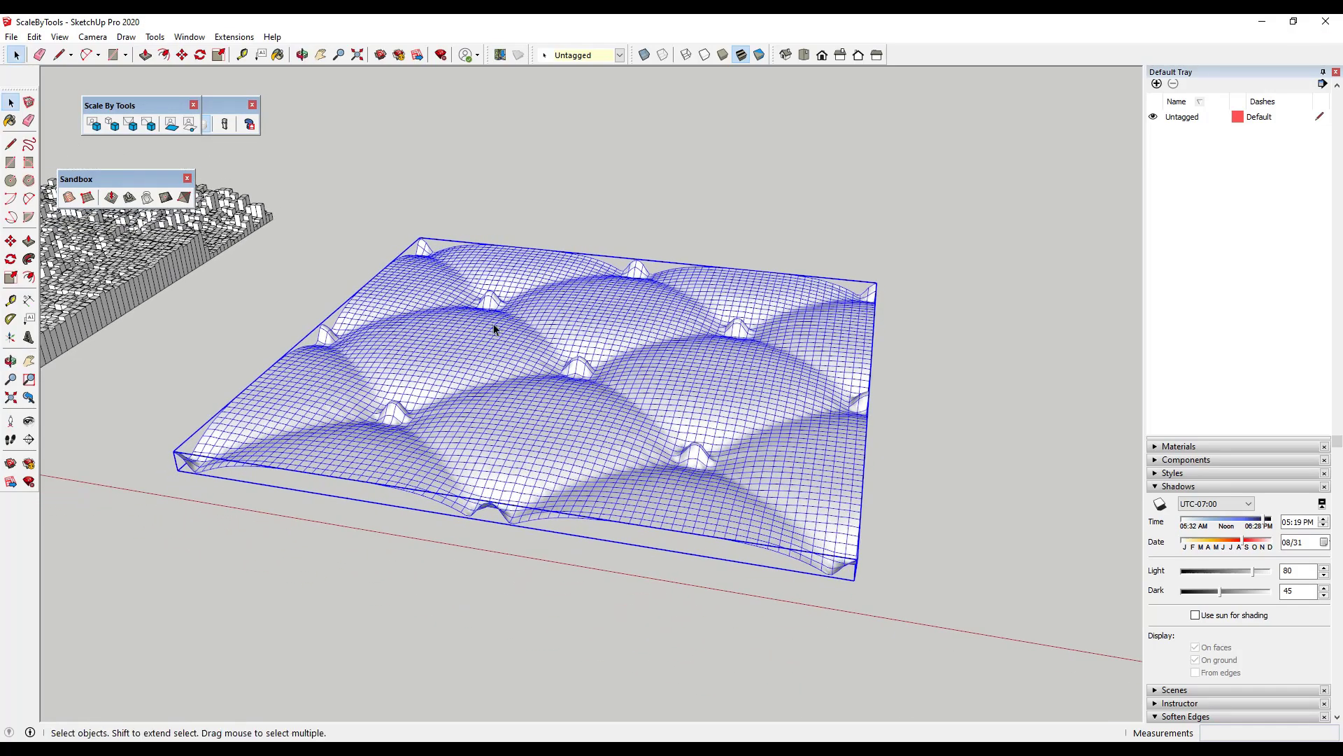
{"action": "left_click_drag", "start_coordinate": [223, 105], "coordinate": [201, 90]}
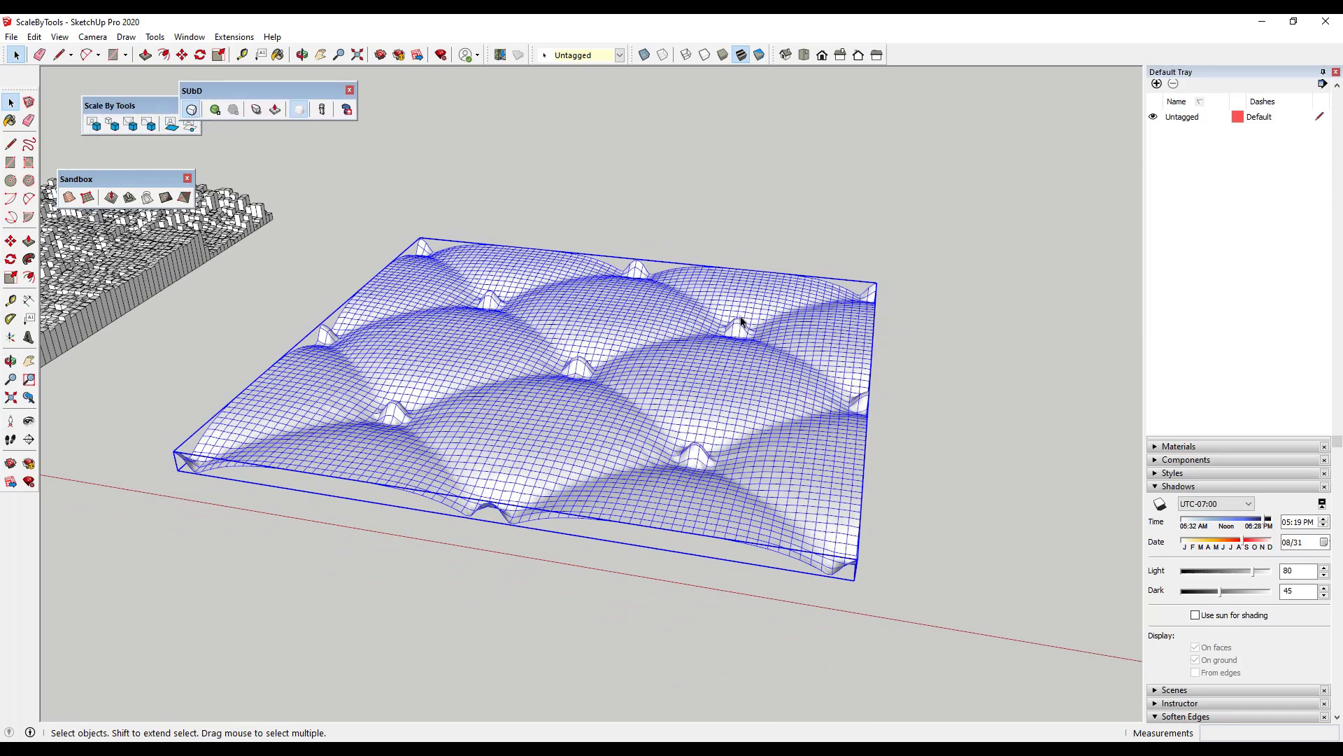
- Try to scale the cushion mesh by 0.5 in the blue direction
{"action": "middle_click_drag", "start_coordinate": [742, 322], "coordinate": [630, 294]}
{"action": "key", "text": "s"}
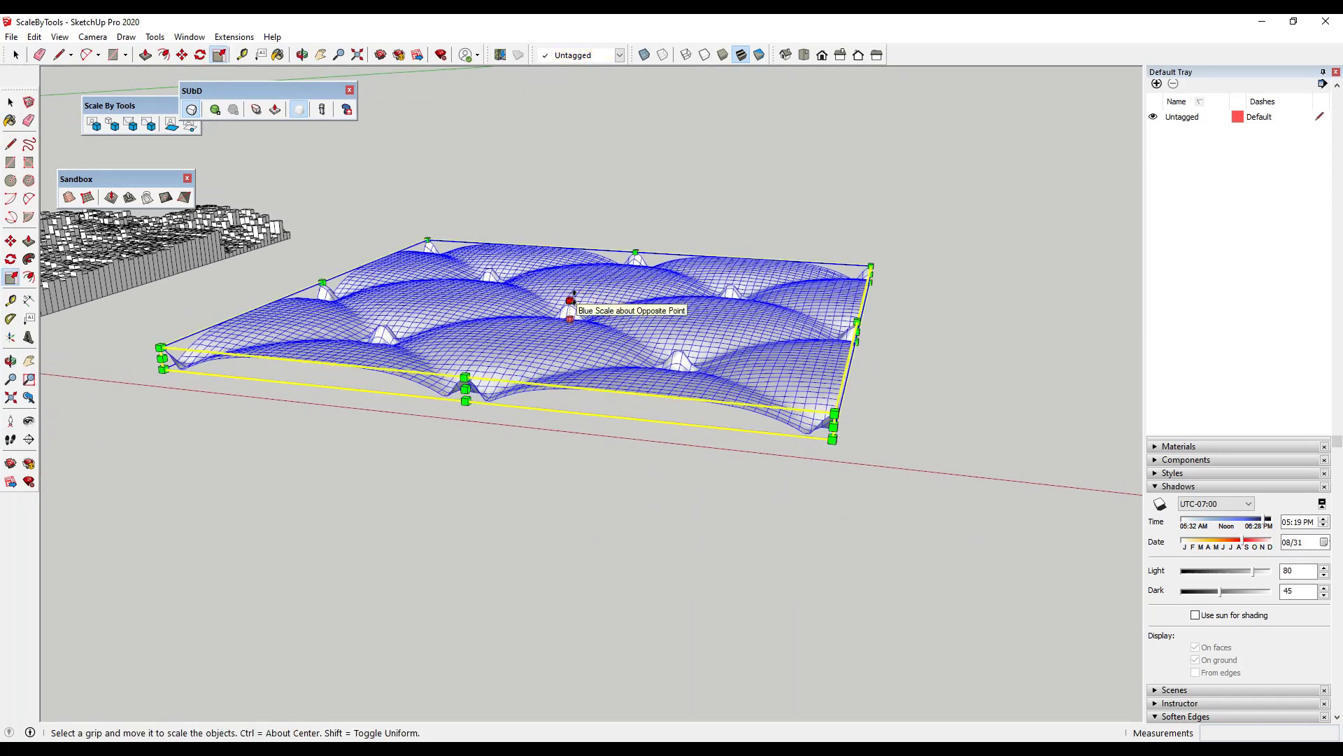
{"action": "left_click_drag", "start_coordinate": [570, 300], "coordinate": [570, 301]}
{"action": "type", "text": "0.5"}
{"action": "key", "text": "Return"}
{"action": "key", "text": "space"}
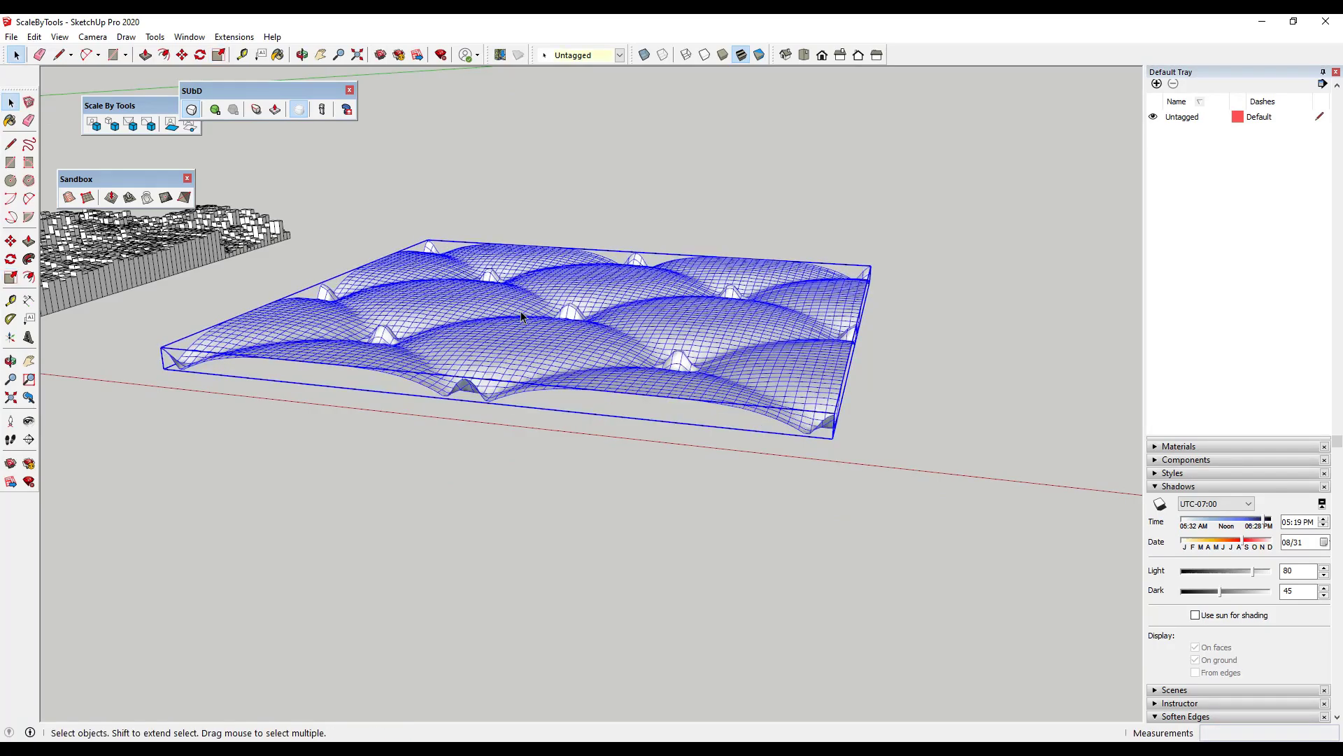
{"action": "middle_click_drag", "start_coordinate": [525, 312], "coordinate": [585, 365]}
{"action": "scroll", "coordinate": [701, 510], "scroll_direction": "down", "scroll_amount": 5}
{"action": "scroll", "coordinate": [627, 414], "scroll_direction": "up", "scroll_amount": 5}
{"action": "scroll", "coordinate": [650, 376], "scroll_direction": "down", "scroll_amount": 3}
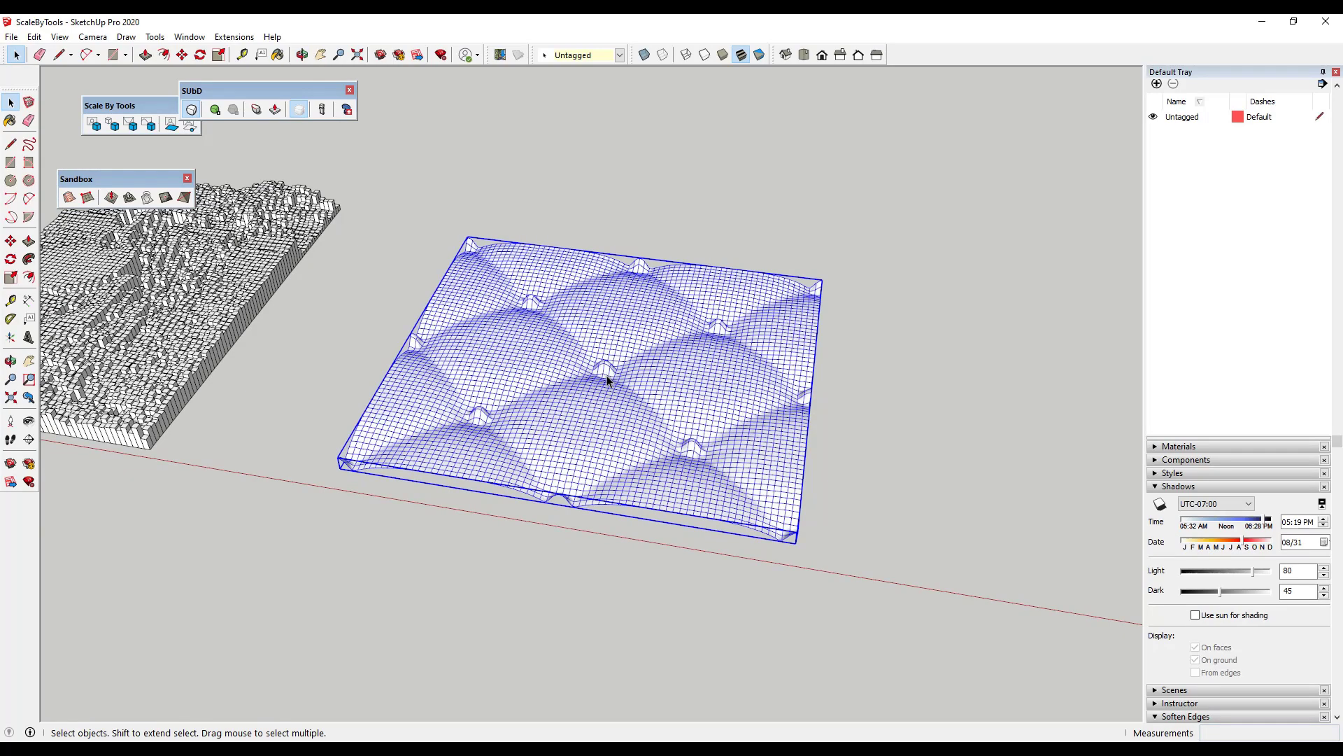
{"action": "middle_click_drag", "start_coordinate": [607, 380], "coordinate": [660, 372]}
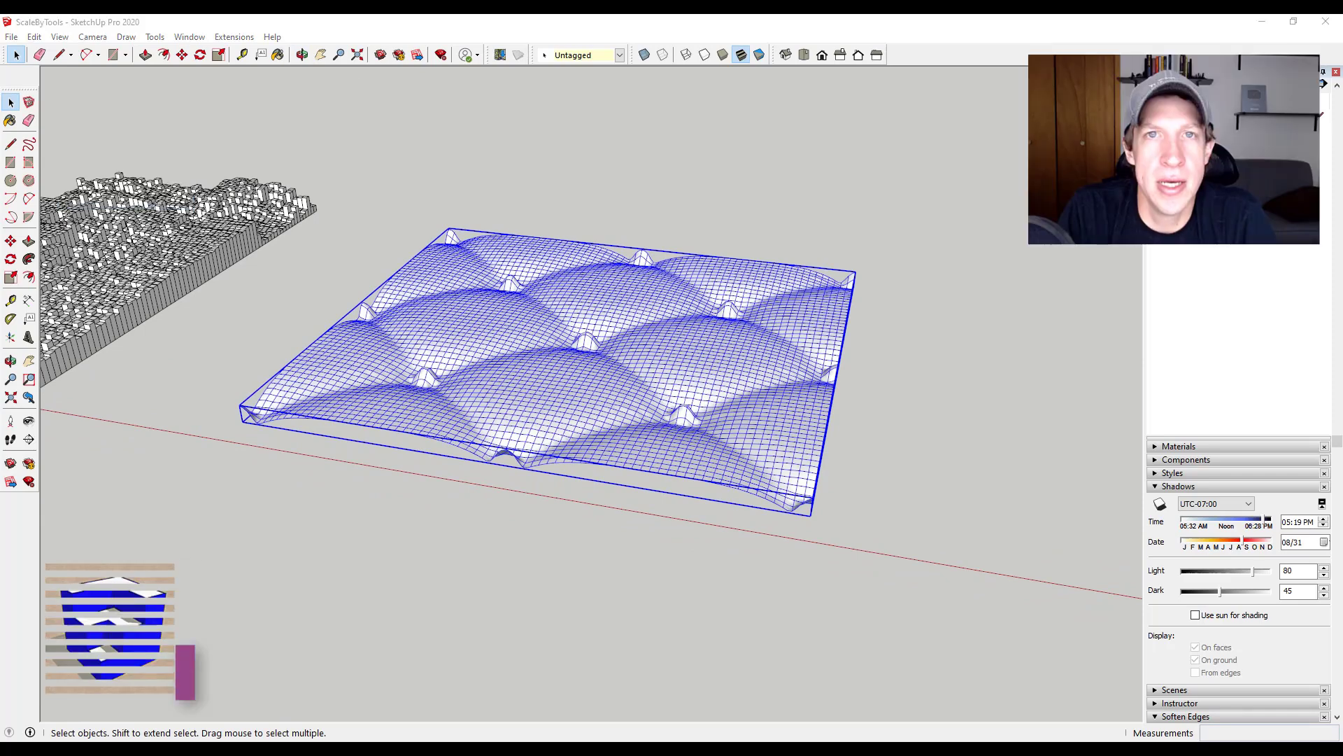